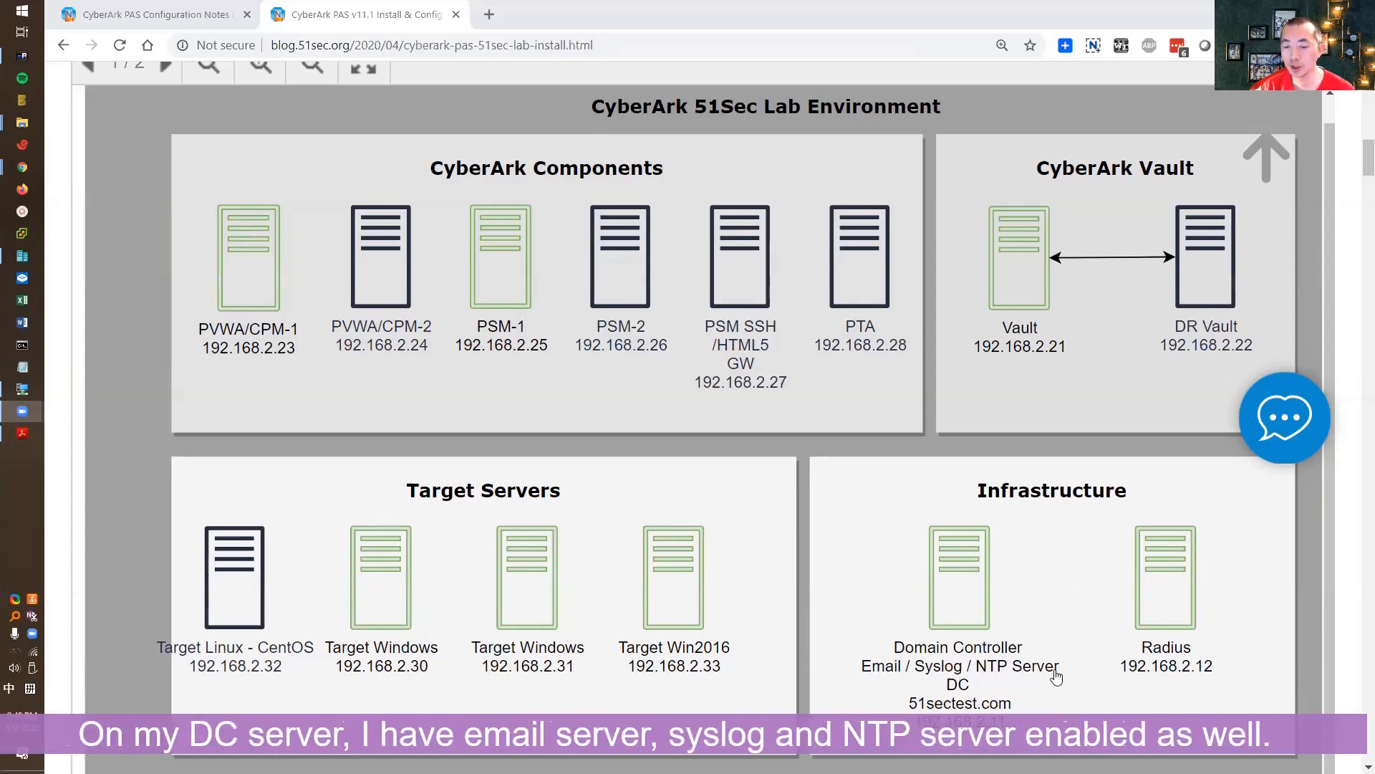
# - Bring the CyberArk PAS Configuration Notes article to the front in Chrome
pyautogui.click(215, 16)
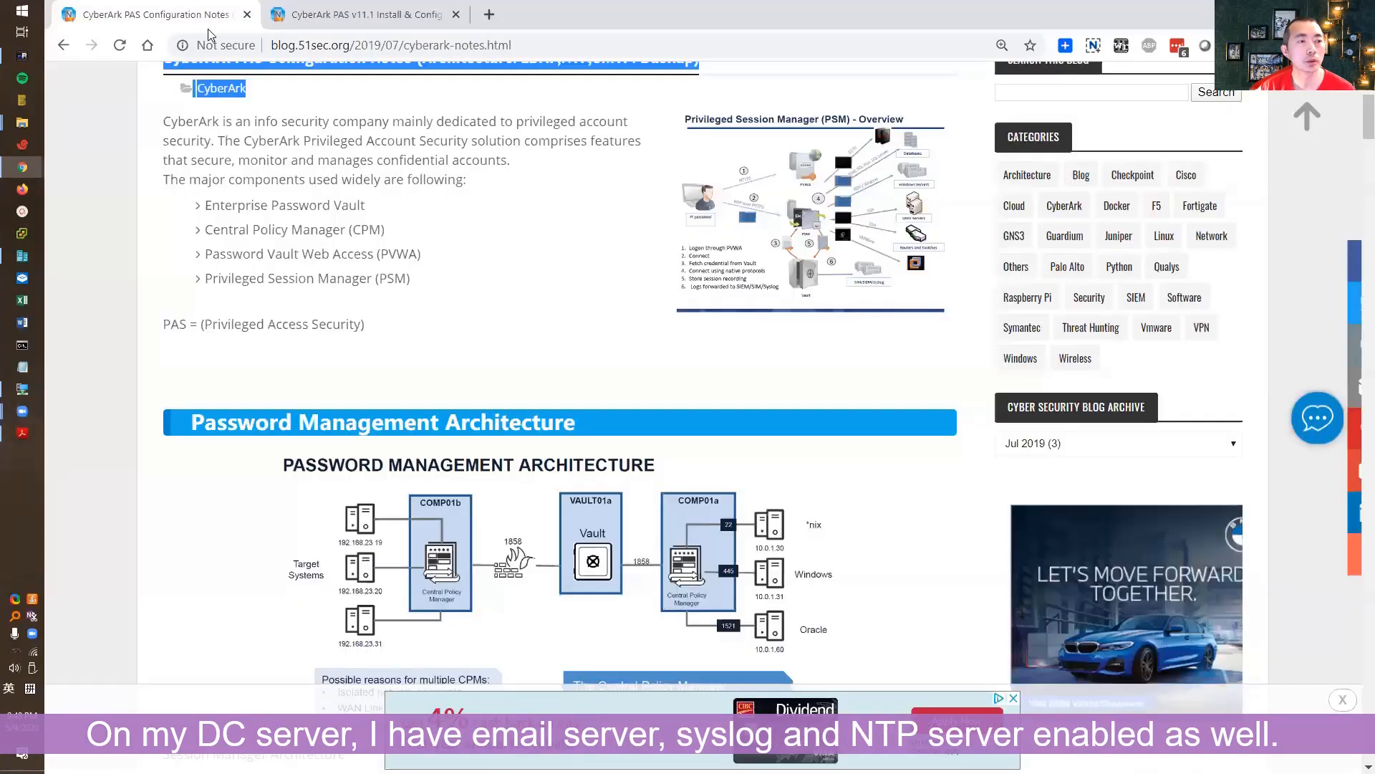
# - Clear the article's text selection and minimize Chrome to reveal the PVWA sign-in page
pyautogui.click(455, 257)
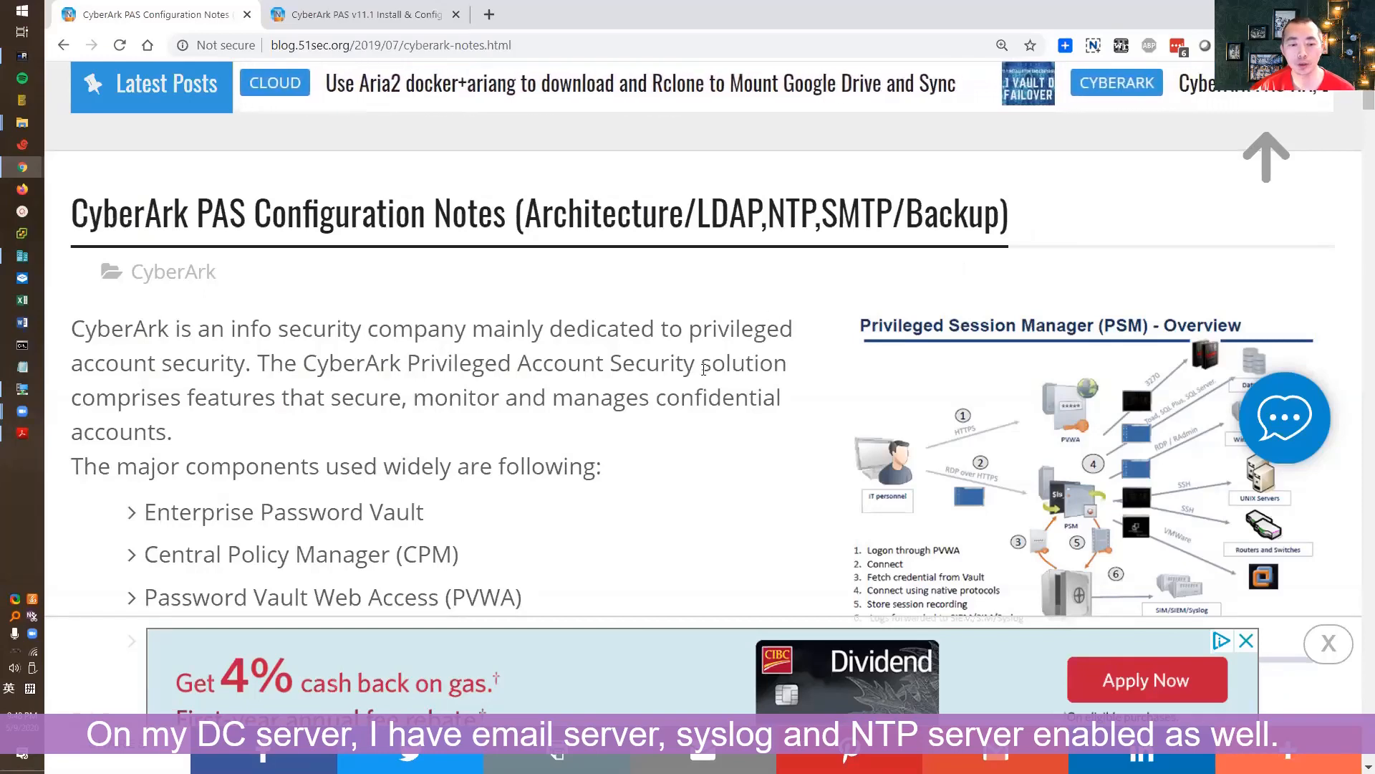
pyautogui.scroll(-5, 700, 373)
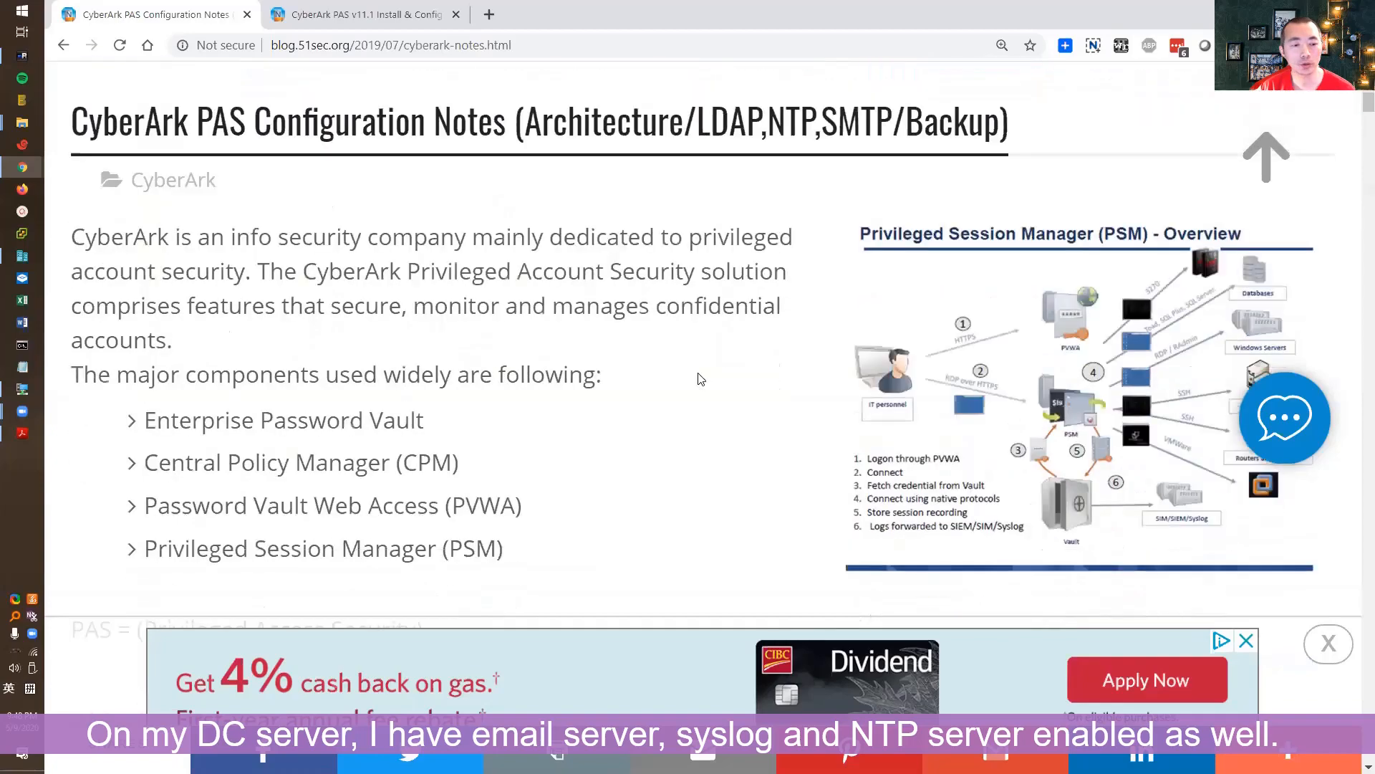
pyautogui.scroll(5, 701, 379)
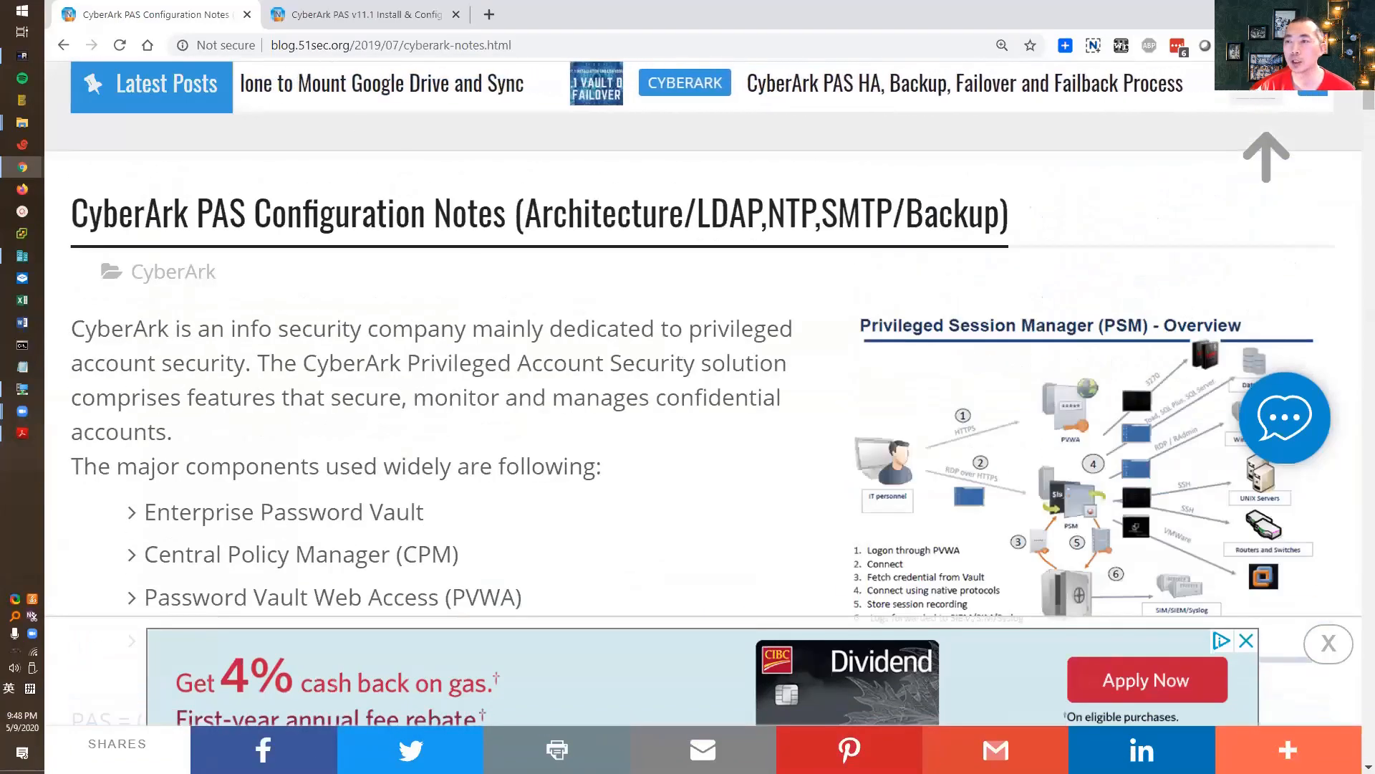
pyautogui.click(1273, 12)
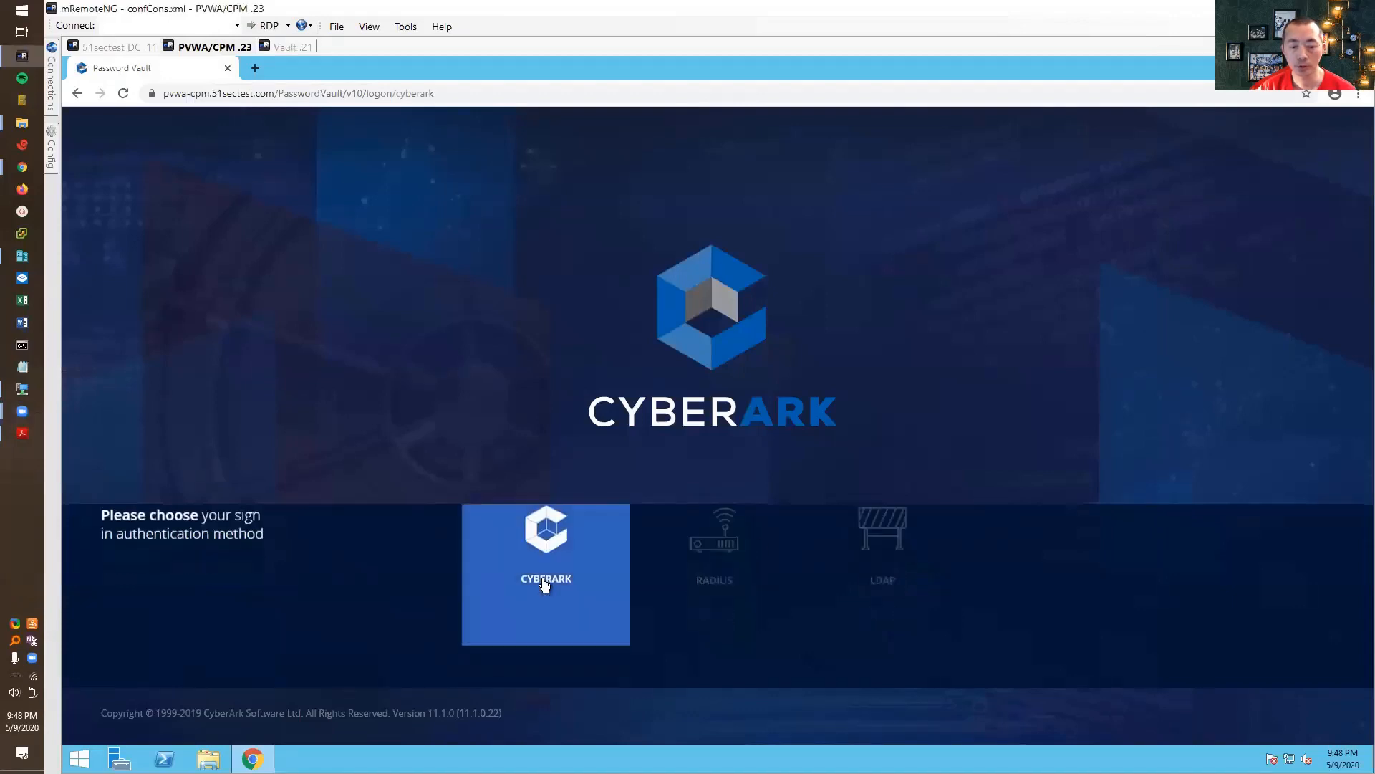
# - Sign in to PVWA with CyberArk authentication as user administrator
pyautogui.click(543, 583)
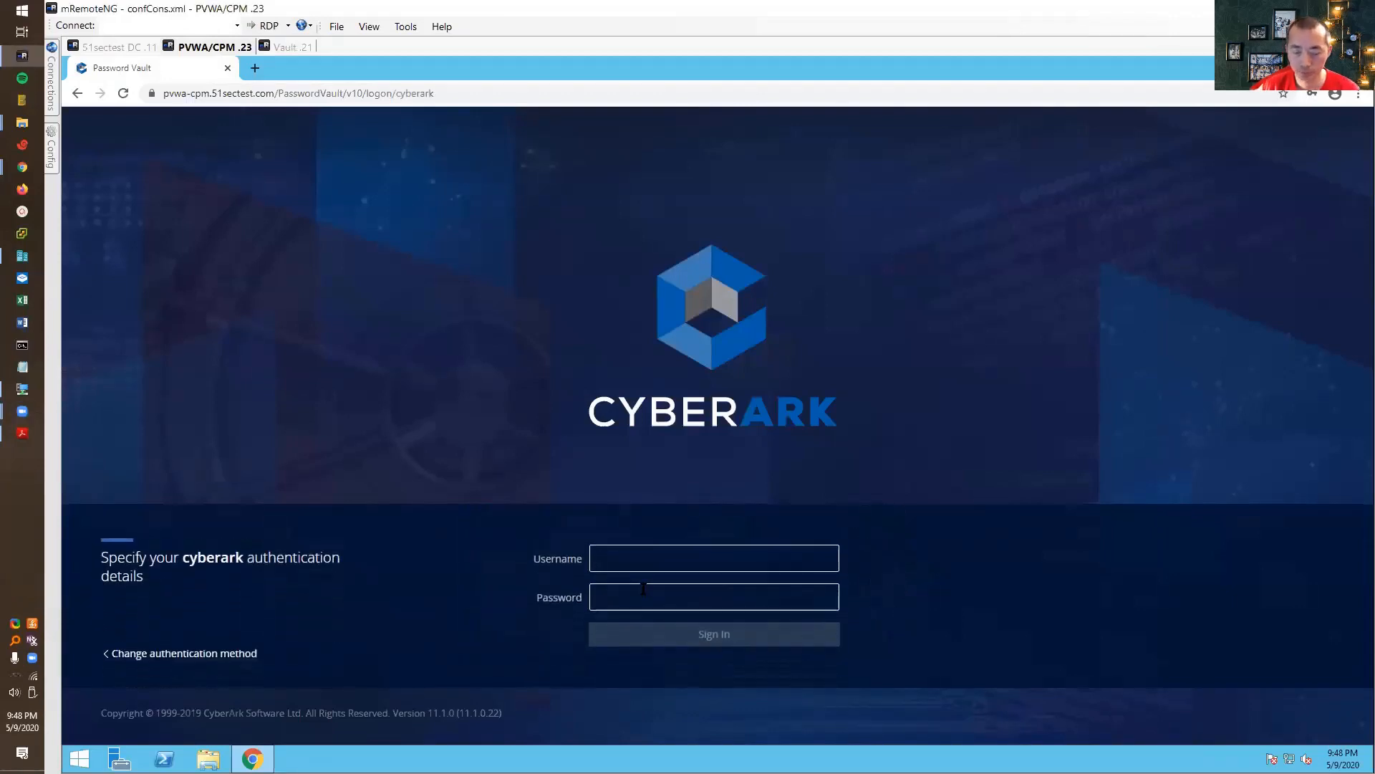
pyautogui.write('adminis')
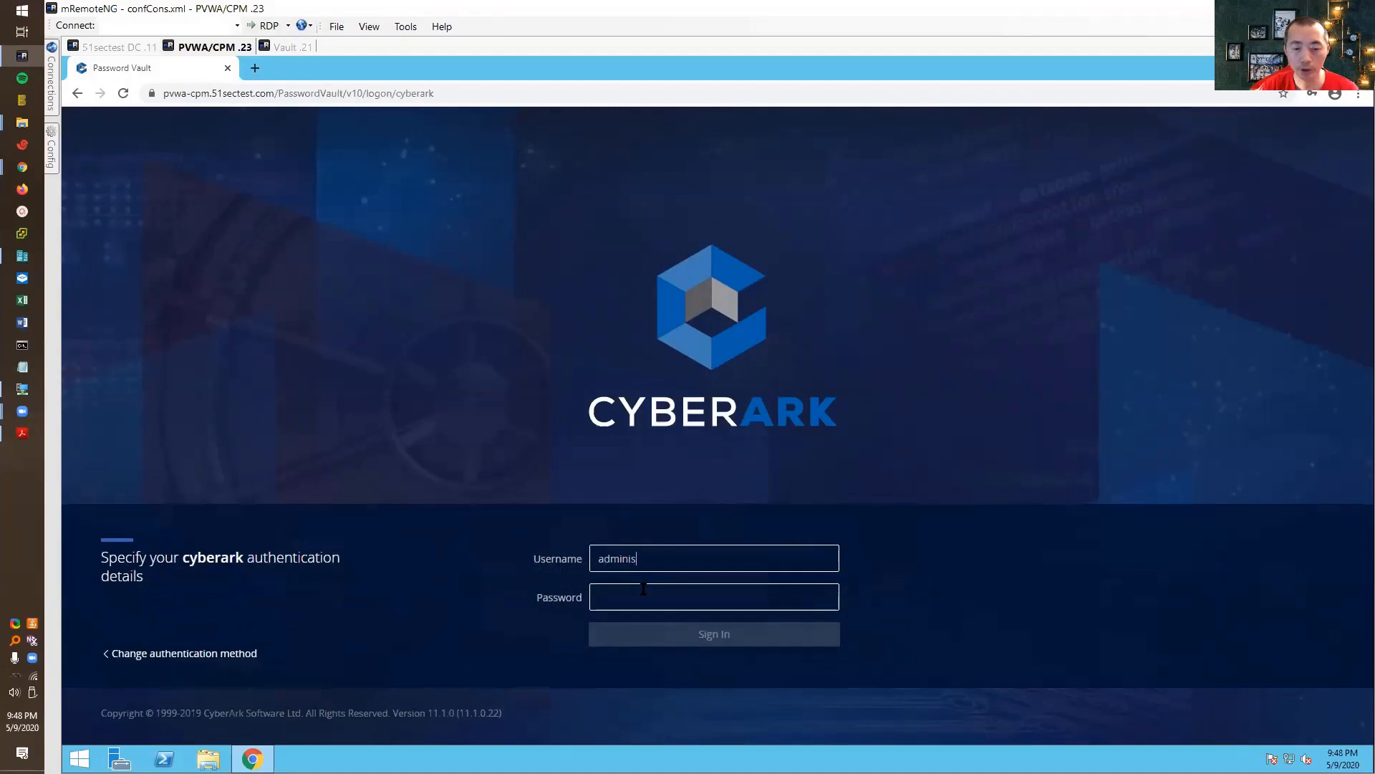
pyautogui.write('trator')
pyautogui.press('Tab')
pyautogui.write('••')
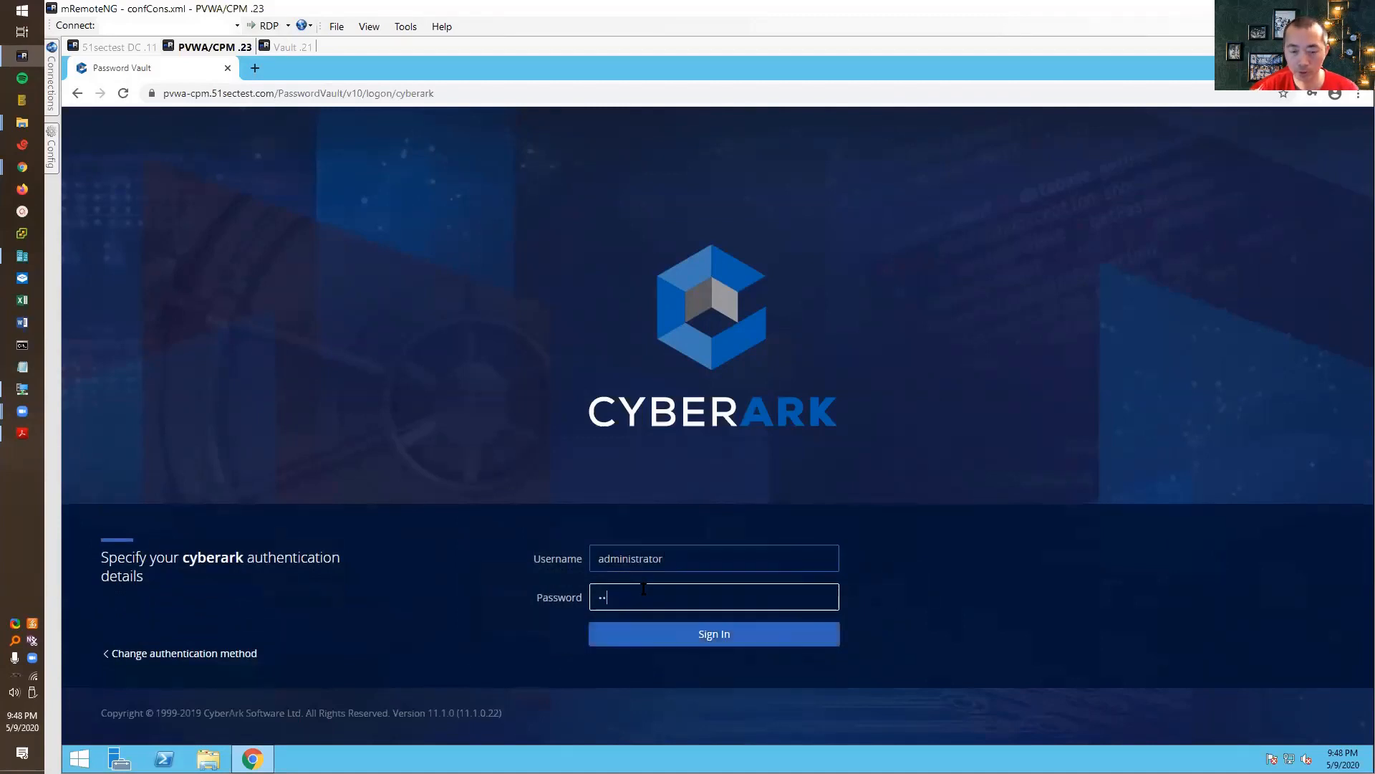
pyautogui.press('Return')
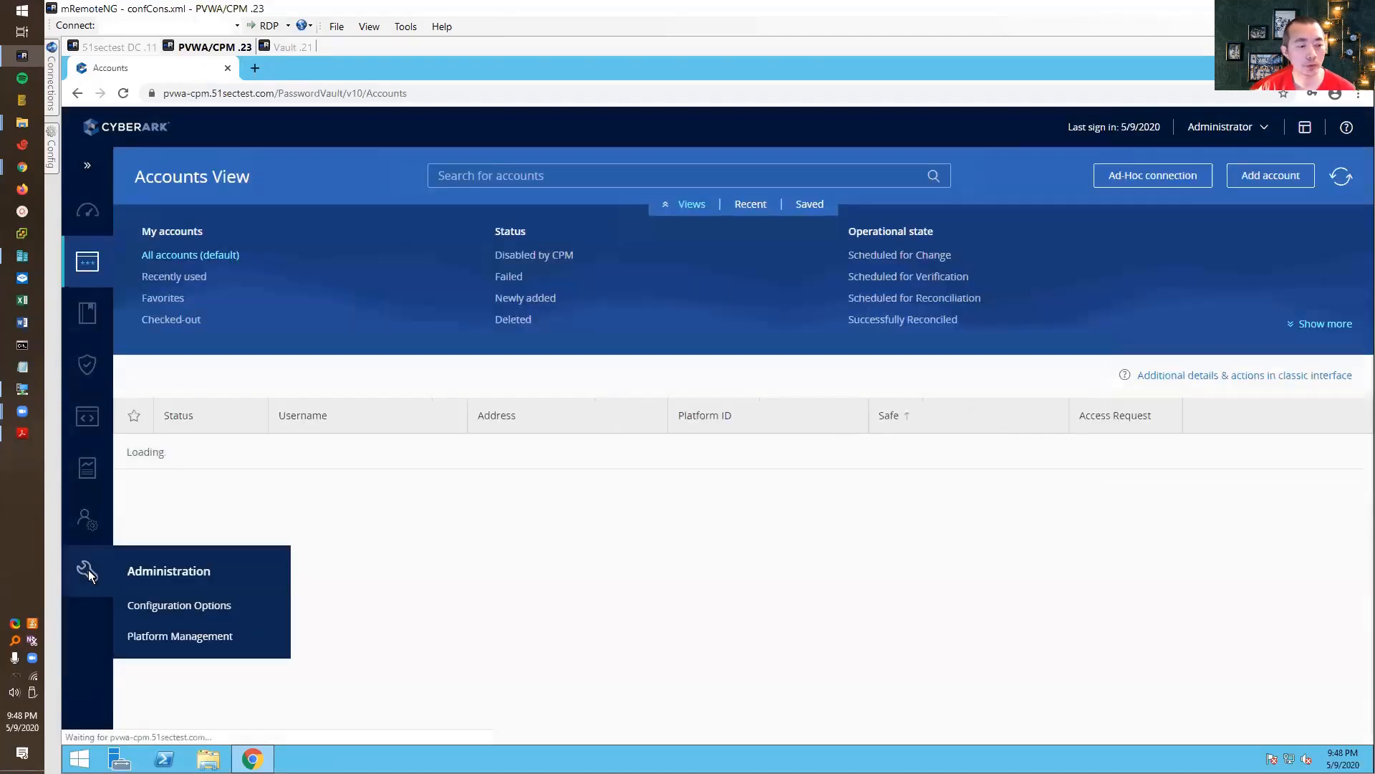
# - From Administration, cancel the Setup Wizard and open System Configuration's Notification Settings
pyautogui.click(87, 571)
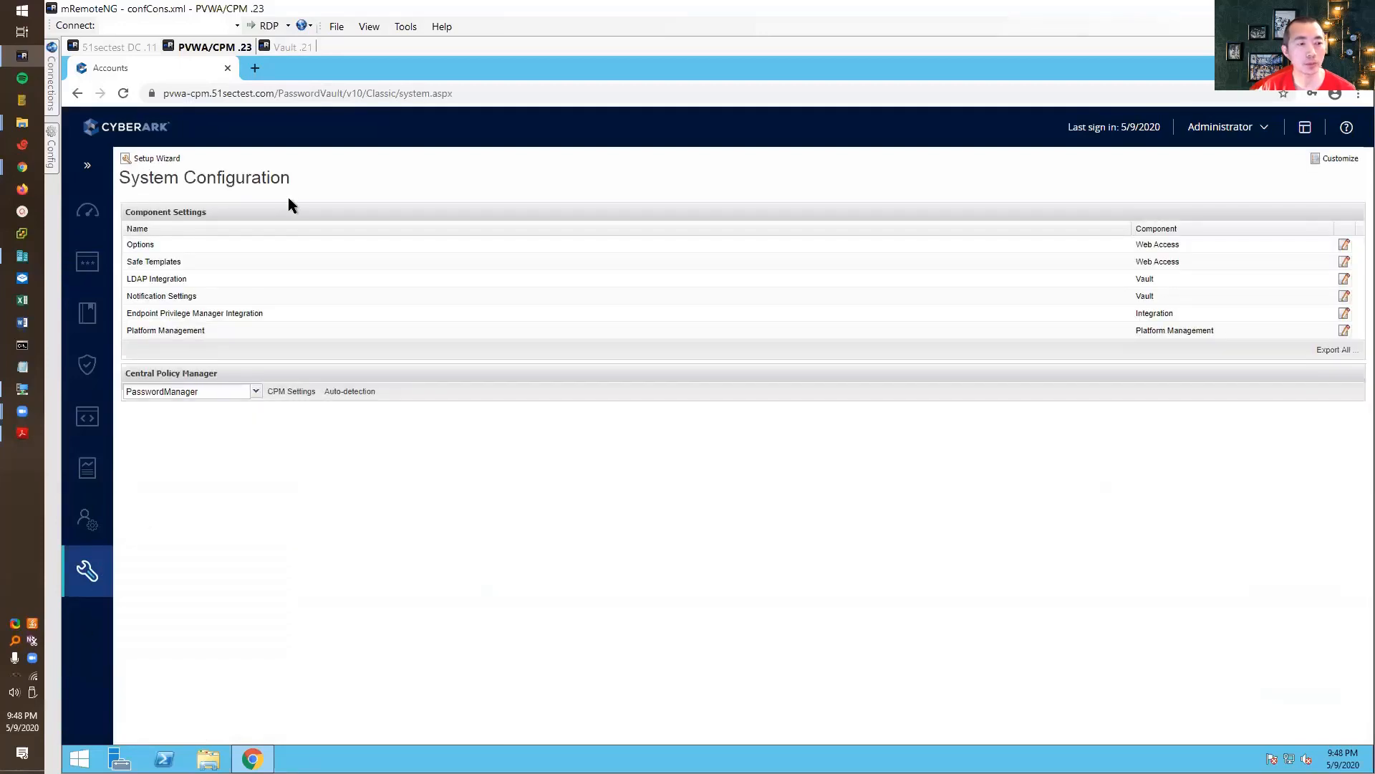
pyautogui.click(153, 157)
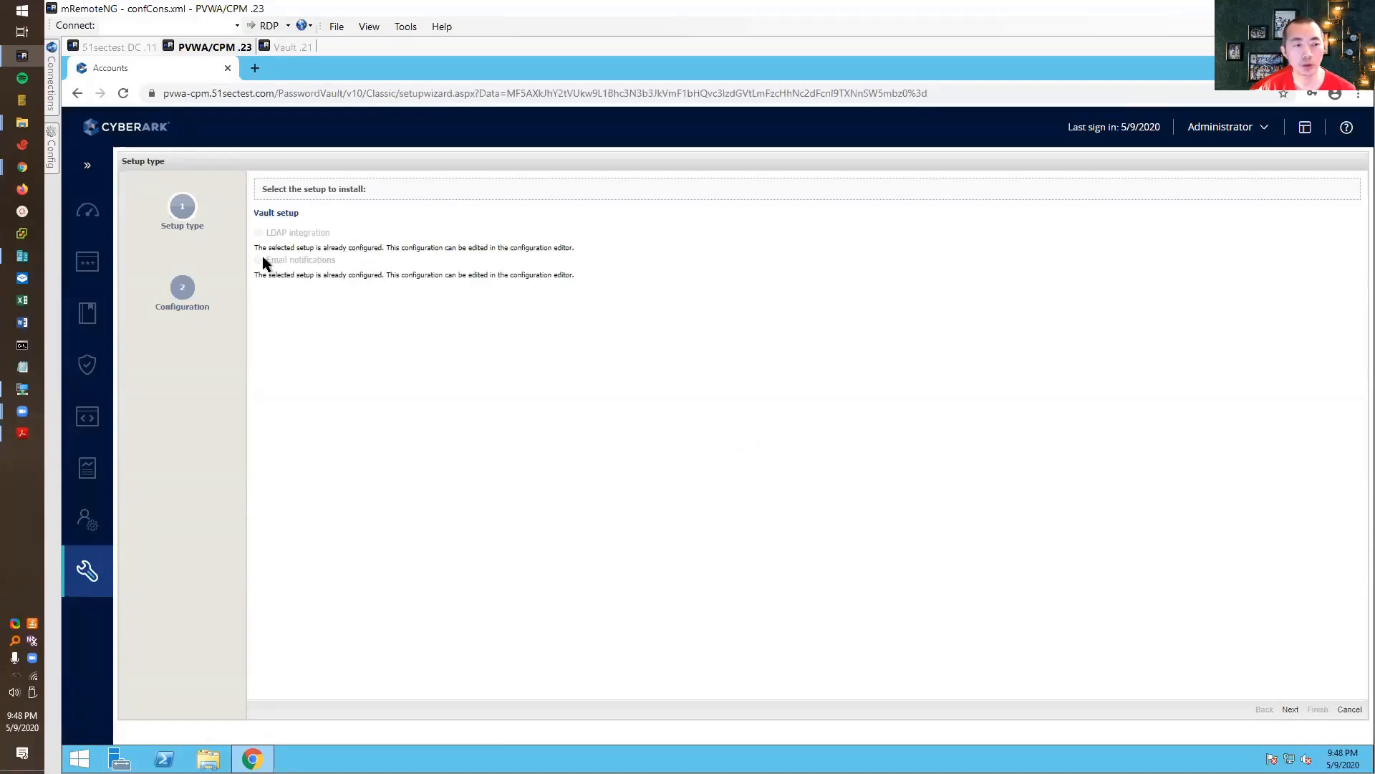
pyautogui.click(1349, 709)
pyautogui.click(714, 452)
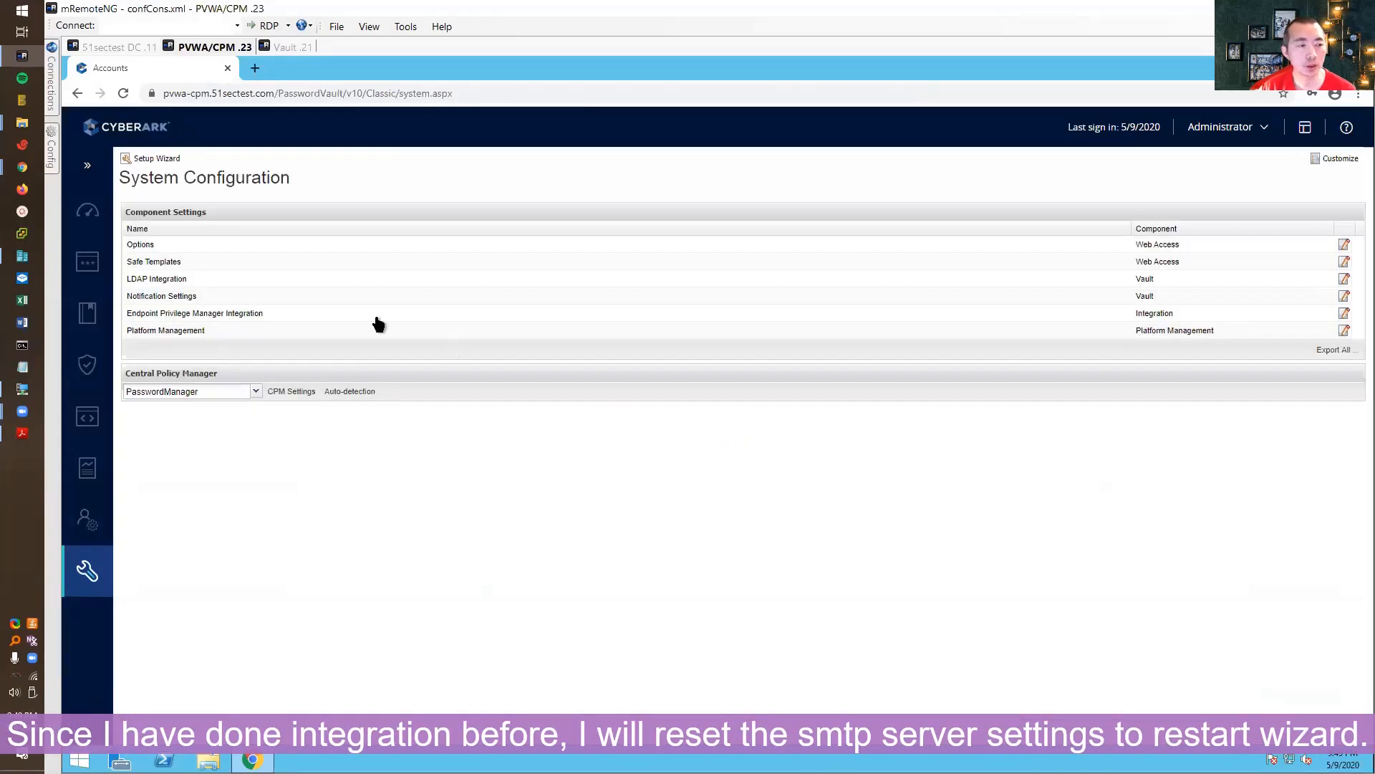
pyautogui.click(205, 297)
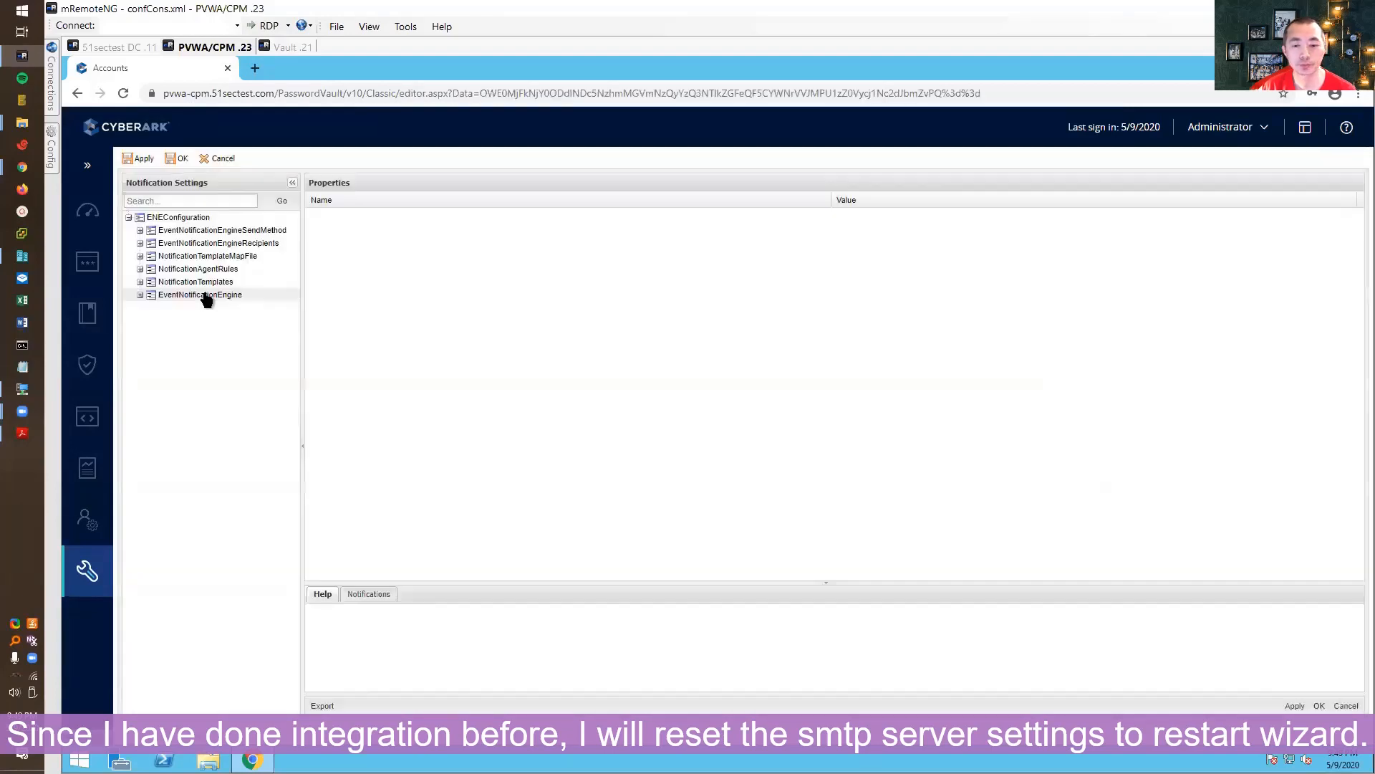
# - Expand EventNotificationEngineSendMethod > SMTPCA > Servers and select the 192.168.2.11 server entry
pyautogui.click(140, 230)
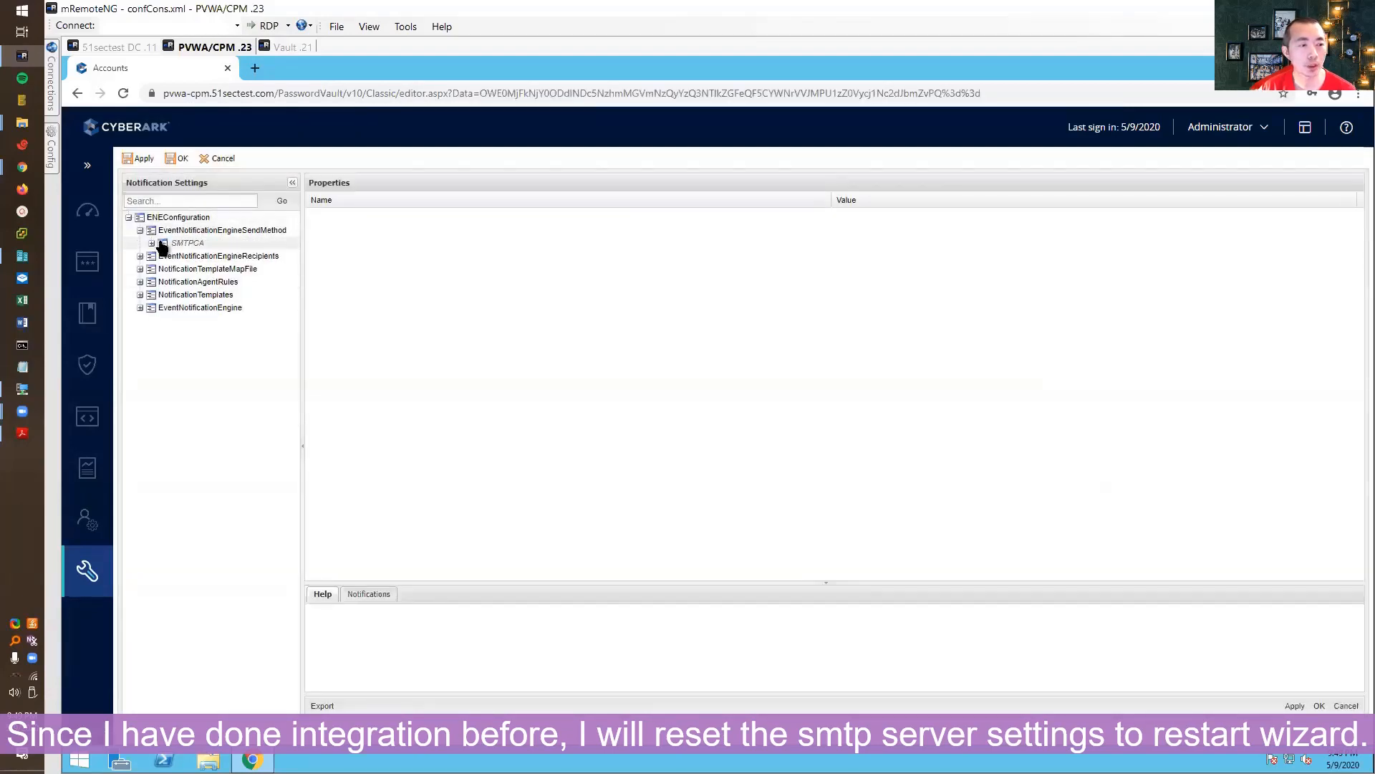
pyautogui.click(152, 243)
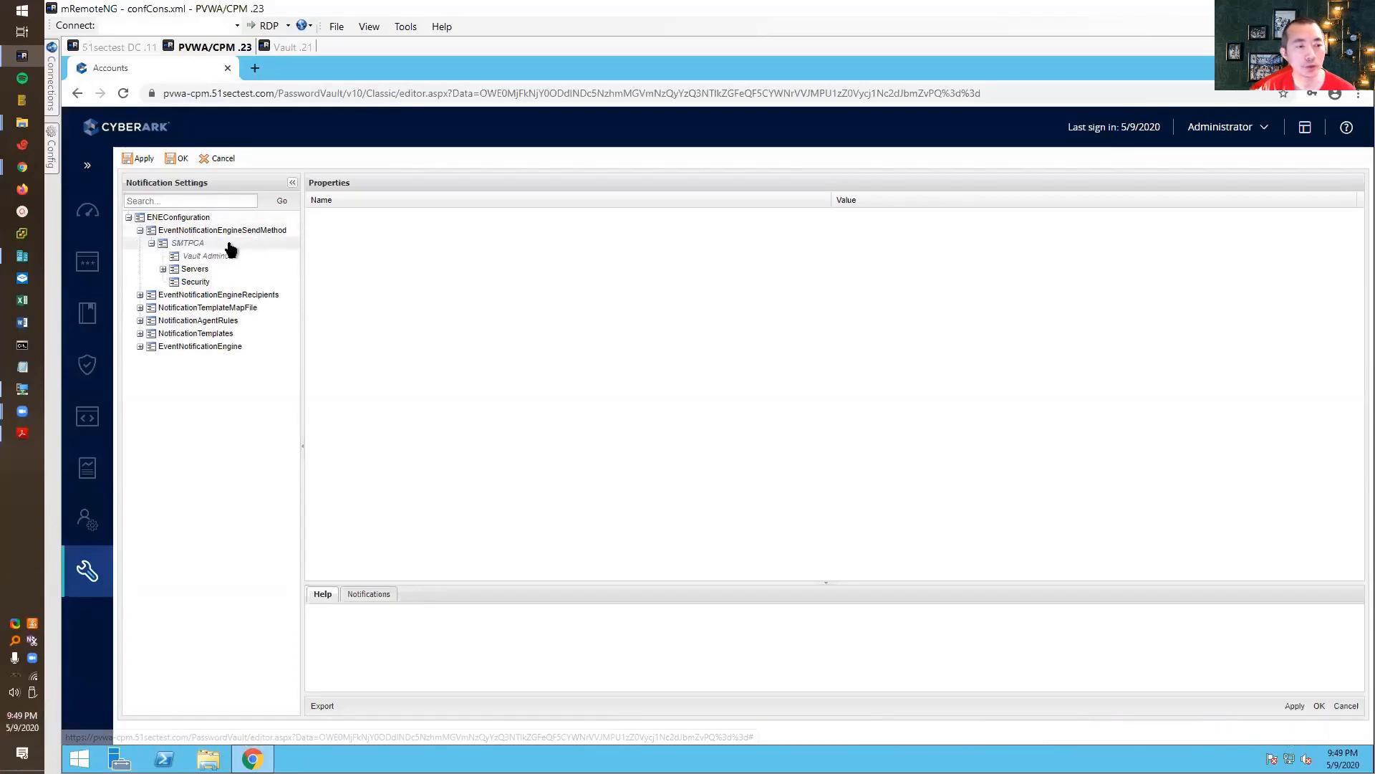
pyautogui.click(169, 270)
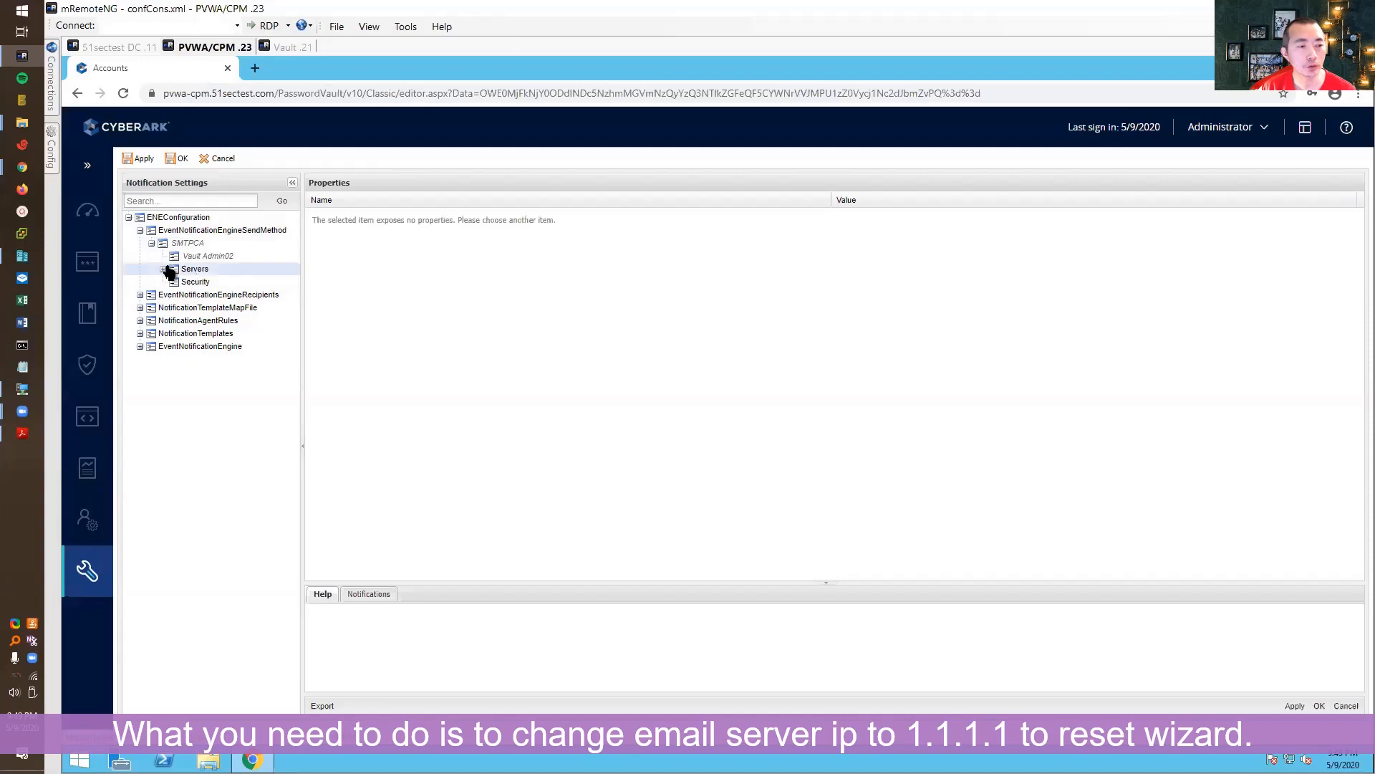
pyautogui.click(164, 268)
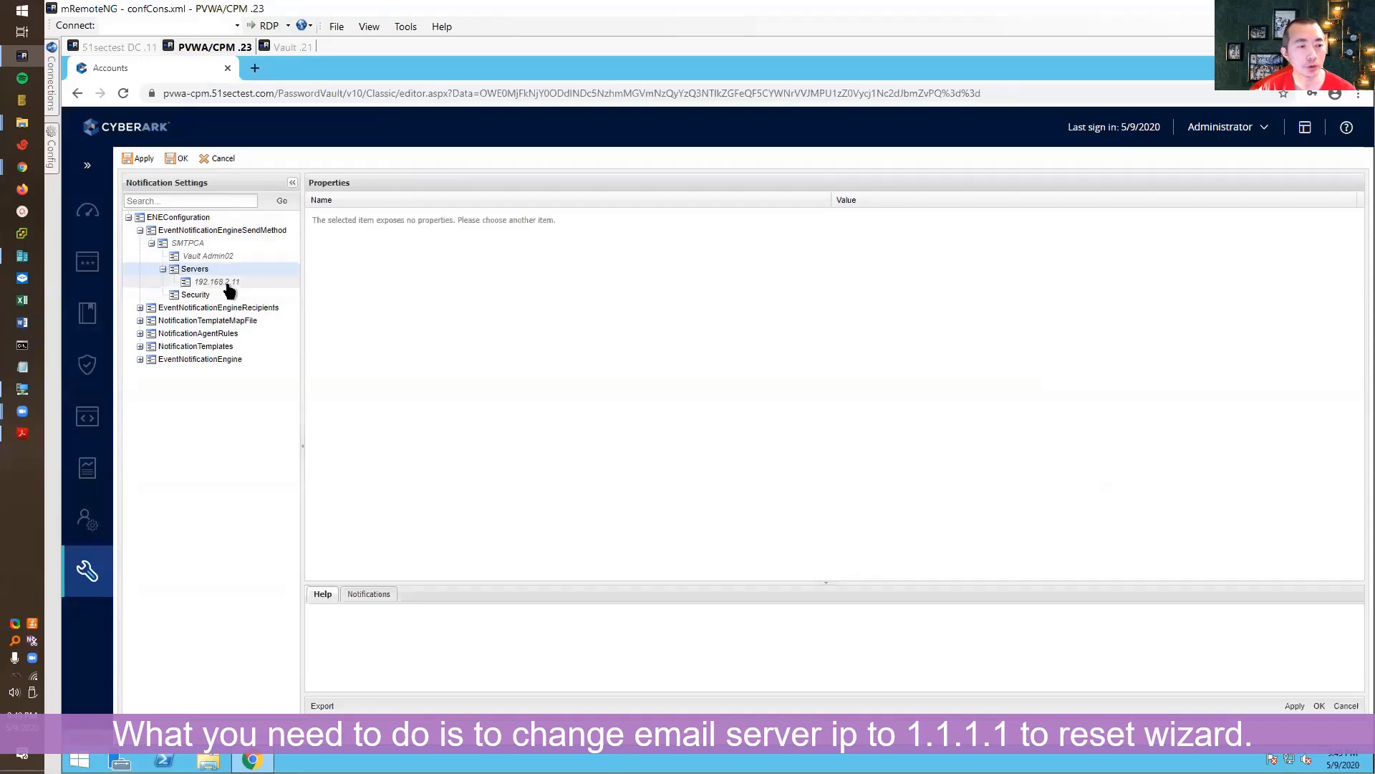
pyautogui.click(217, 281)
# - Rename the SMTP server to 1.1.1.1, save the settings, and relaunch the setup wizard
pyautogui.click(875, 216)
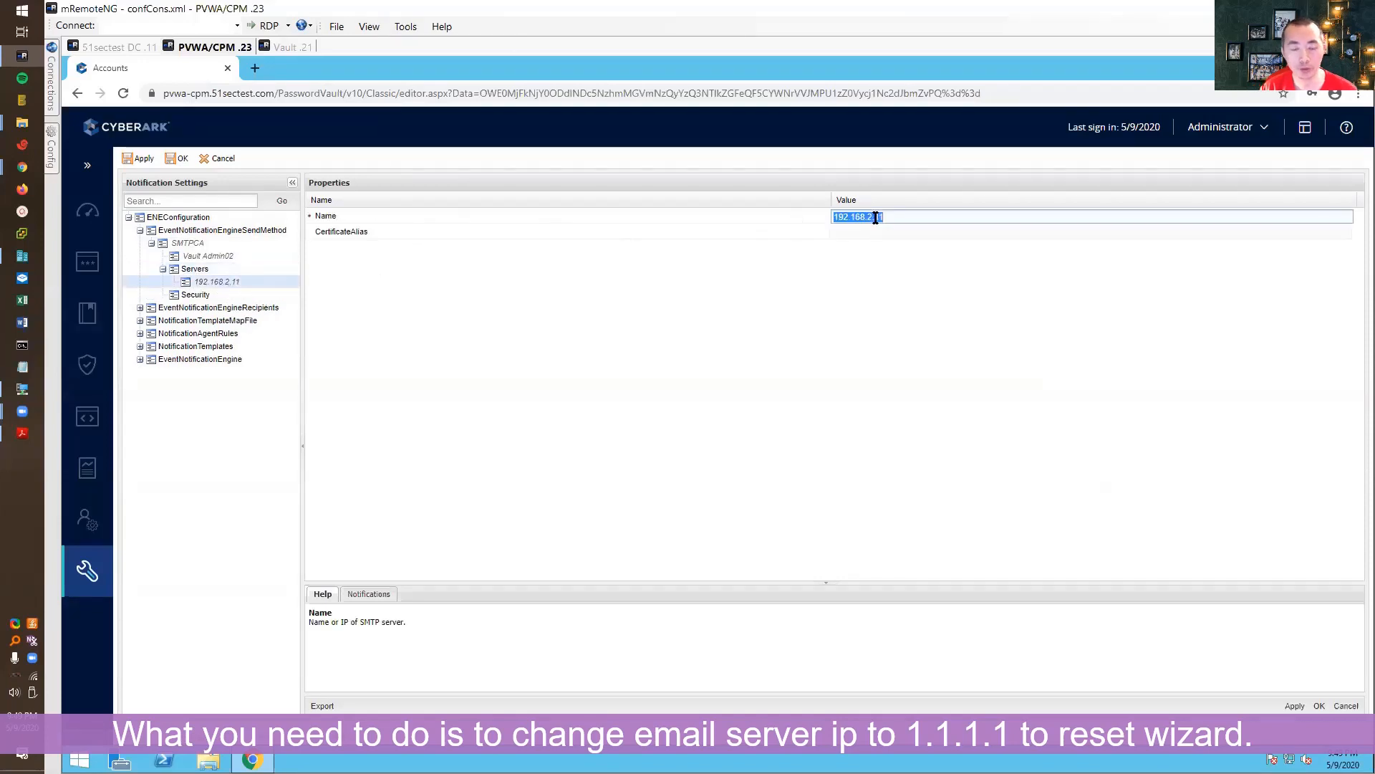
pyautogui.write('1')
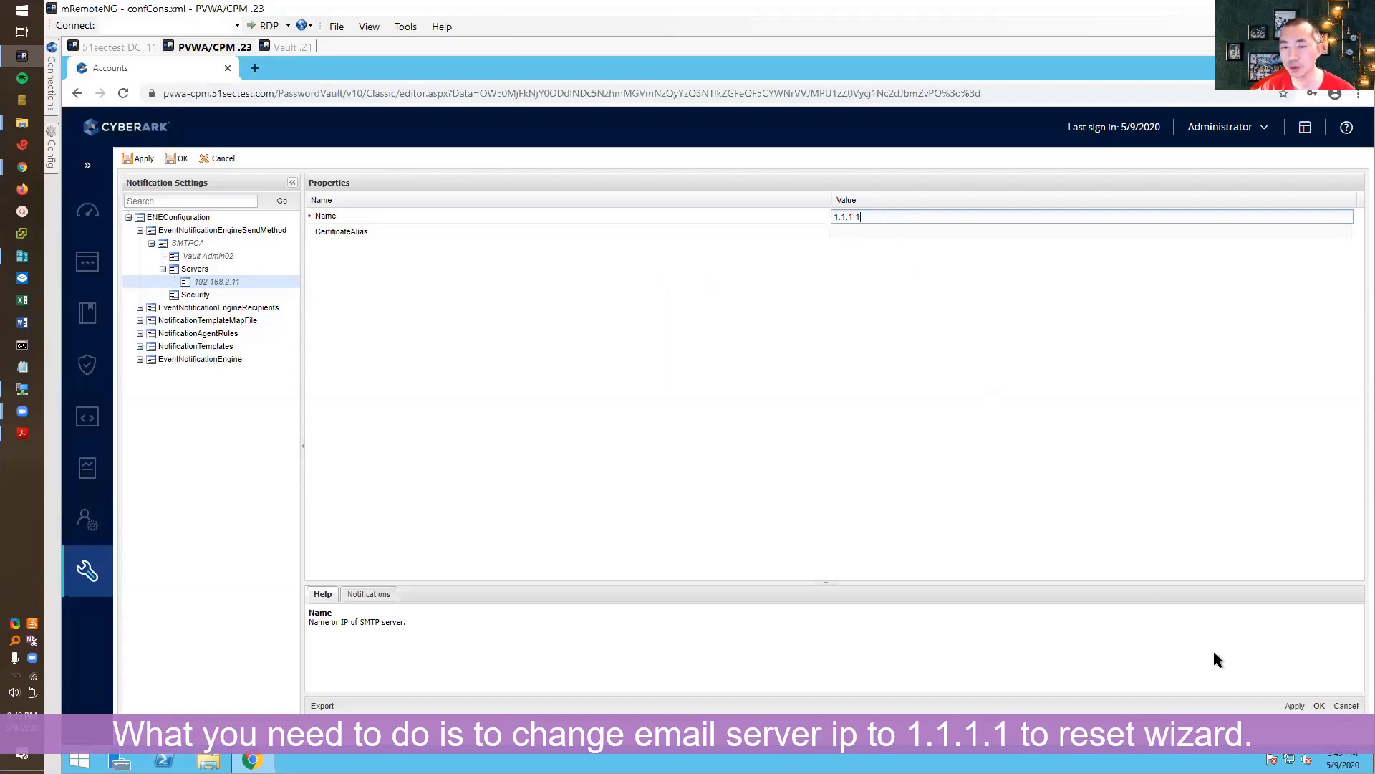
pyautogui.click(655, 368)
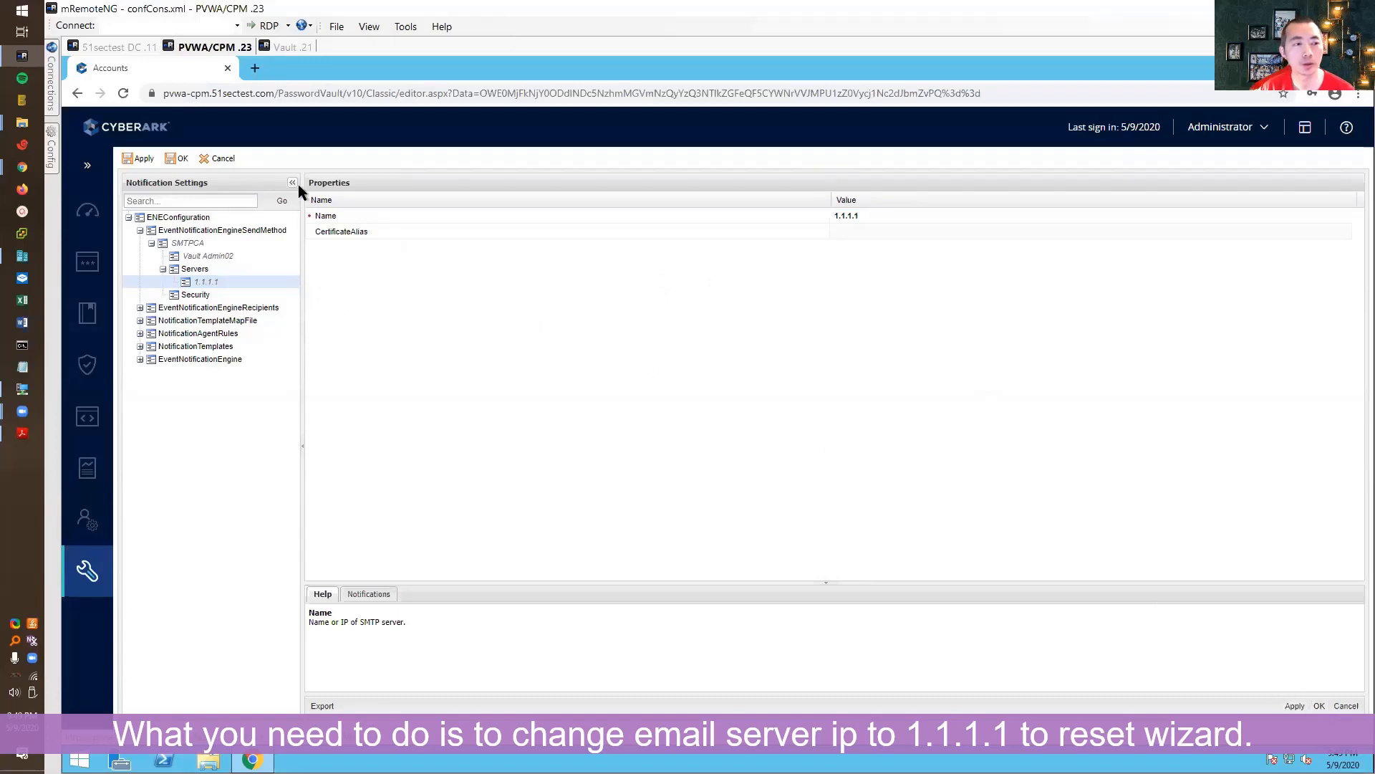
pyautogui.click(179, 158)
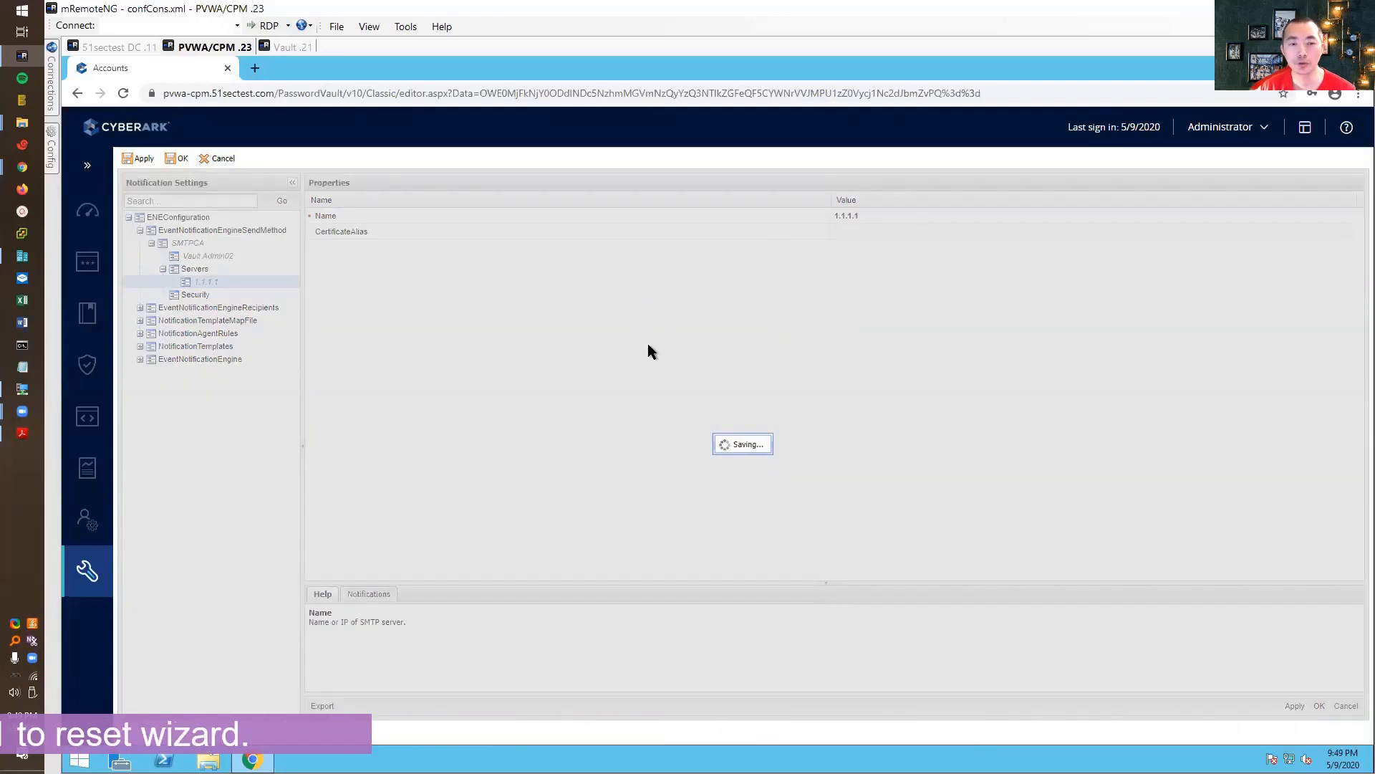
pyautogui.click(738, 445)
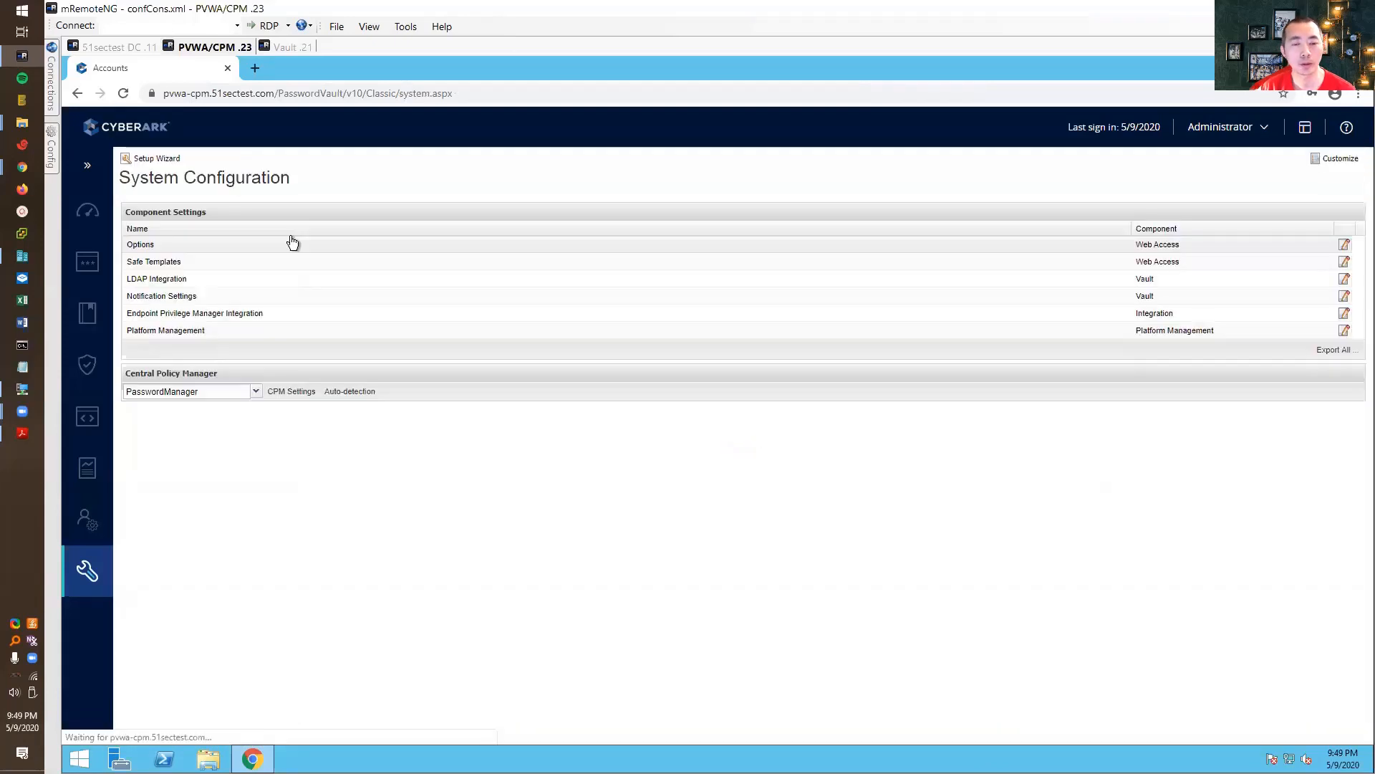
pyautogui.click(154, 158)
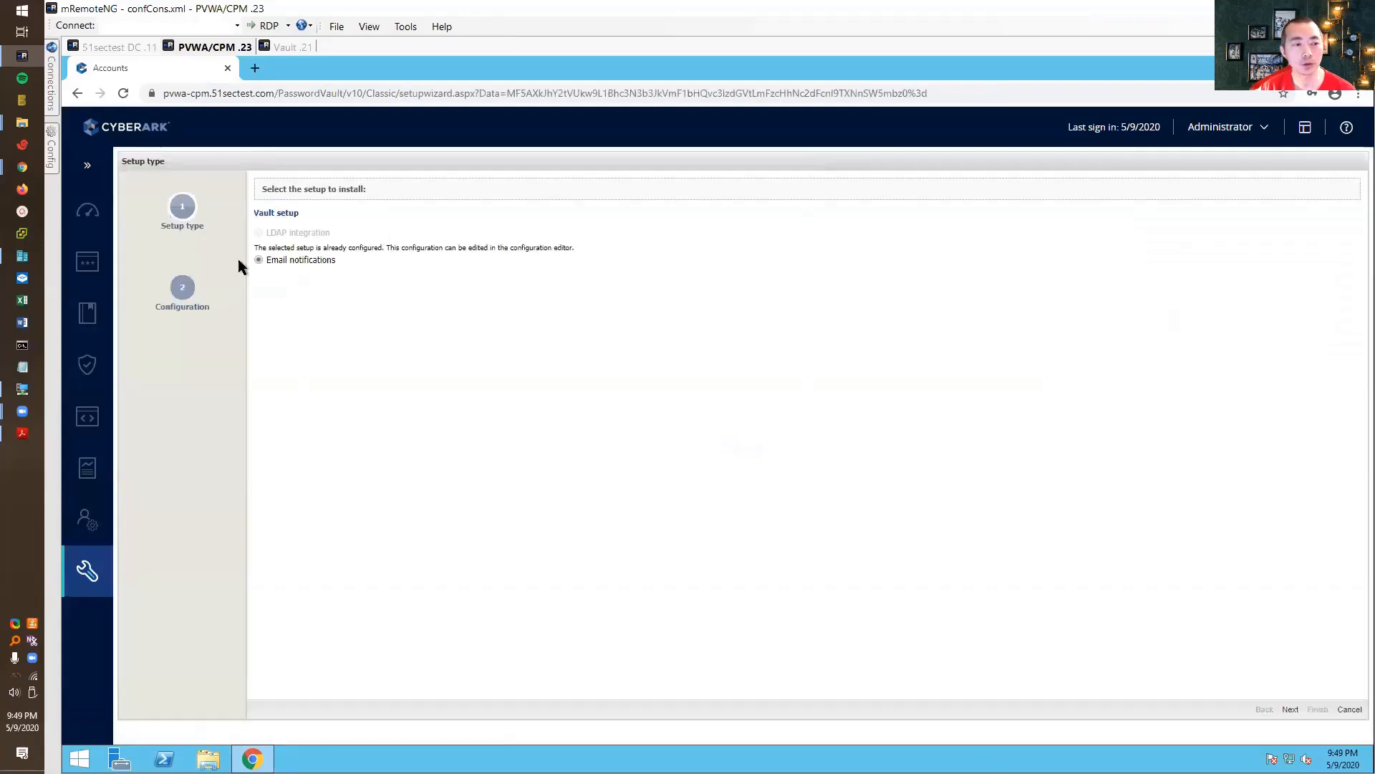
# - Enter SMTP address 192.168.2.11, the administrator's sender e-mail, and display name CyberArk
pyautogui.click(1290, 709)
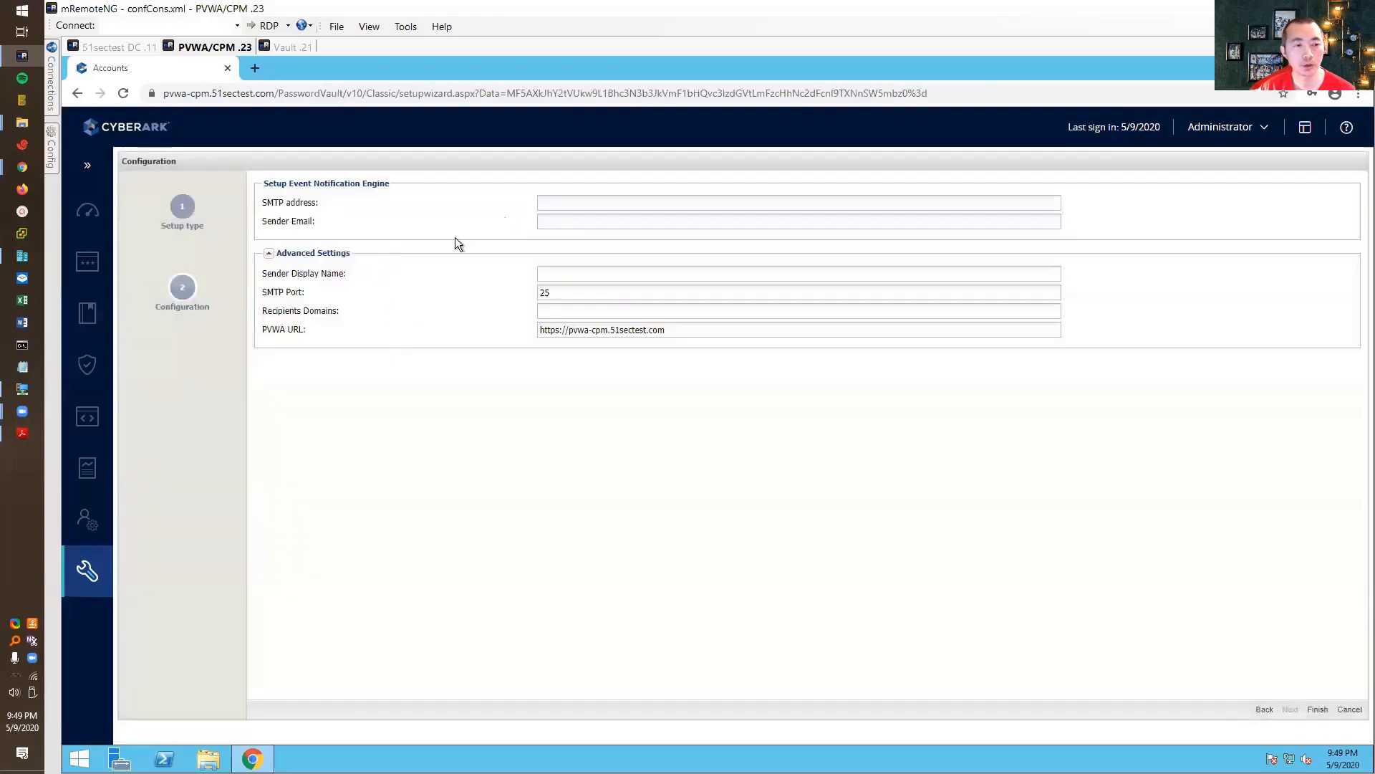
pyautogui.click(565, 203)
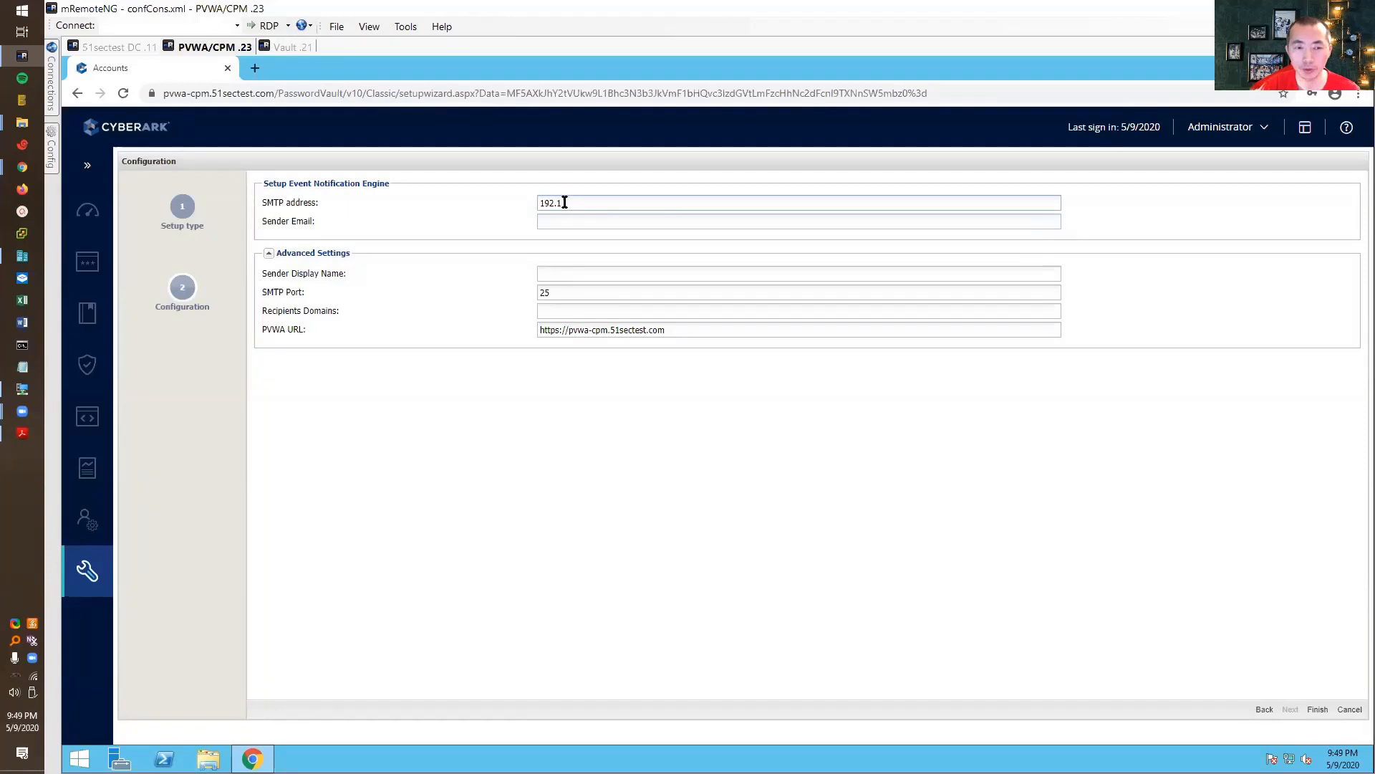
pyautogui.write('192.168.2.11')
pyautogui.press('Tab')
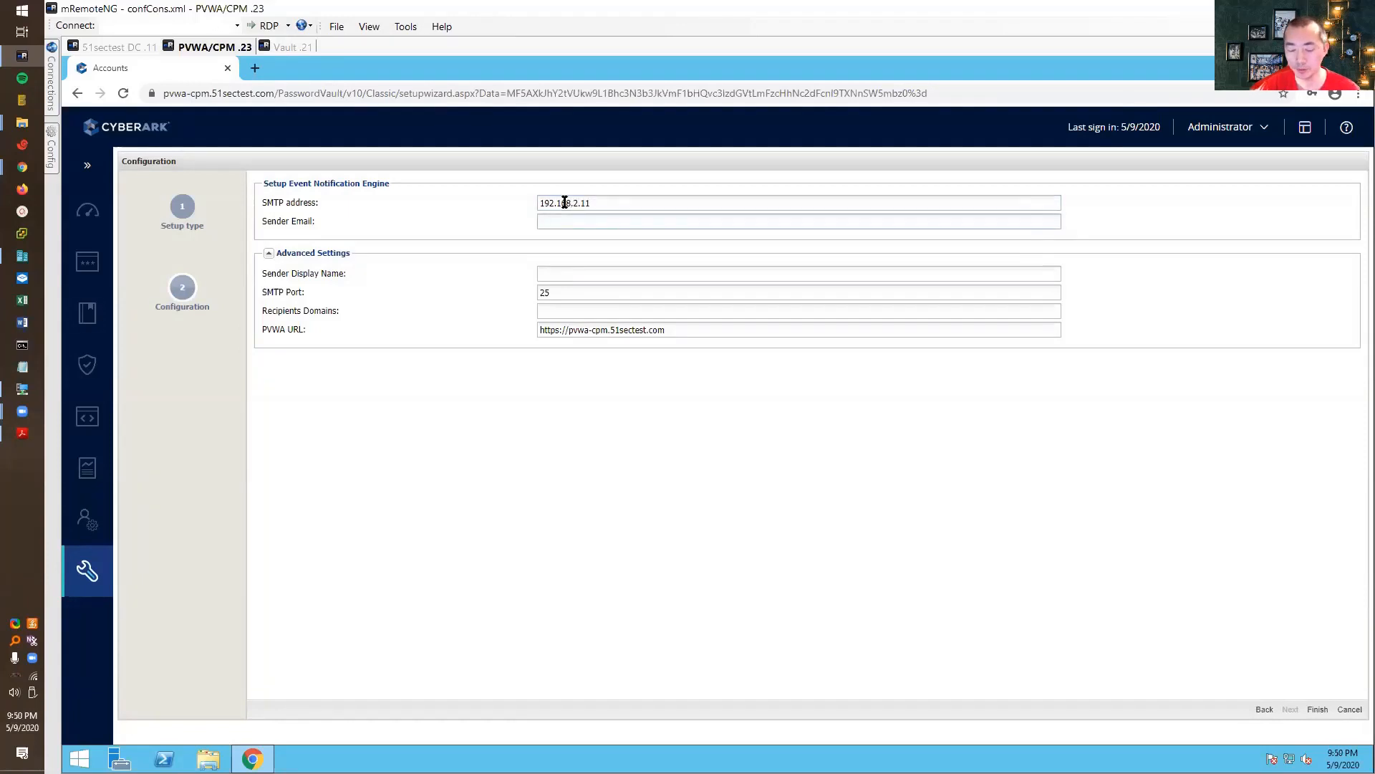
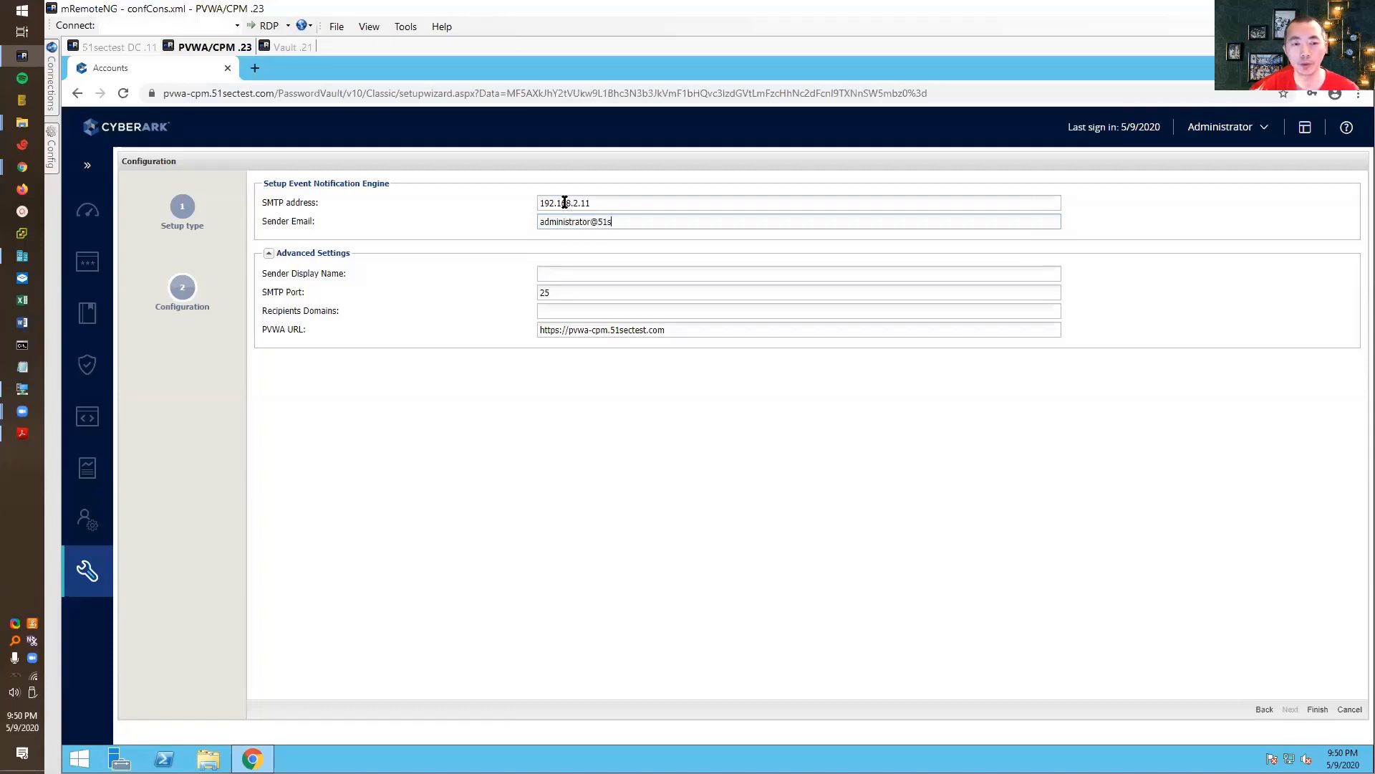
pyautogui.press('Tab')
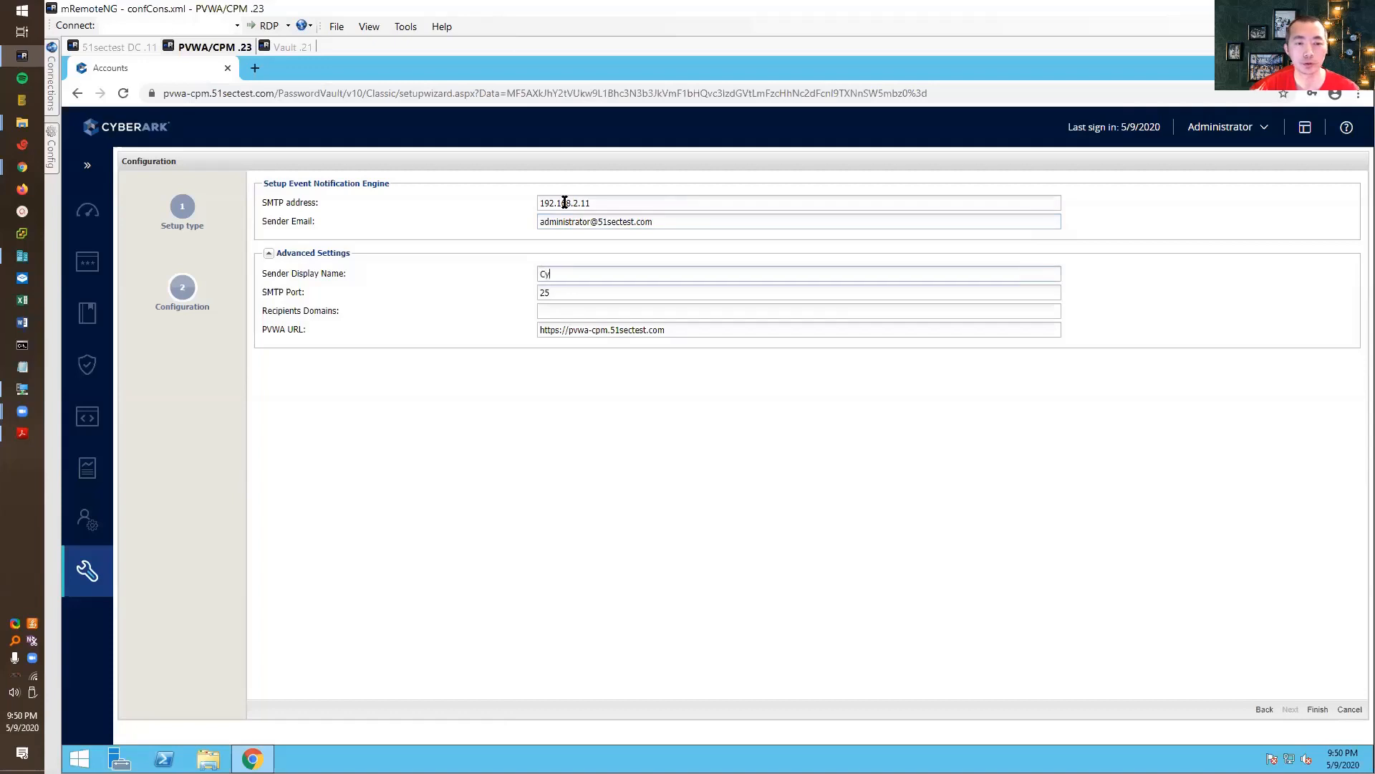
pyautogui.write('CyberArk P')
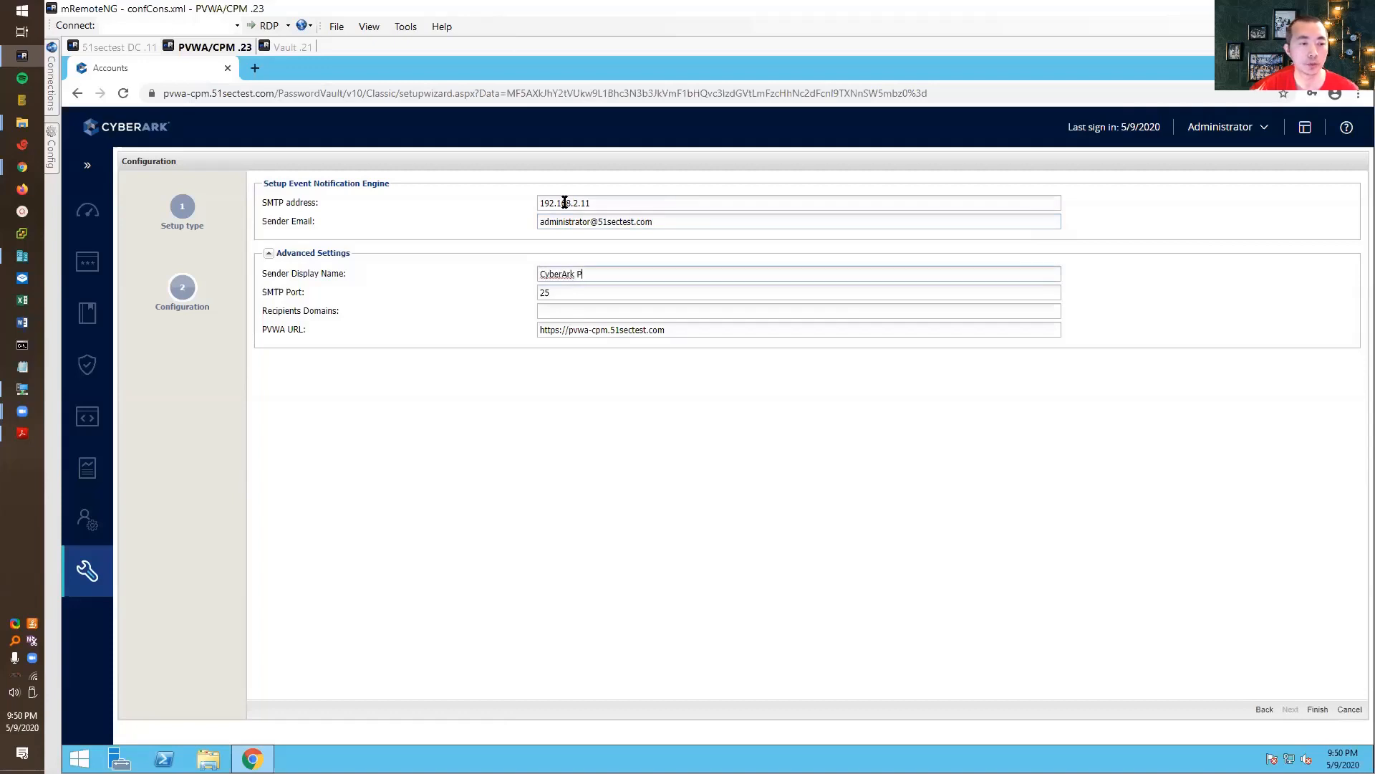
# - Finish the email notification setup and send a test email to the Vault Admins
pyautogui.press('Tab')
pyautogui.press('Tab')
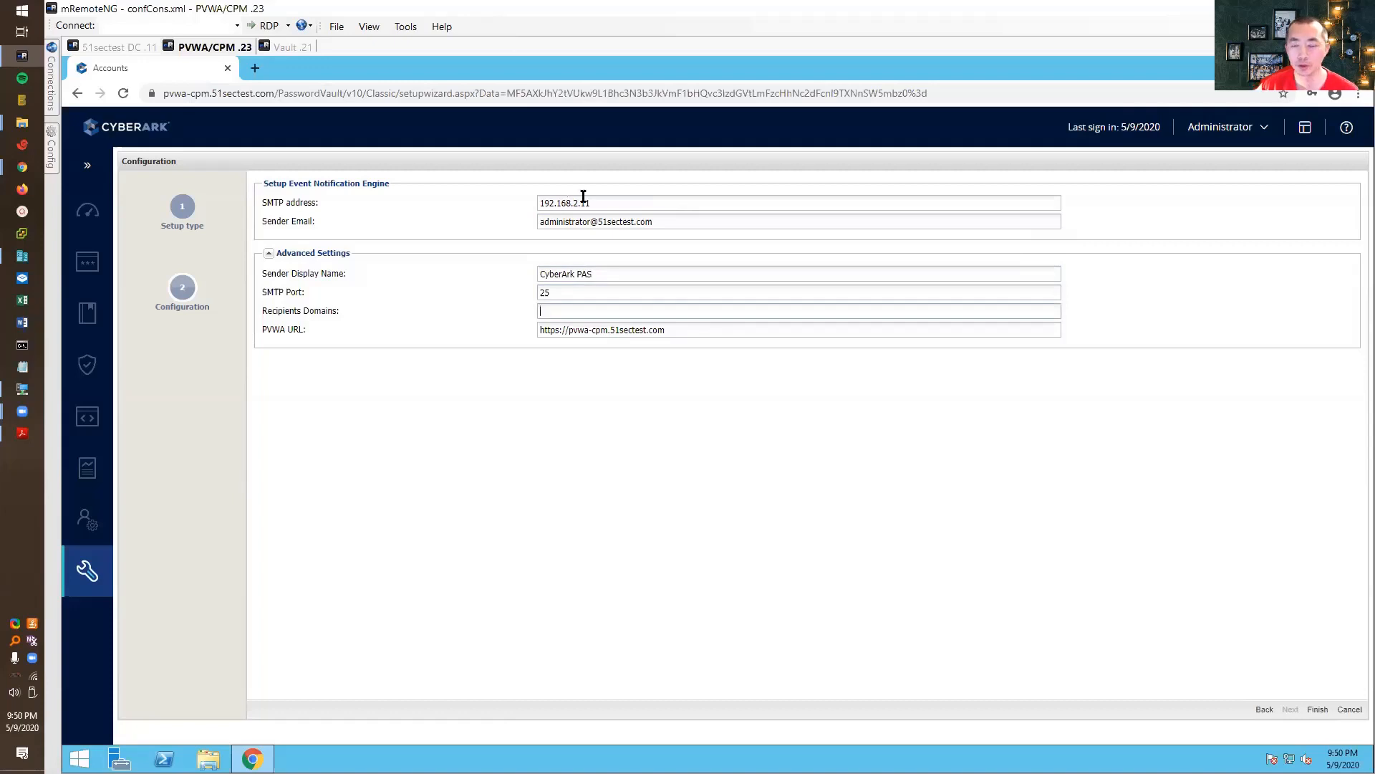
pyautogui.click(1316, 709)
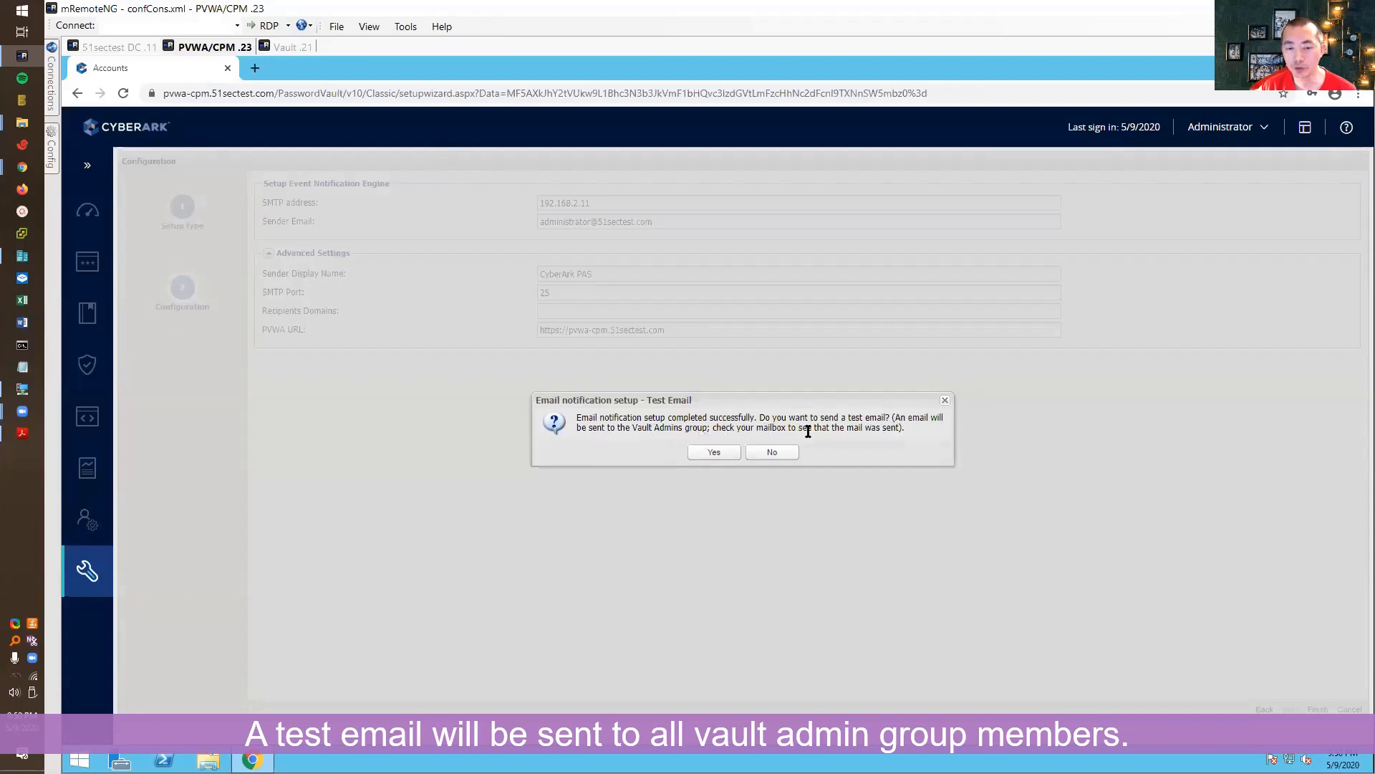
pyautogui.click(729, 452)
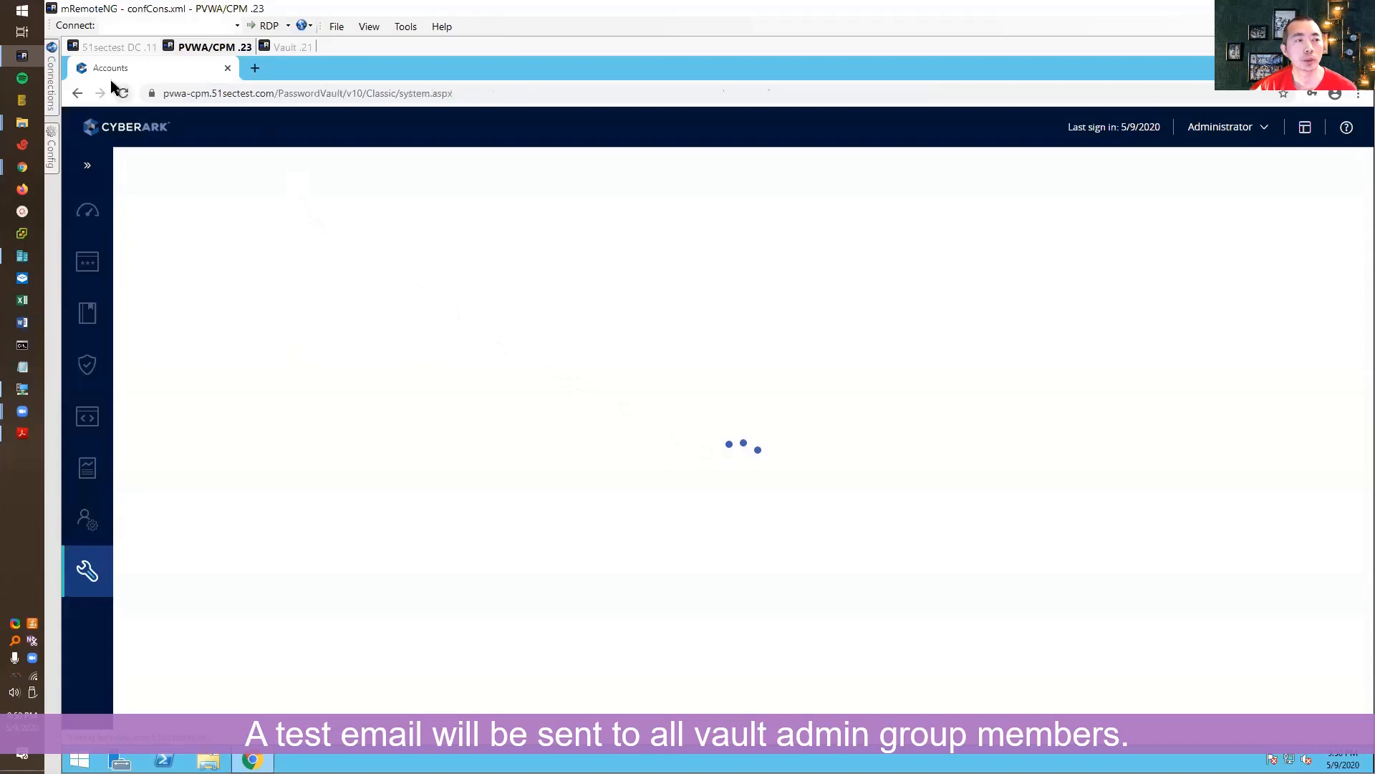
# - Switch to the 51sectest DC session and sign in to MailEnable as administrator
pyautogui.click(115, 48)
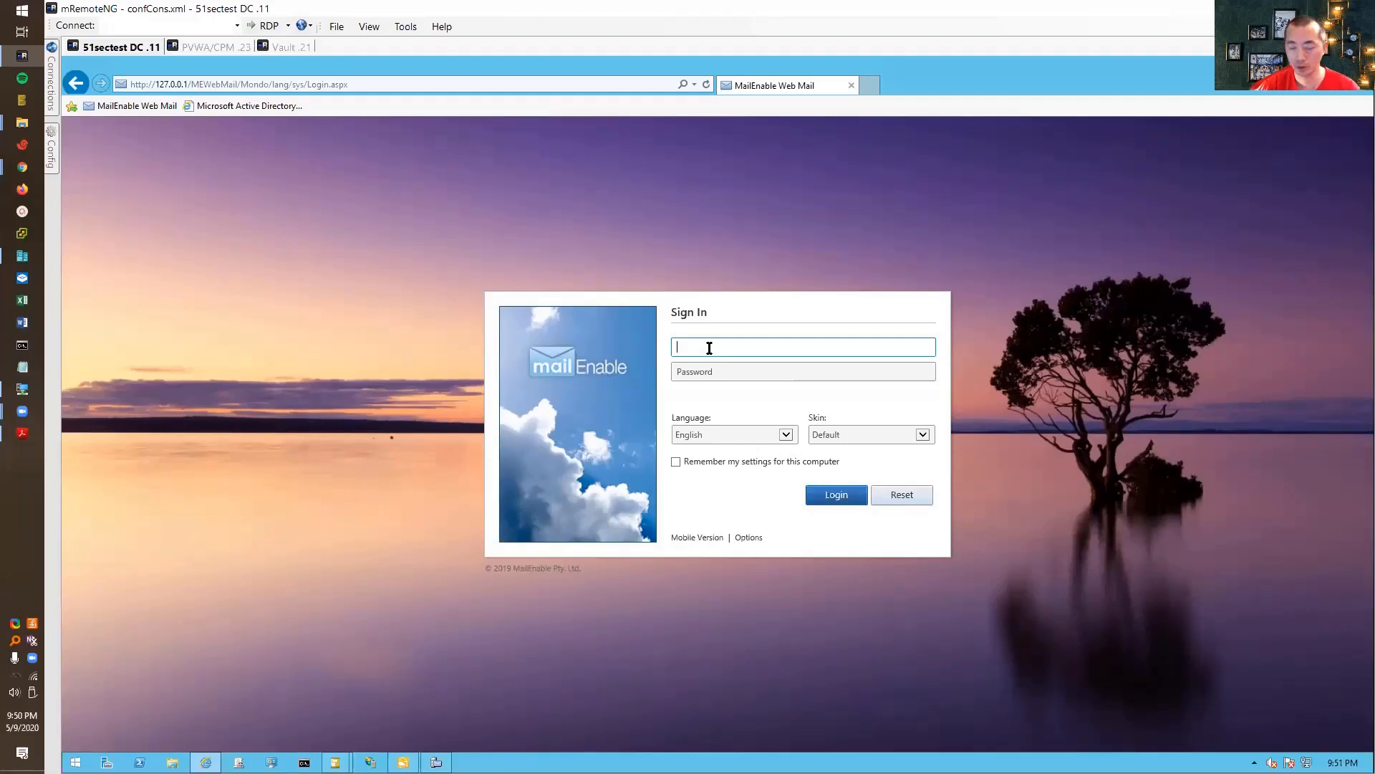
pyautogui.write('adminis')
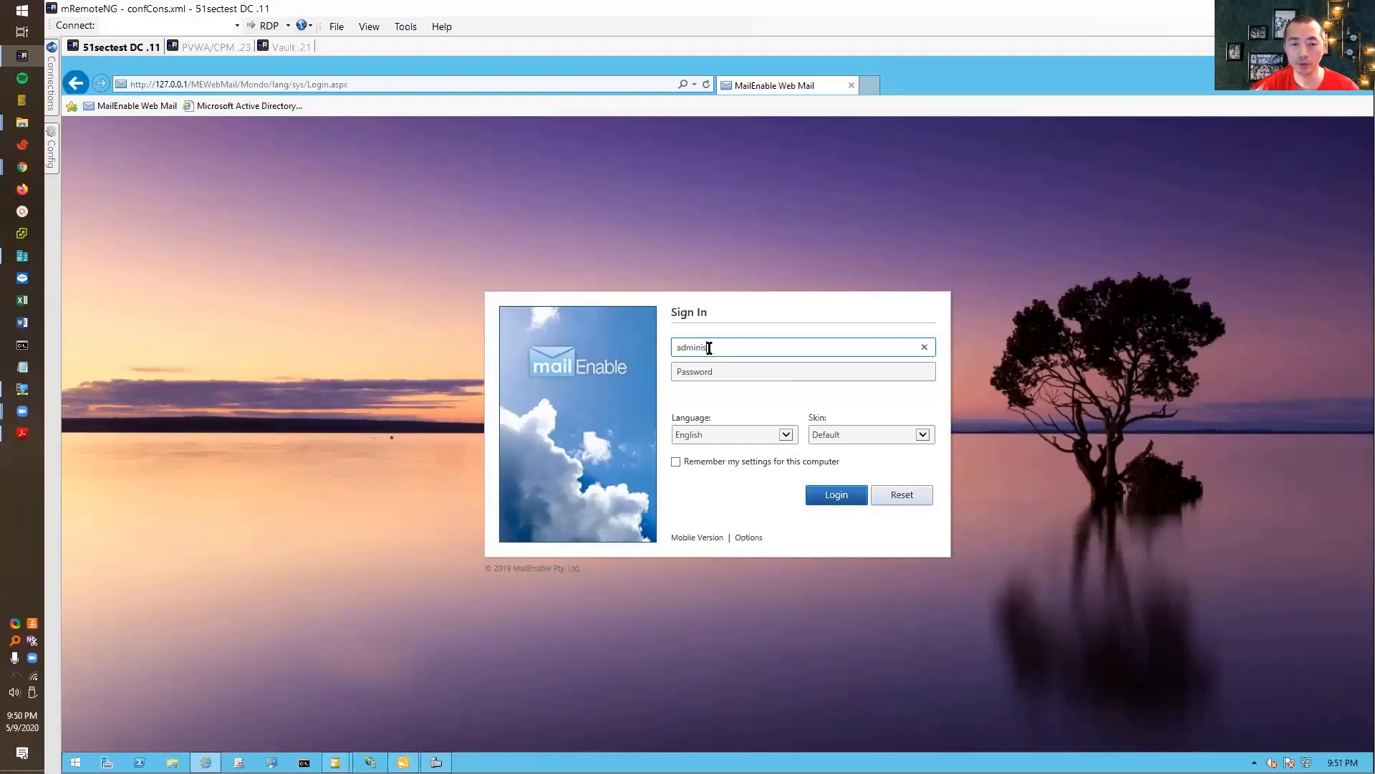
pyautogui.write('trator')
pyautogui.press('Tab')
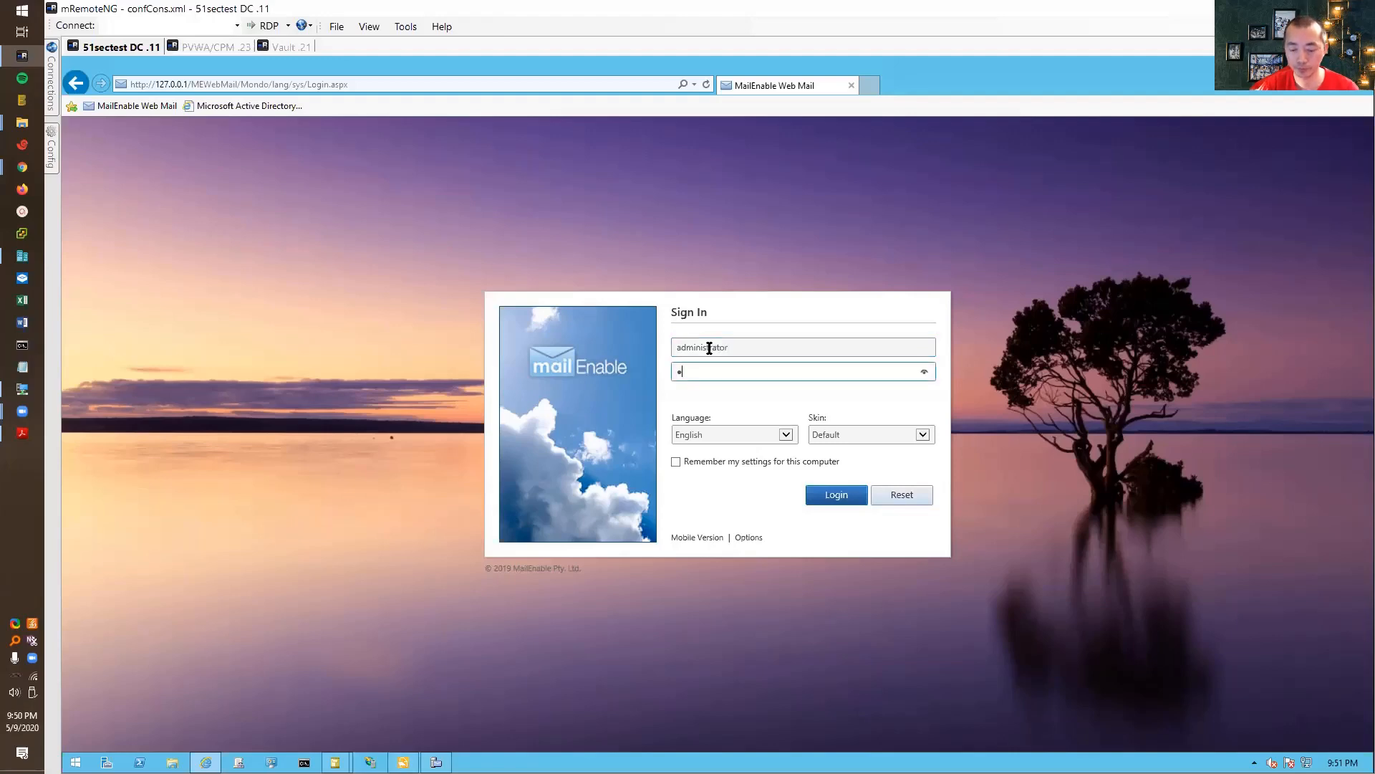
pyautogui.press('Return')
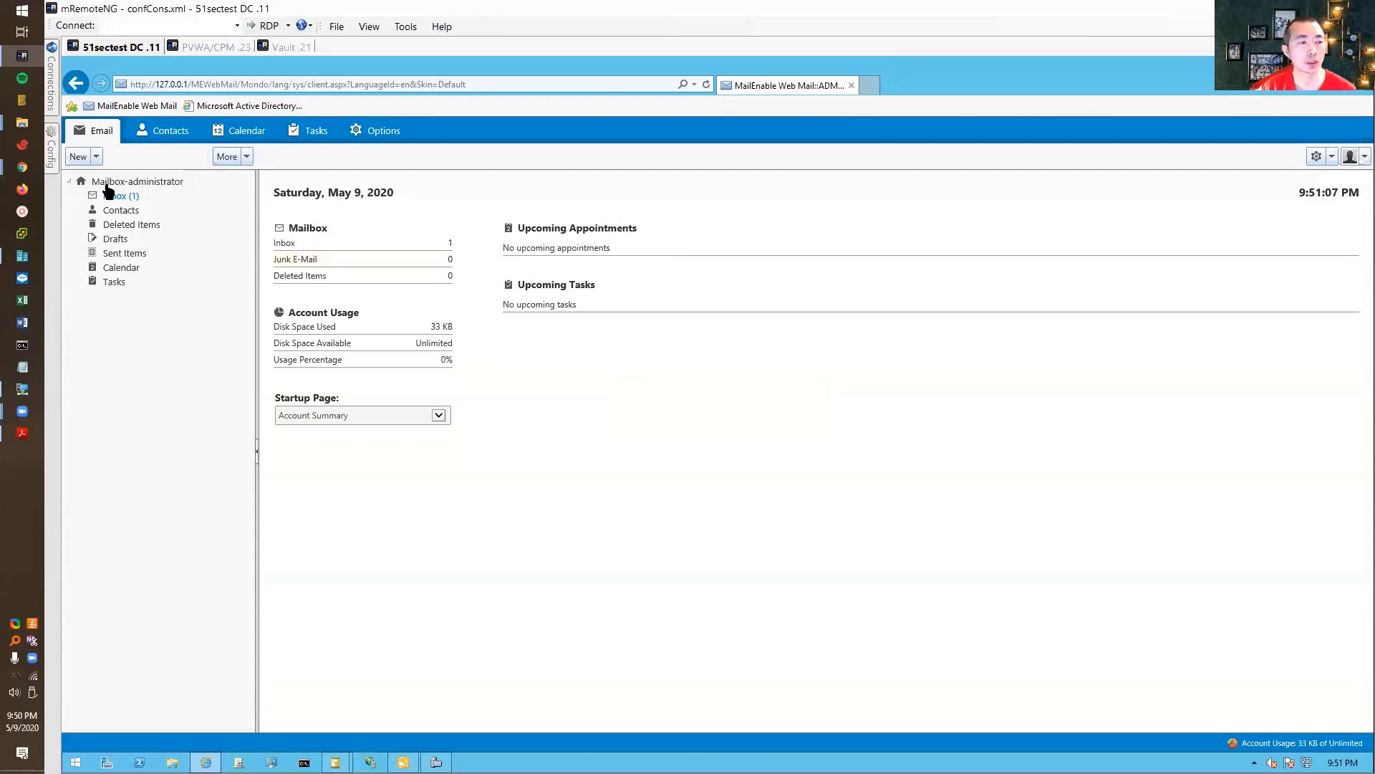
# - Read the CyberArk PAS 'ENE Wizard' email in the Inbox, then switch to the Vault .21 session
pyautogui.click(131, 198)
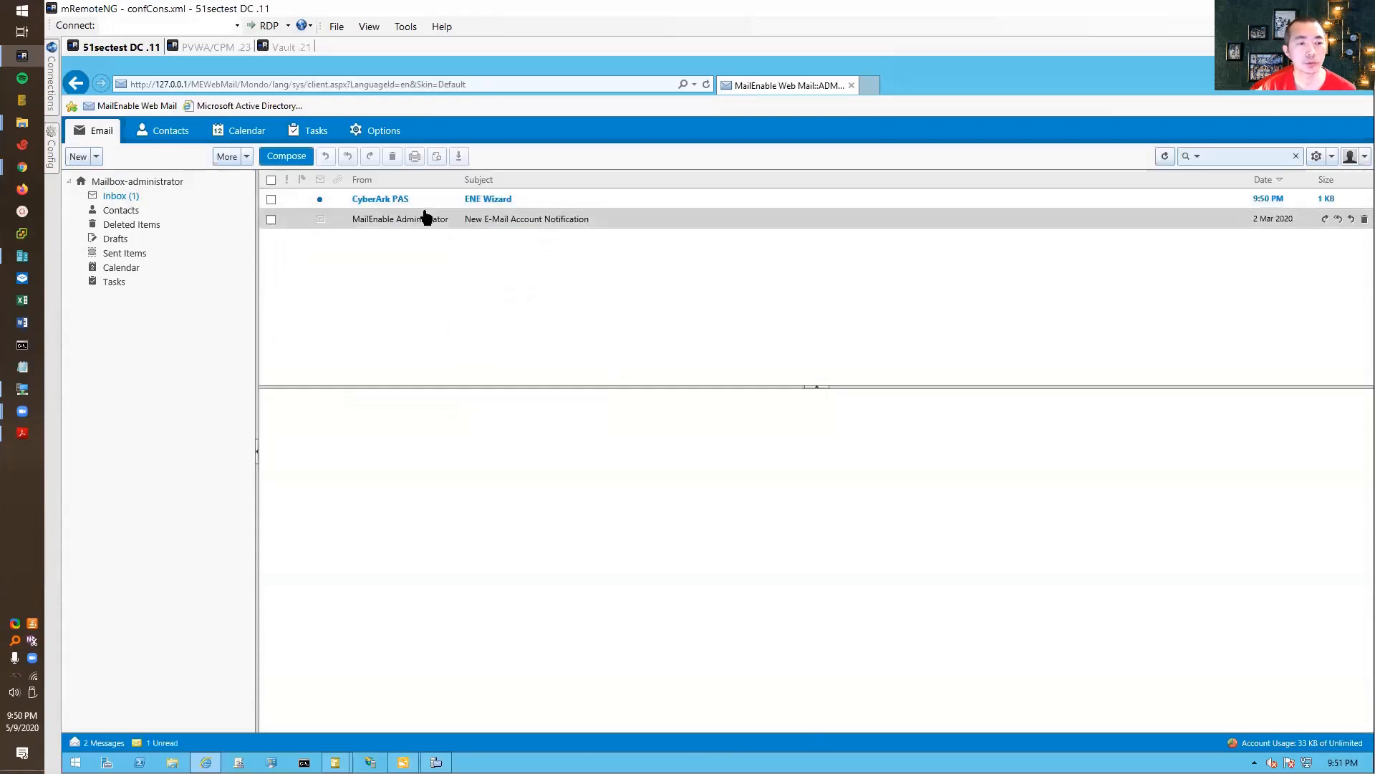
pyautogui.click(530, 202)
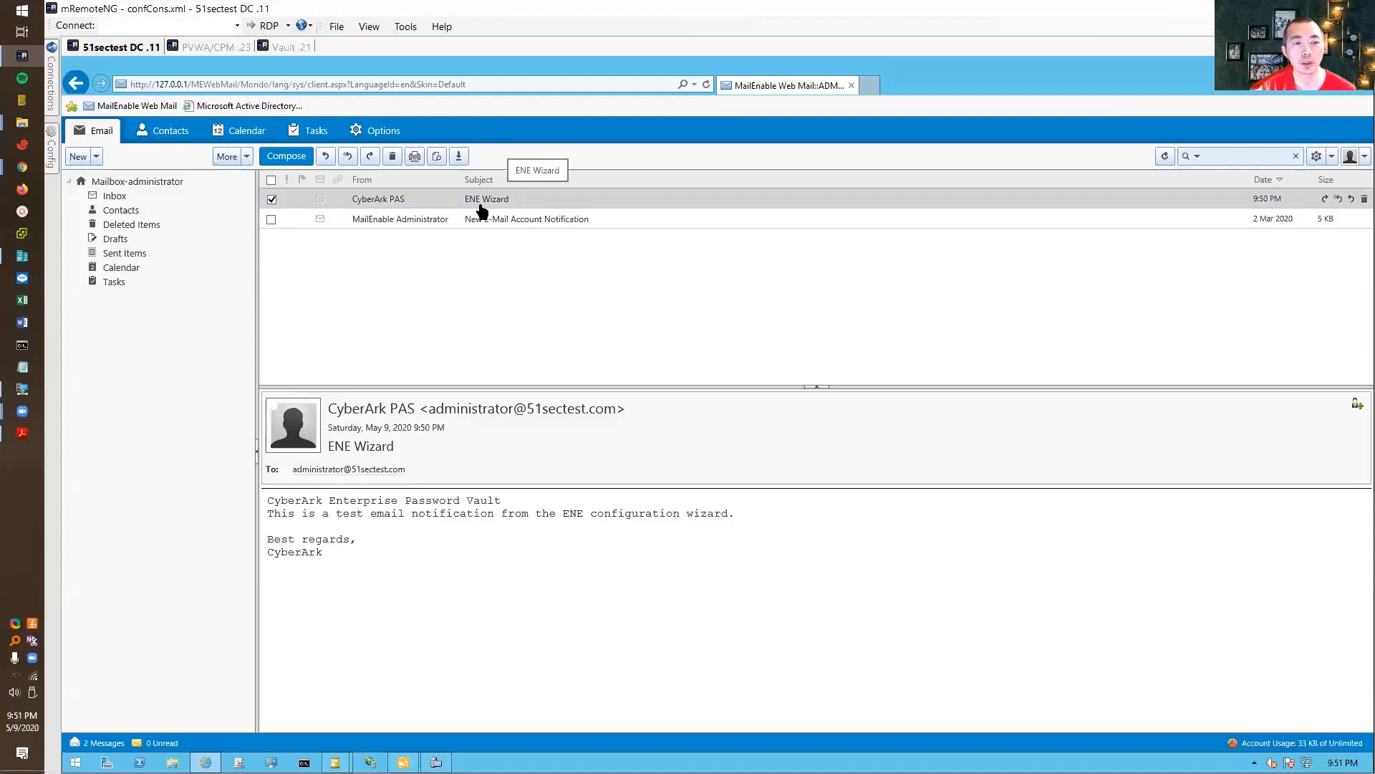
pyautogui.click(290, 47)
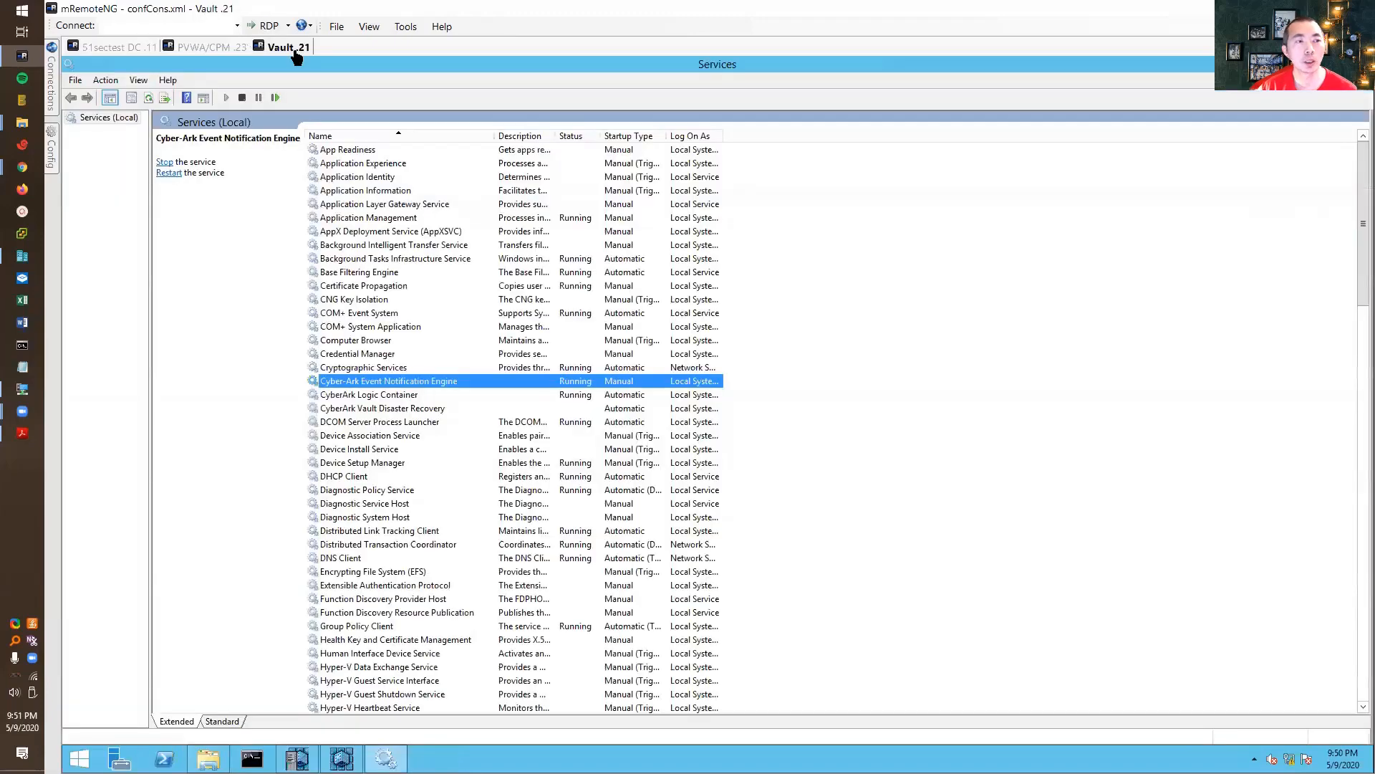
# - Run 'telnet 192.168.2.11 25' in Command Prompt, quit it, and return to Services
pyautogui.click(251, 759)
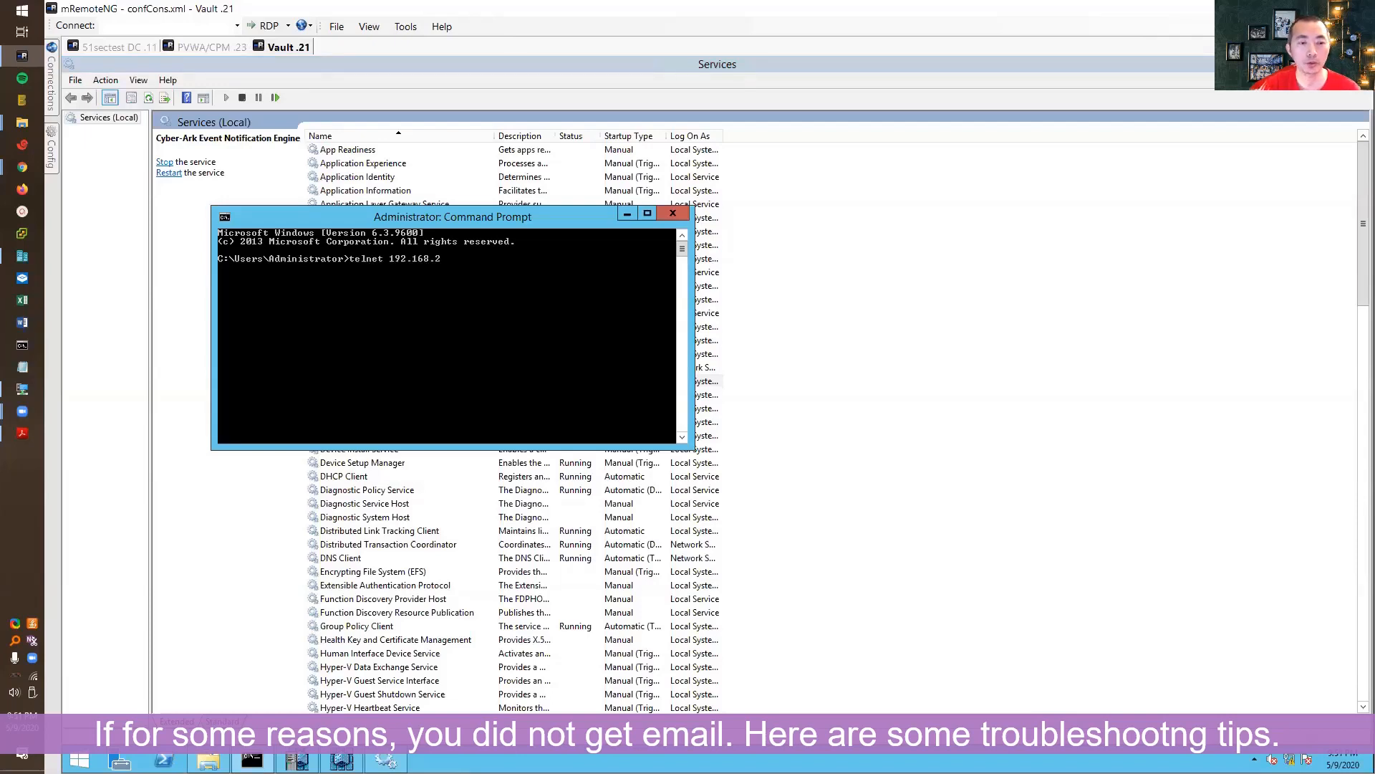
pyautogui.write('25')
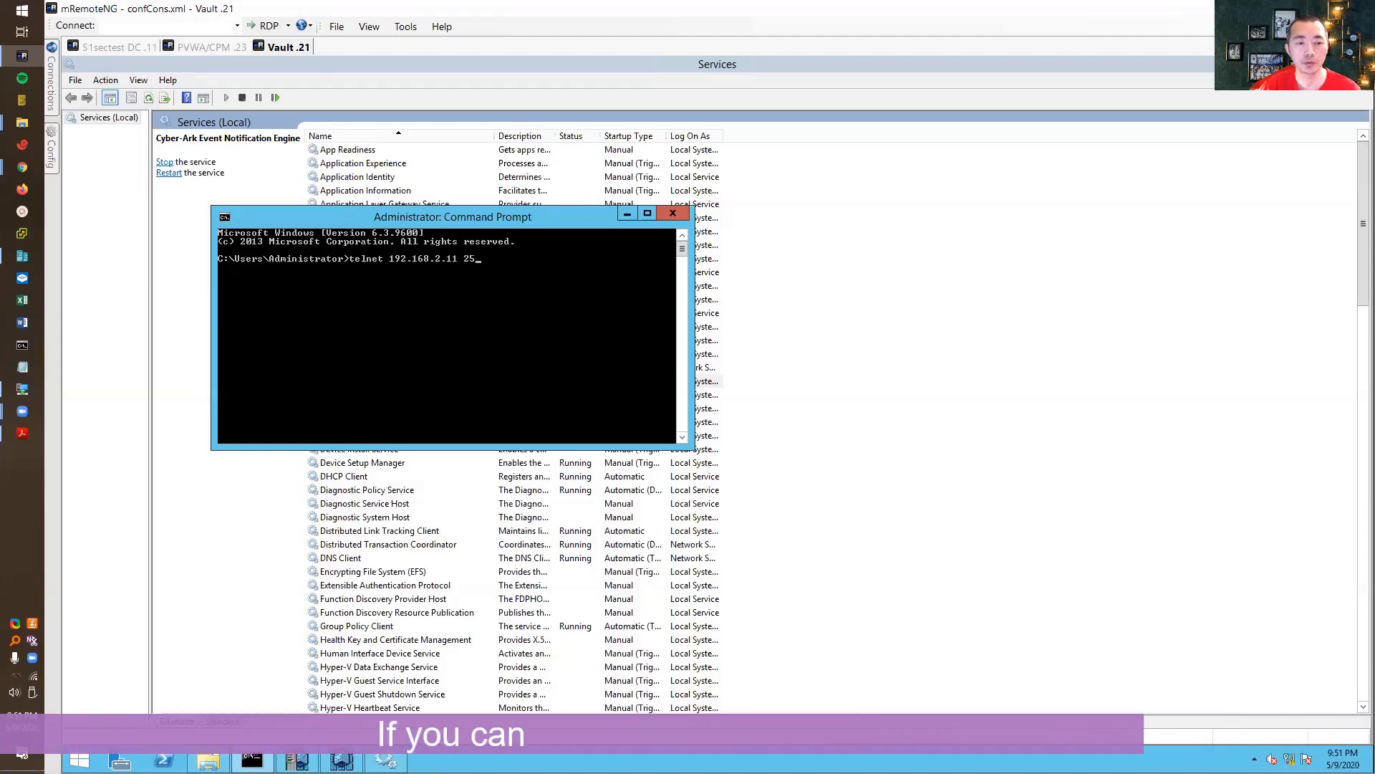
pyautogui.press('Return')
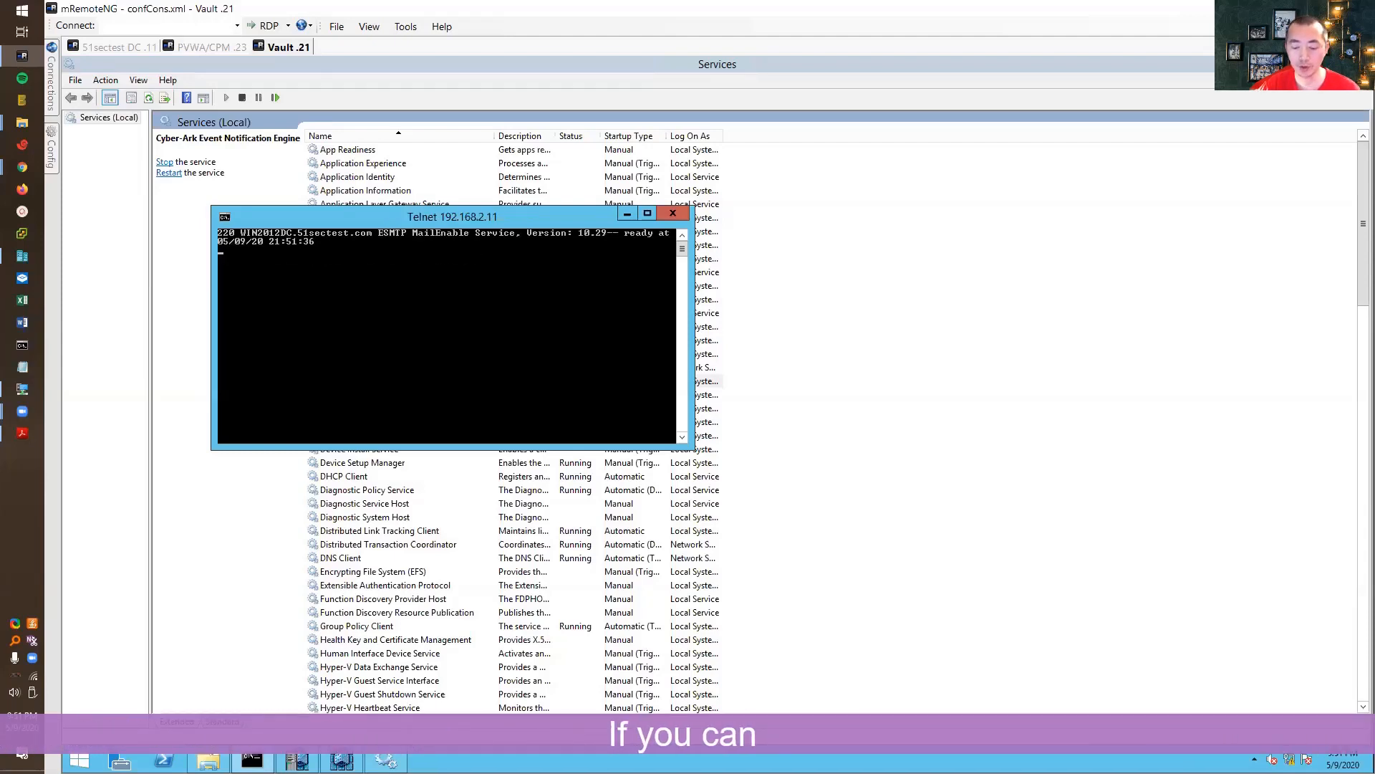
pyautogui.write('quit')
pyautogui.press('Return')
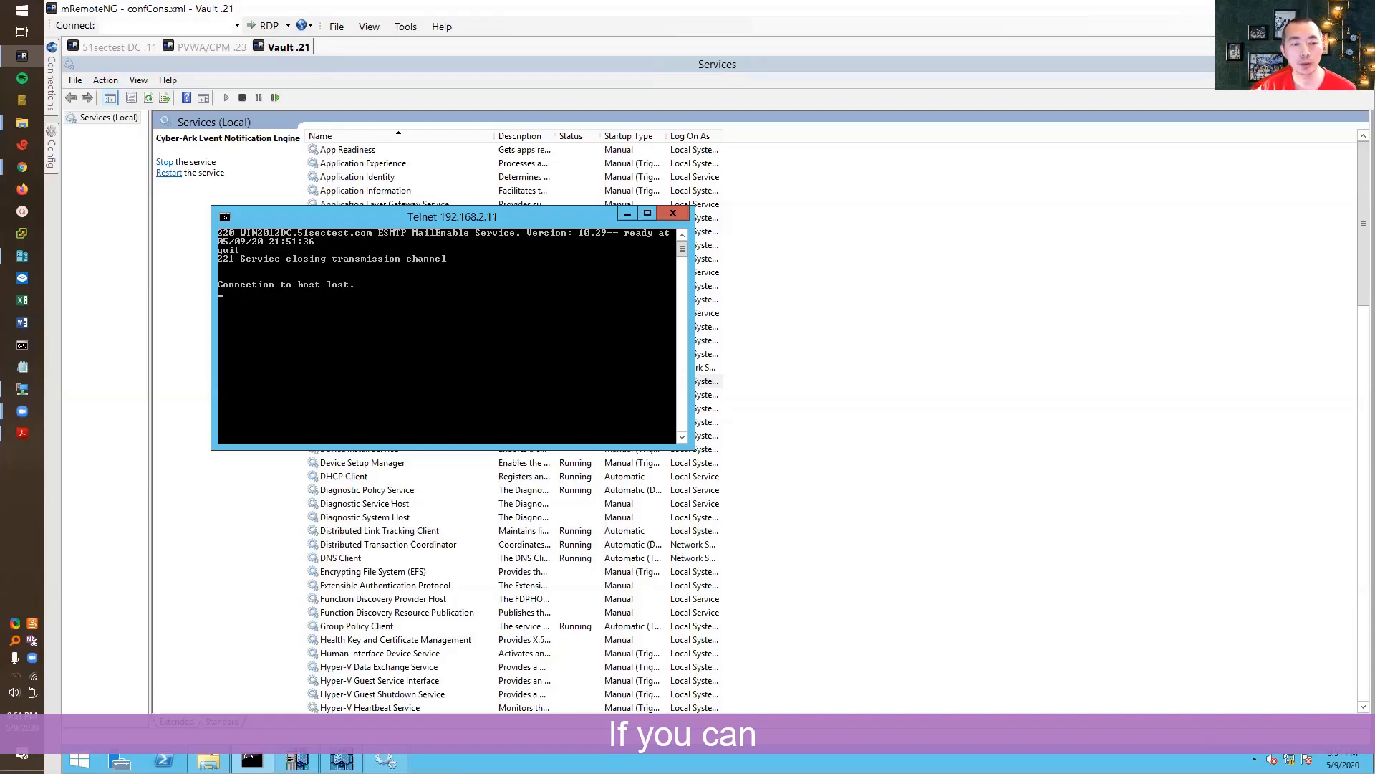
pyautogui.click(806, 401)
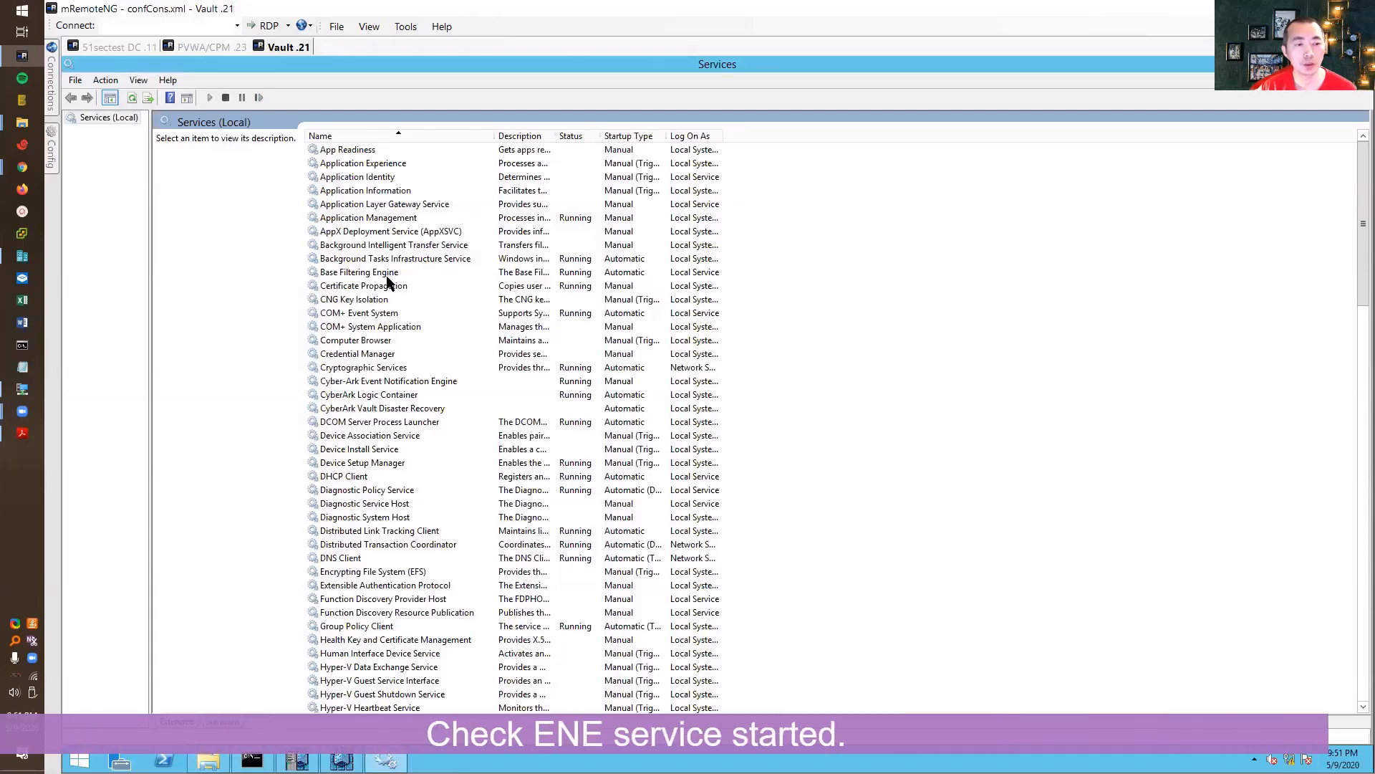
pyautogui.click(378, 355)
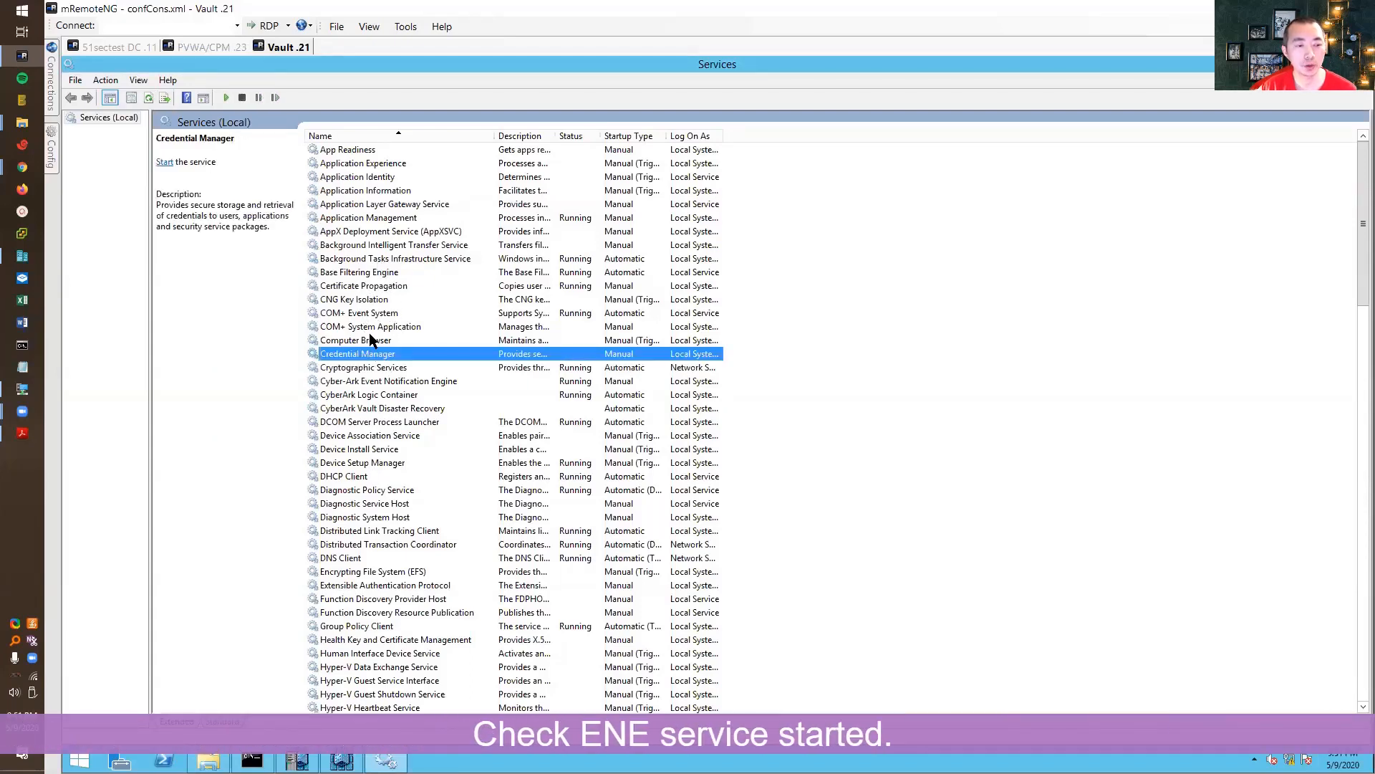
pyautogui.click(363, 407)
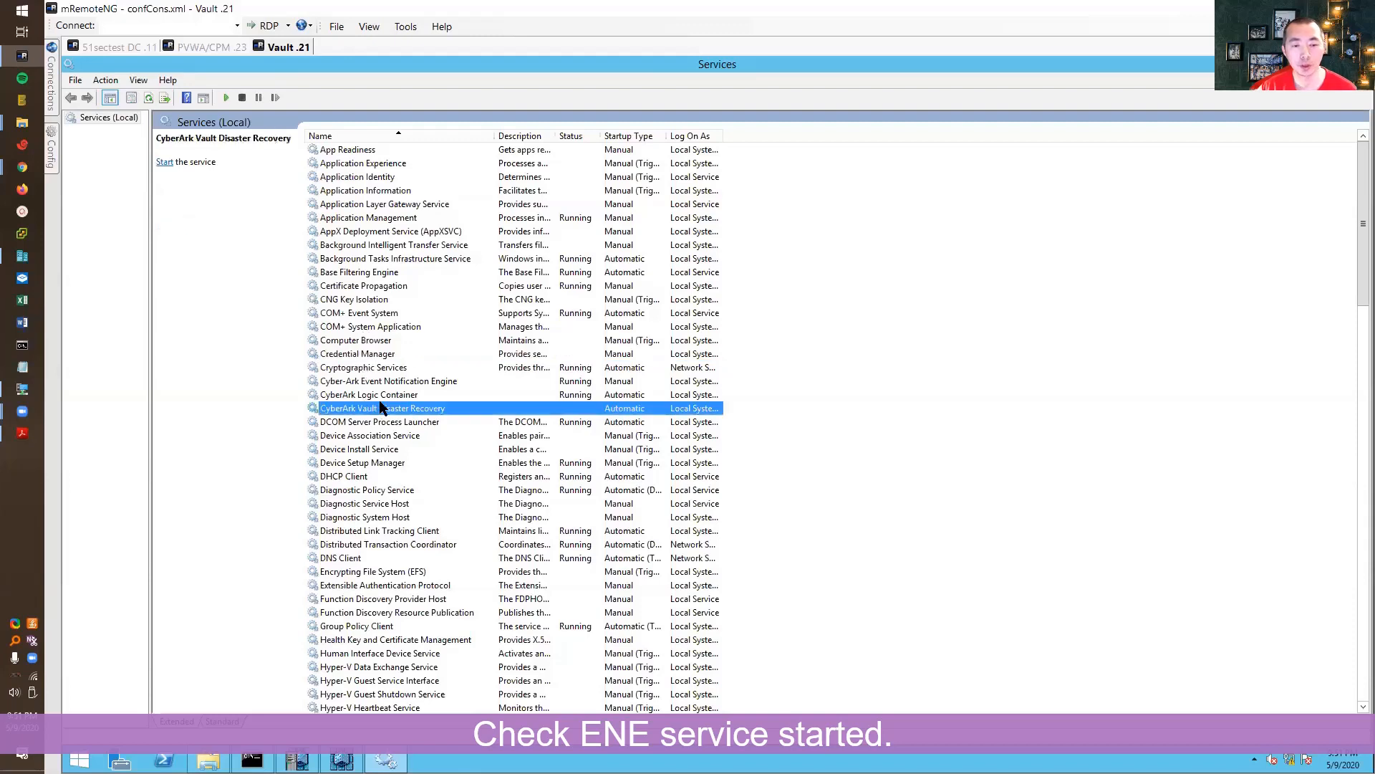
pyautogui.click(396, 382)
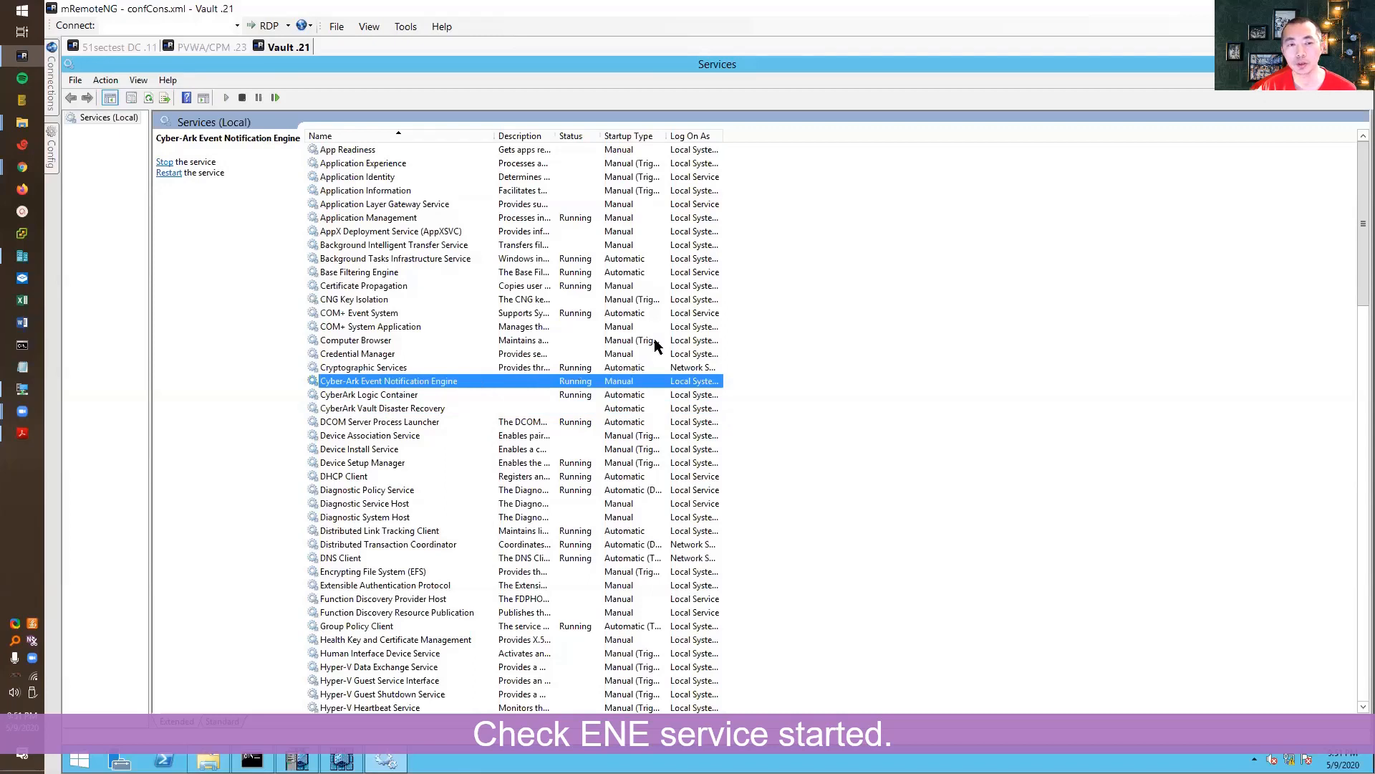
pyautogui.rightClick(627, 380)
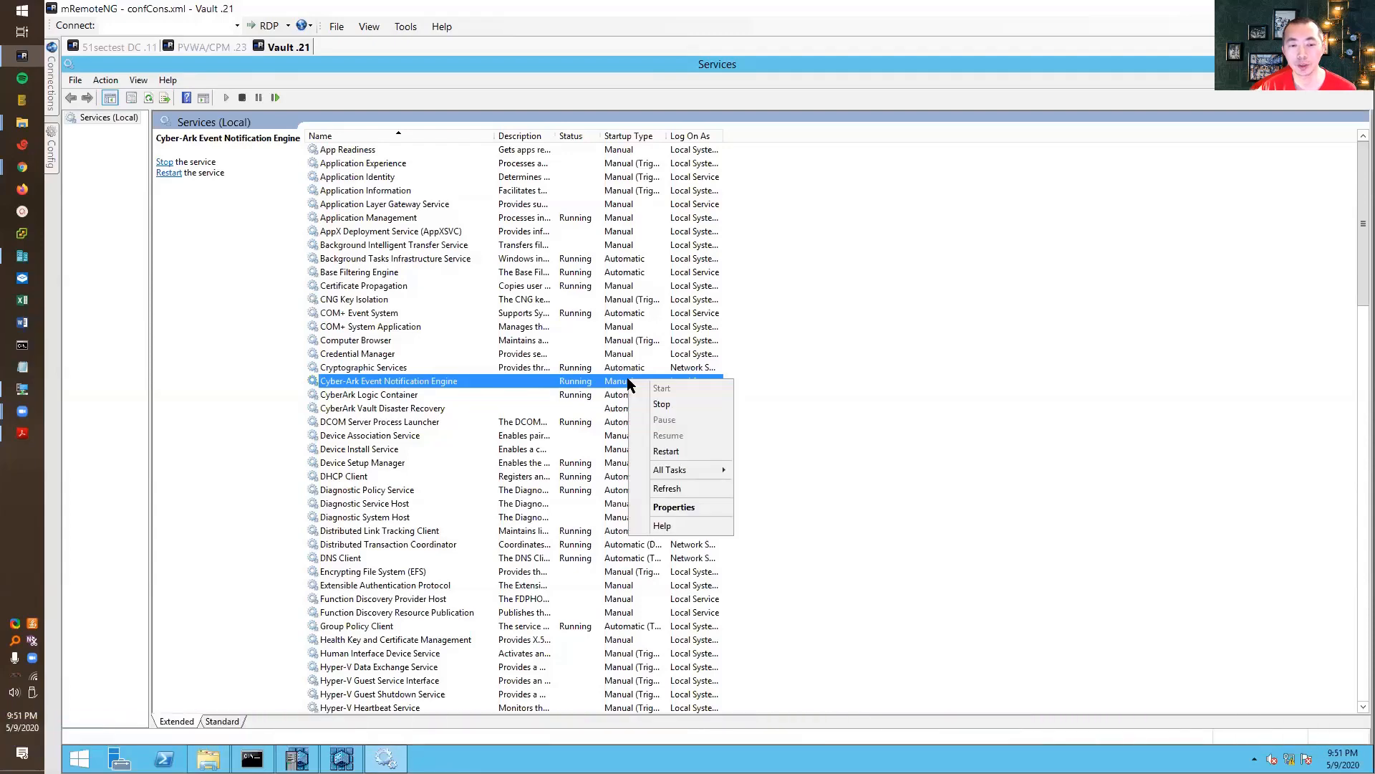
pyautogui.click(831, 359)
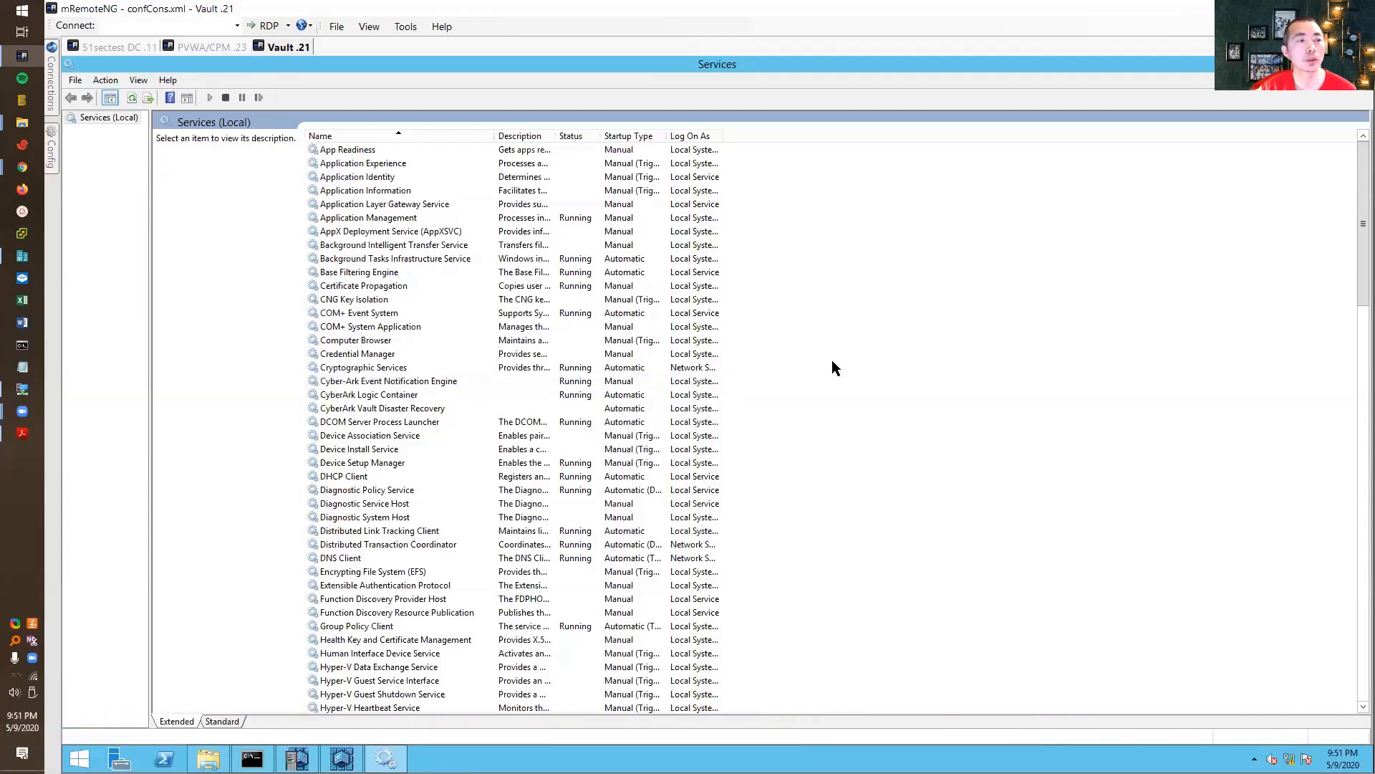
# - Log on to Vault 192.168.2.21 in PrivateArk as the master user
pyautogui.click(1309, 62)
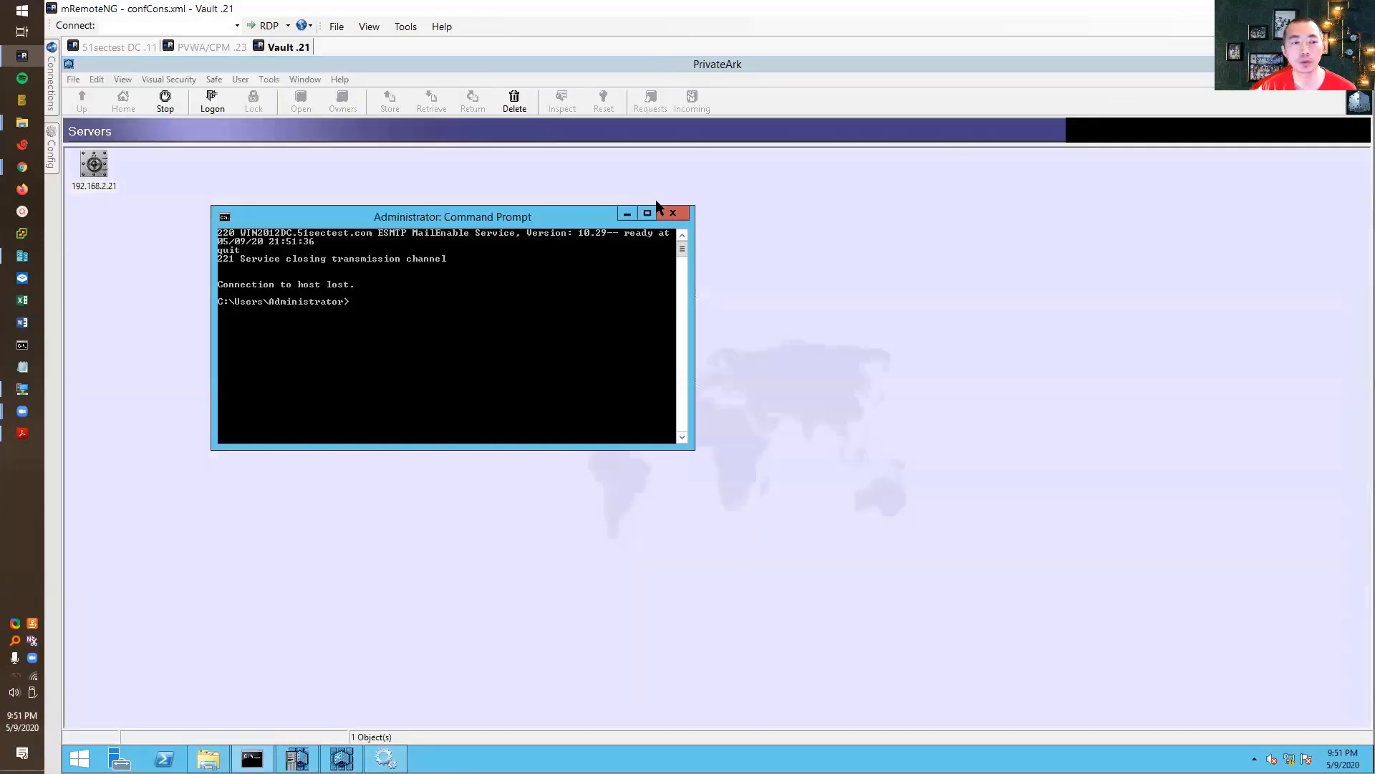
pyautogui.click(452, 198)
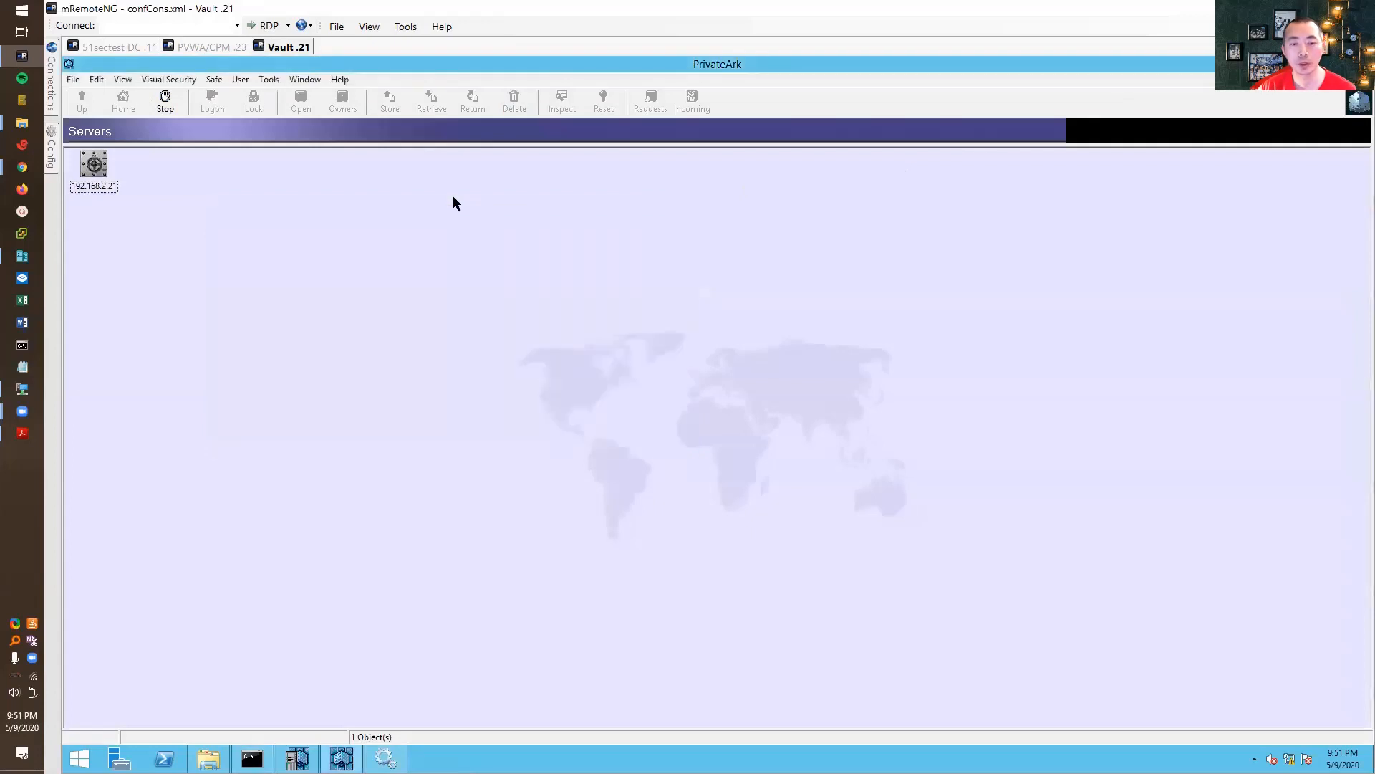
pyautogui.doubleClick(80, 161)
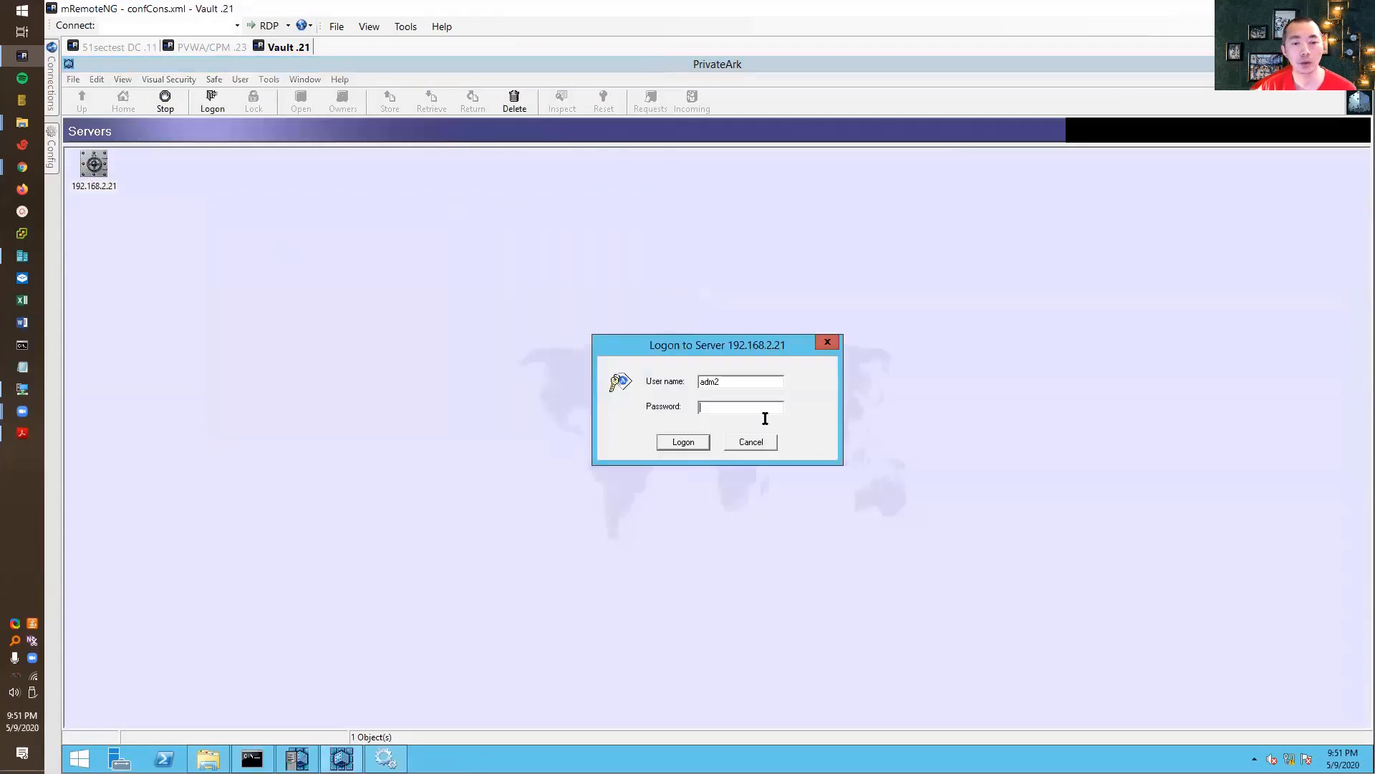
pyautogui.hotkey('shift', 'Tab')
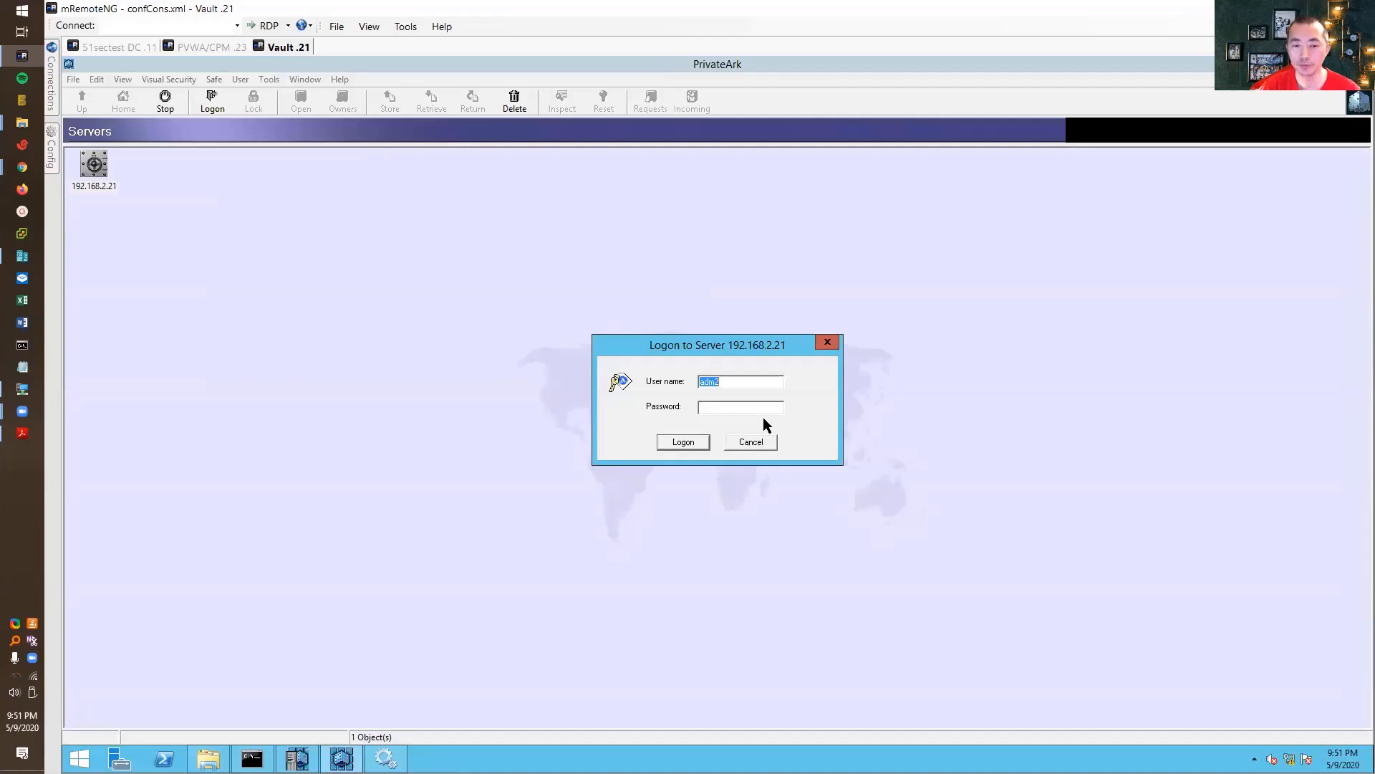
pyautogui.write('master')
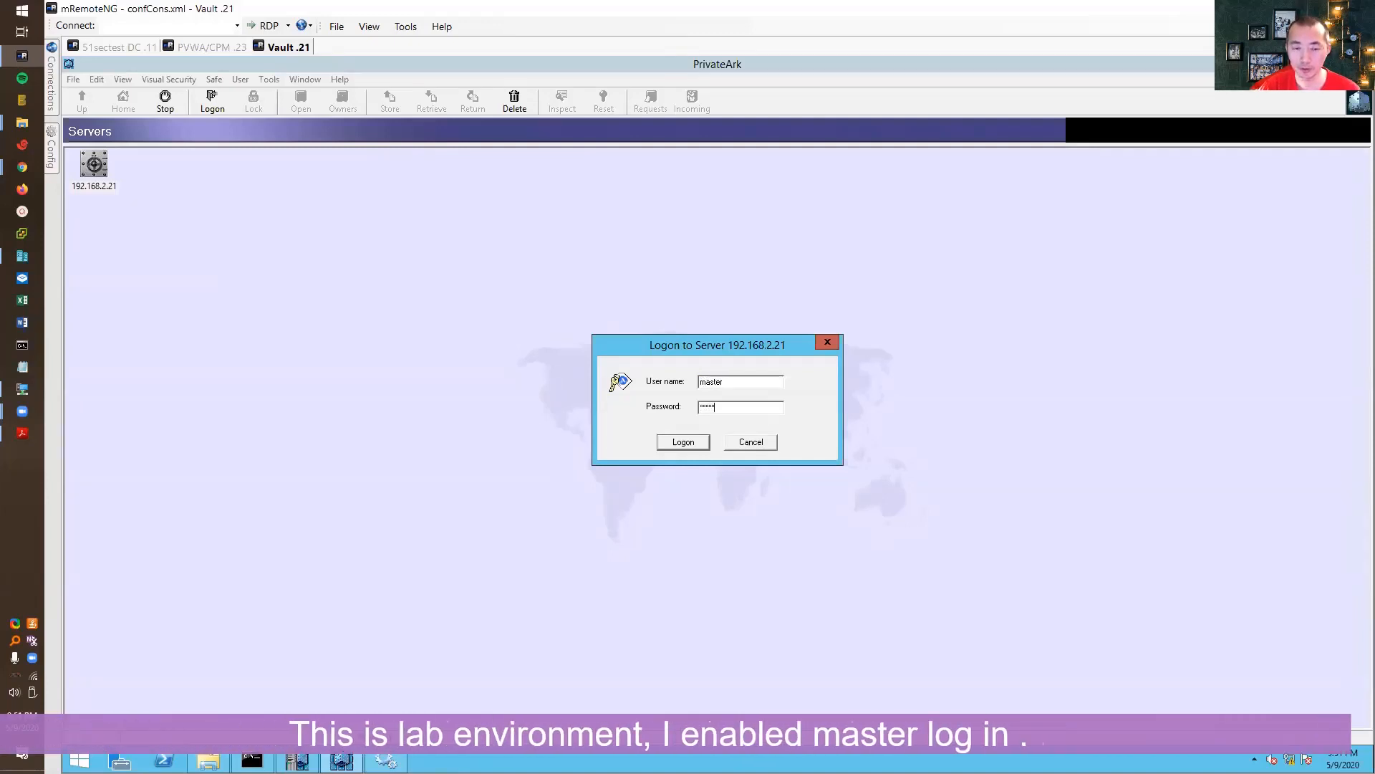
pyautogui.press('Return')
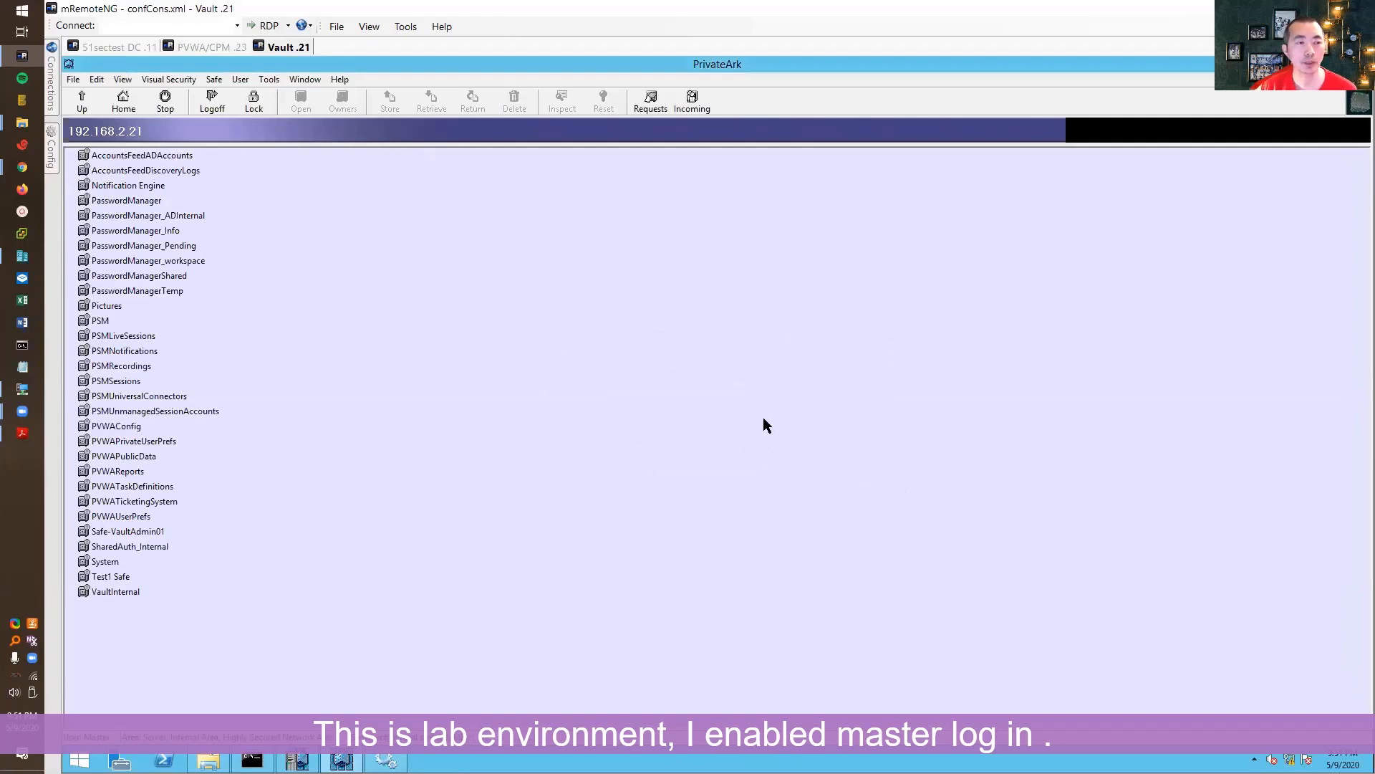
# - Open the Tools menu and show the Administrative Tools submenu
pyautogui.click(269, 80)
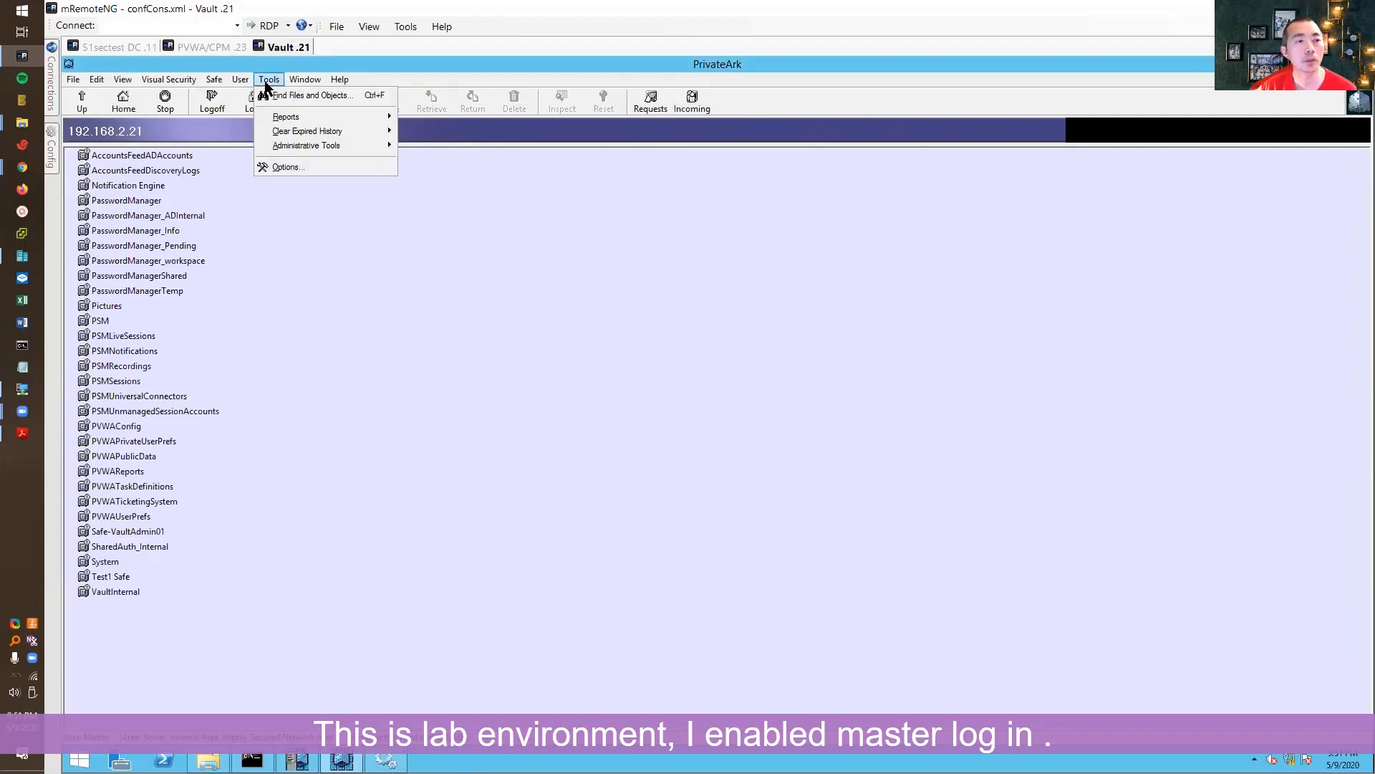
pyautogui.click(290, 94)
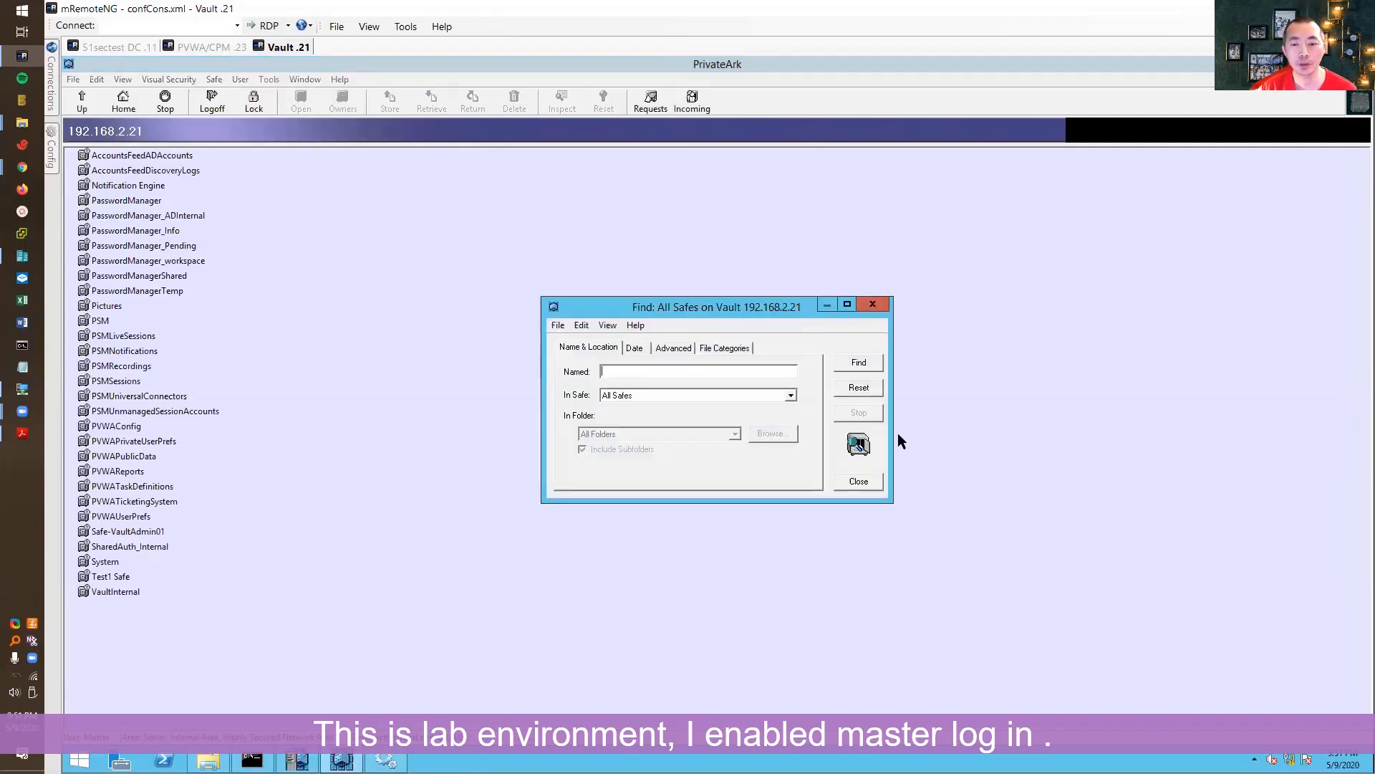
pyautogui.click(860, 481)
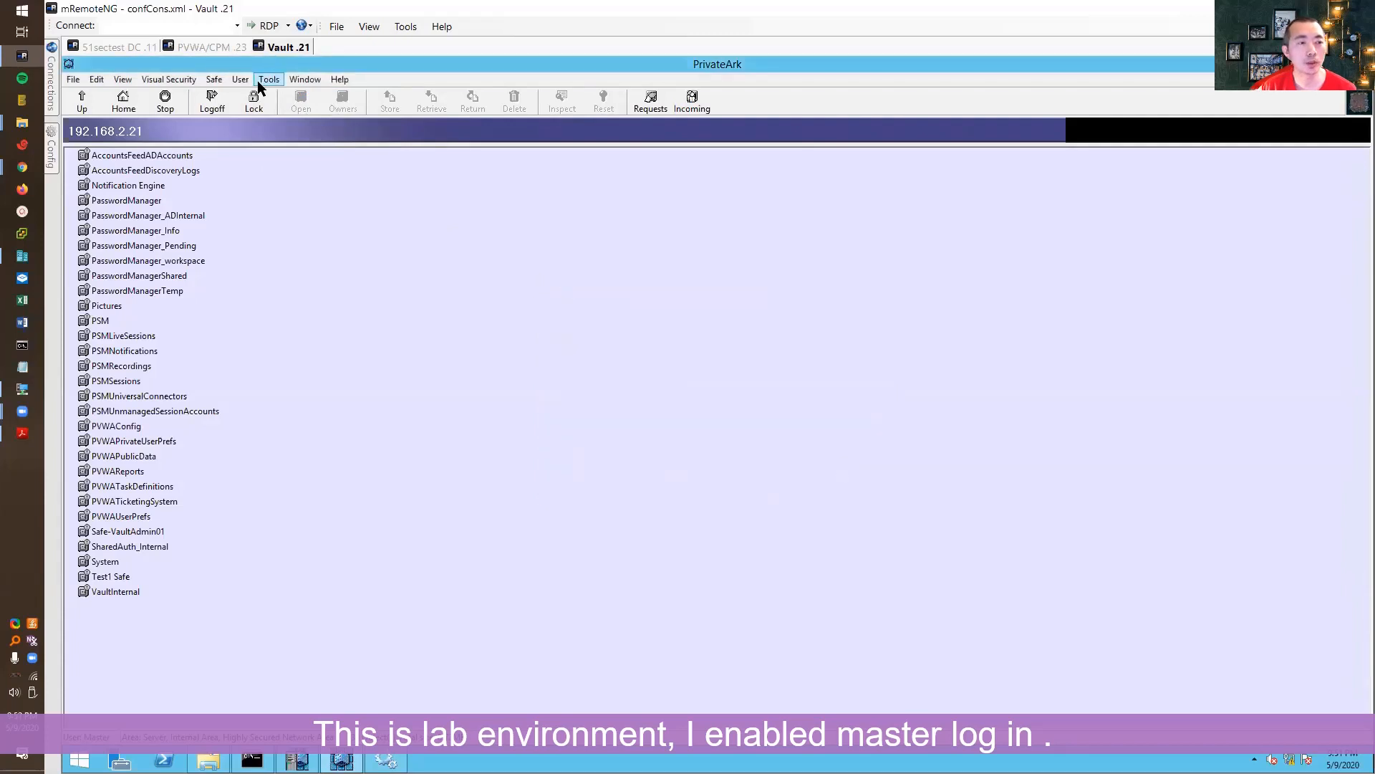
pyautogui.click(269, 79)
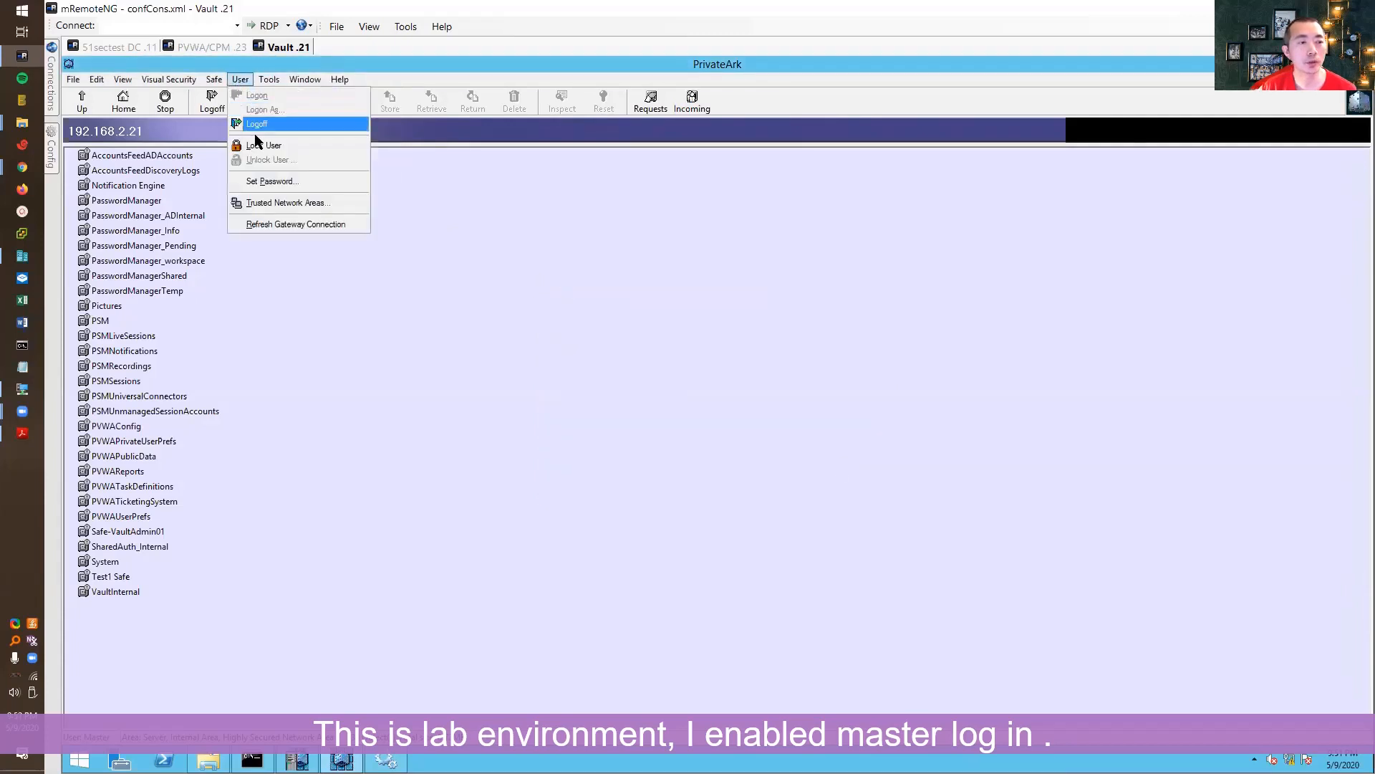
pyautogui.moveTo(291, 149)
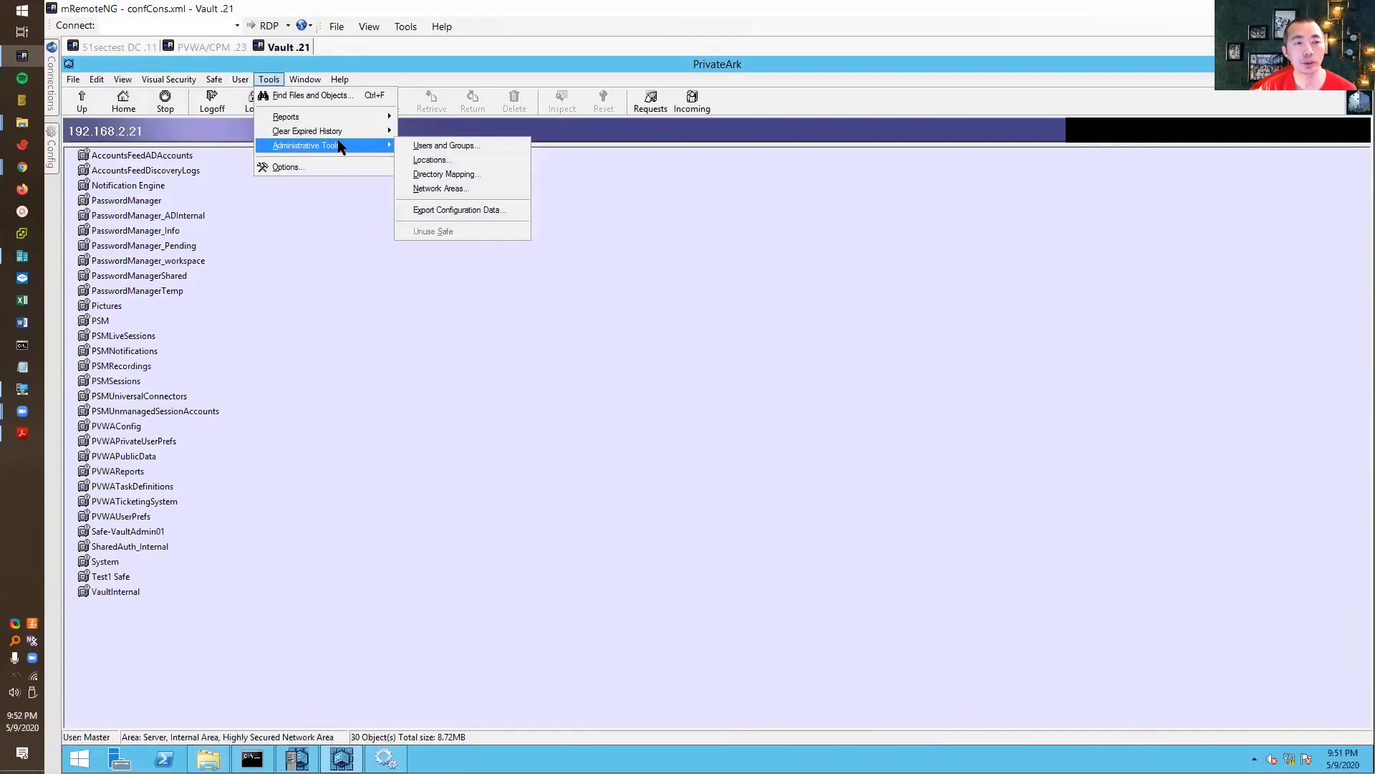
# - Open the vault's Users and Groups window and bring the Administrator user into view
pyautogui.click(453, 146)
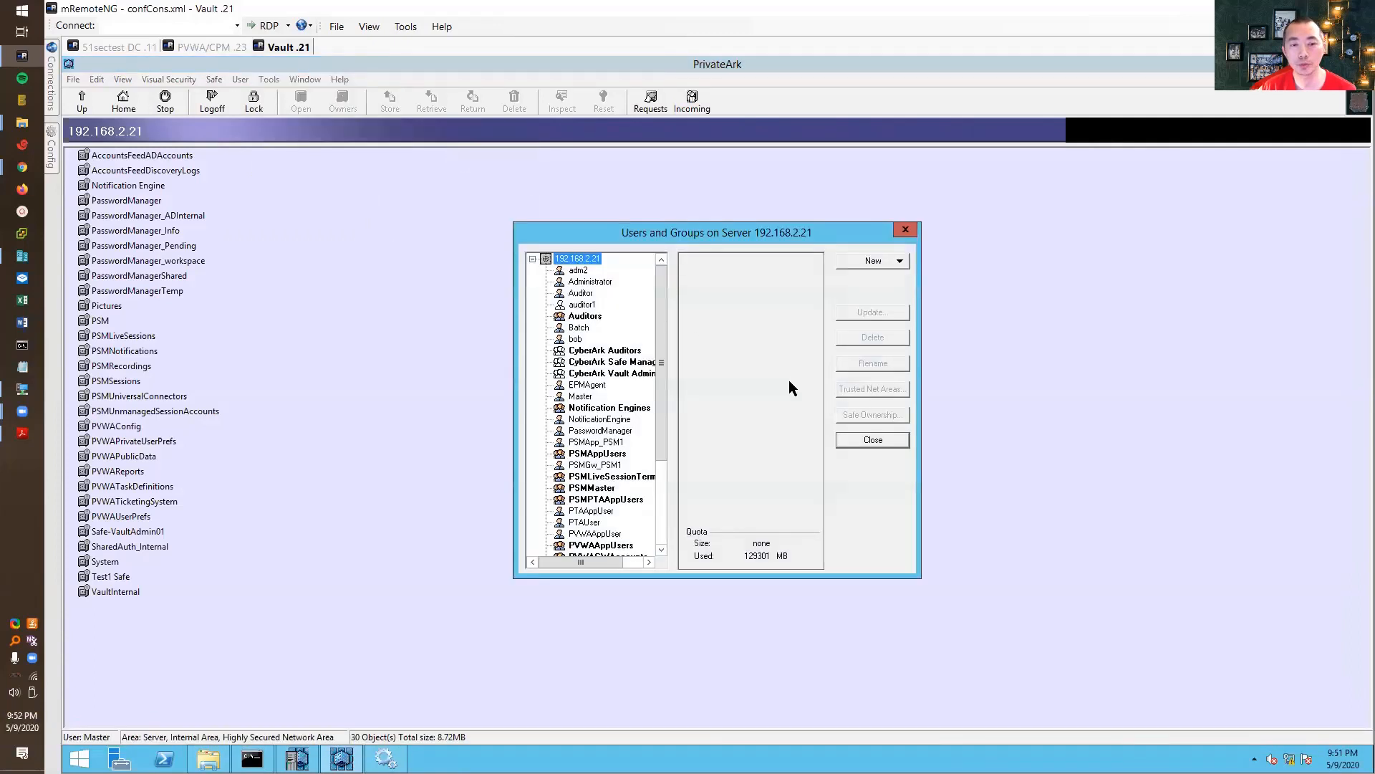
pyautogui.click(664, 469)
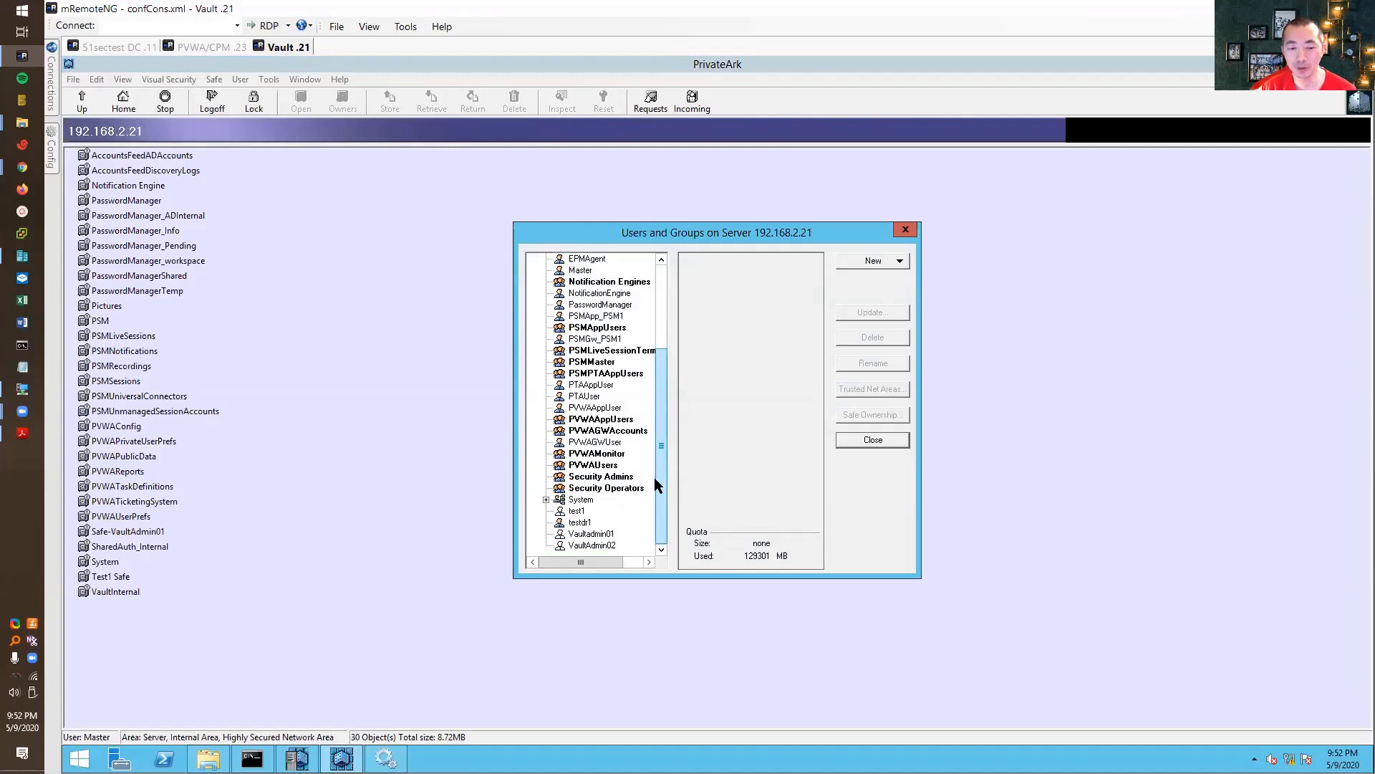
pyautogui.moveTo(659, 476); pyautogui.dragTo(663, 314)
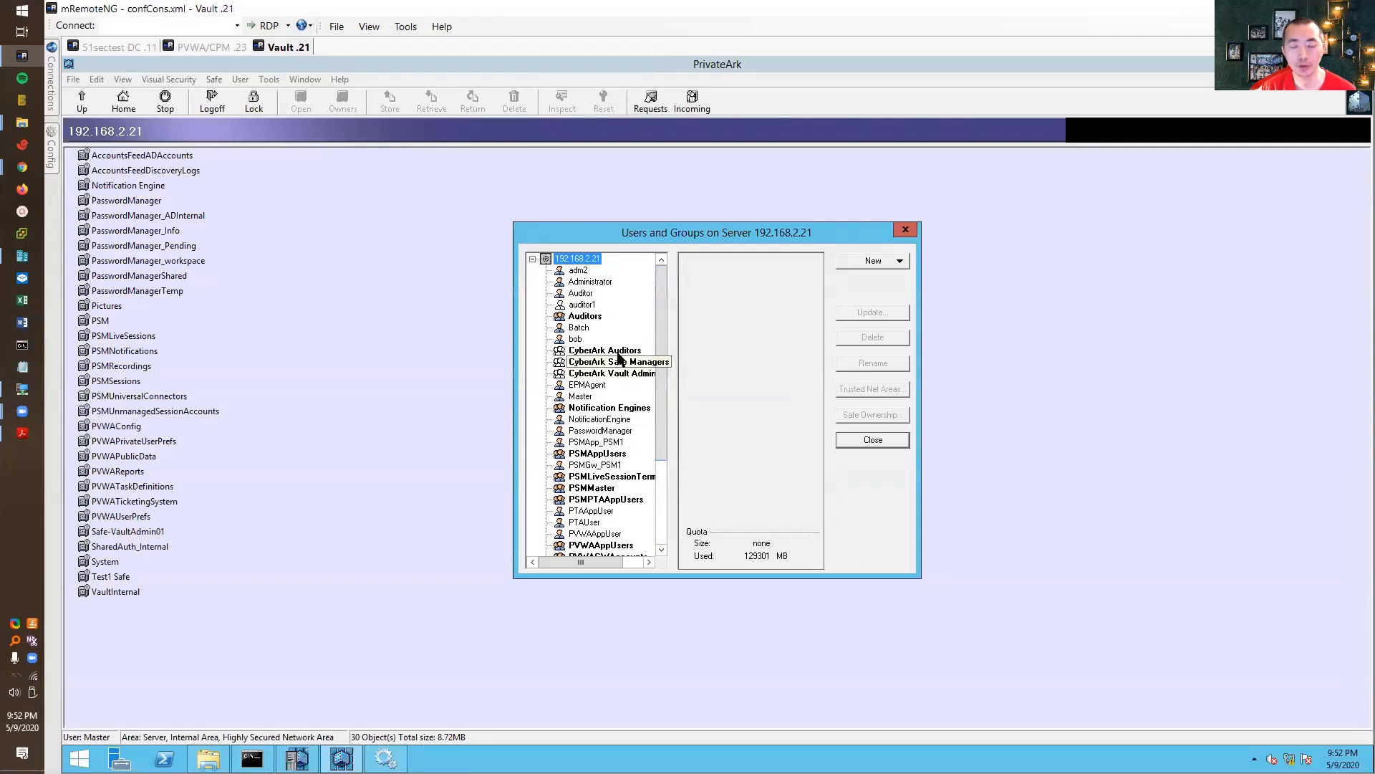
# - Check Administrator's business e-mail on the Business/Internet tab, then close its properties
pyautogui.doubleClick(590, 283)
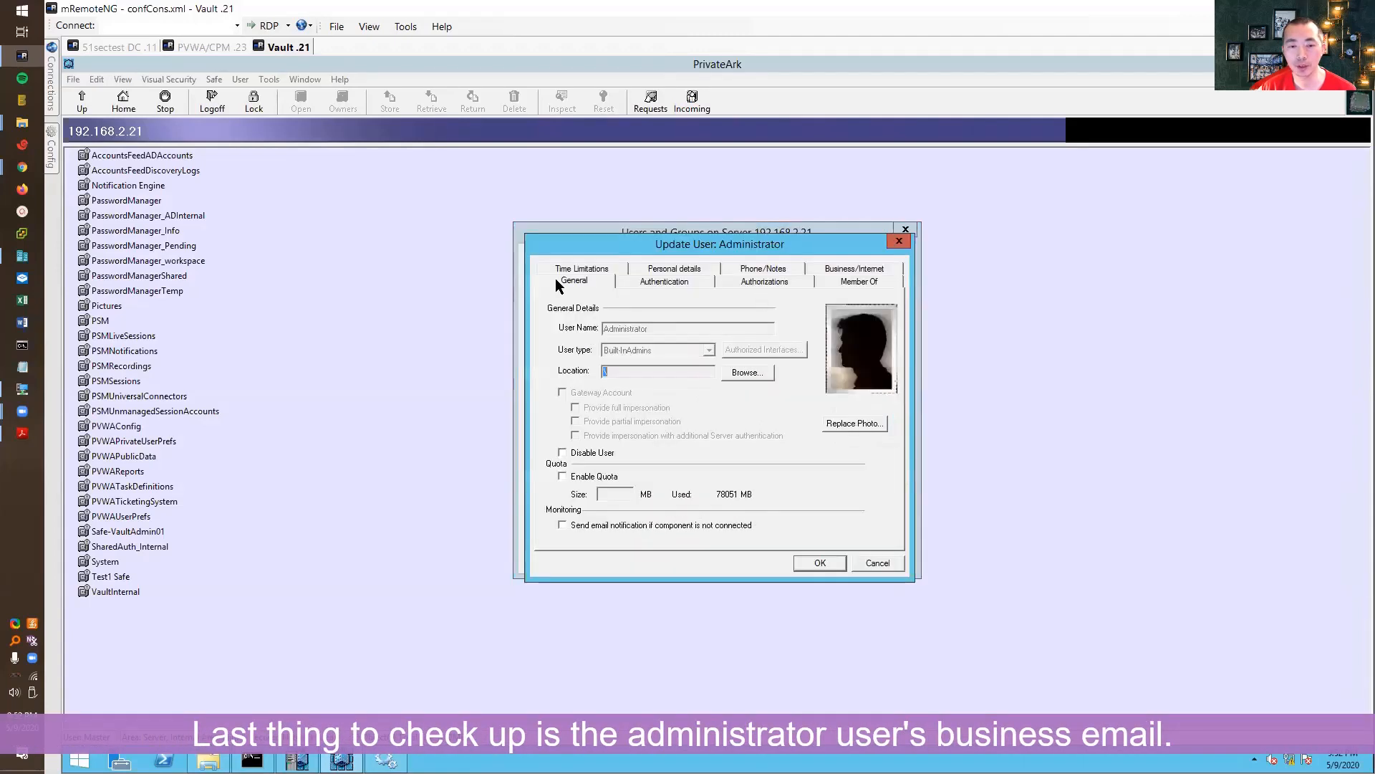
pyautogui.click(854, 283)
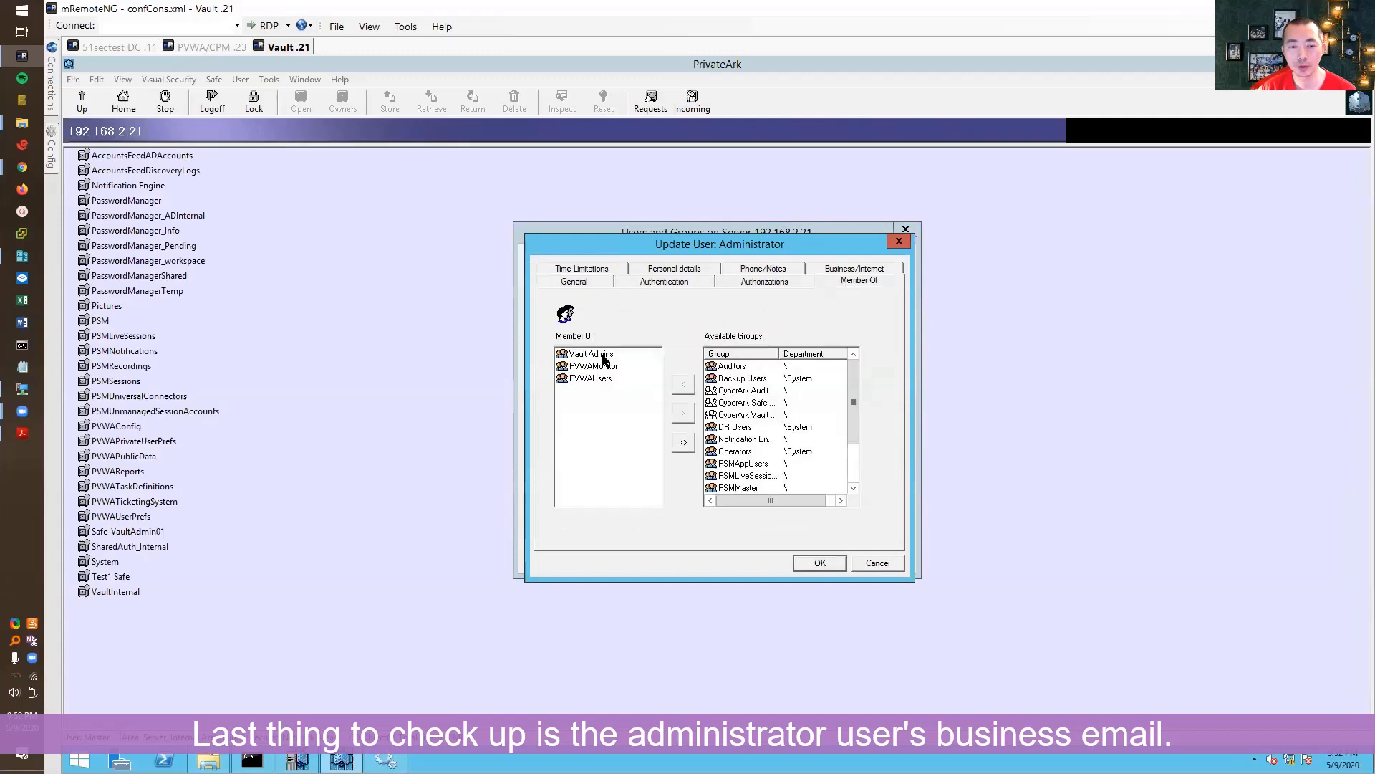
pyautogui.click(841, 271)
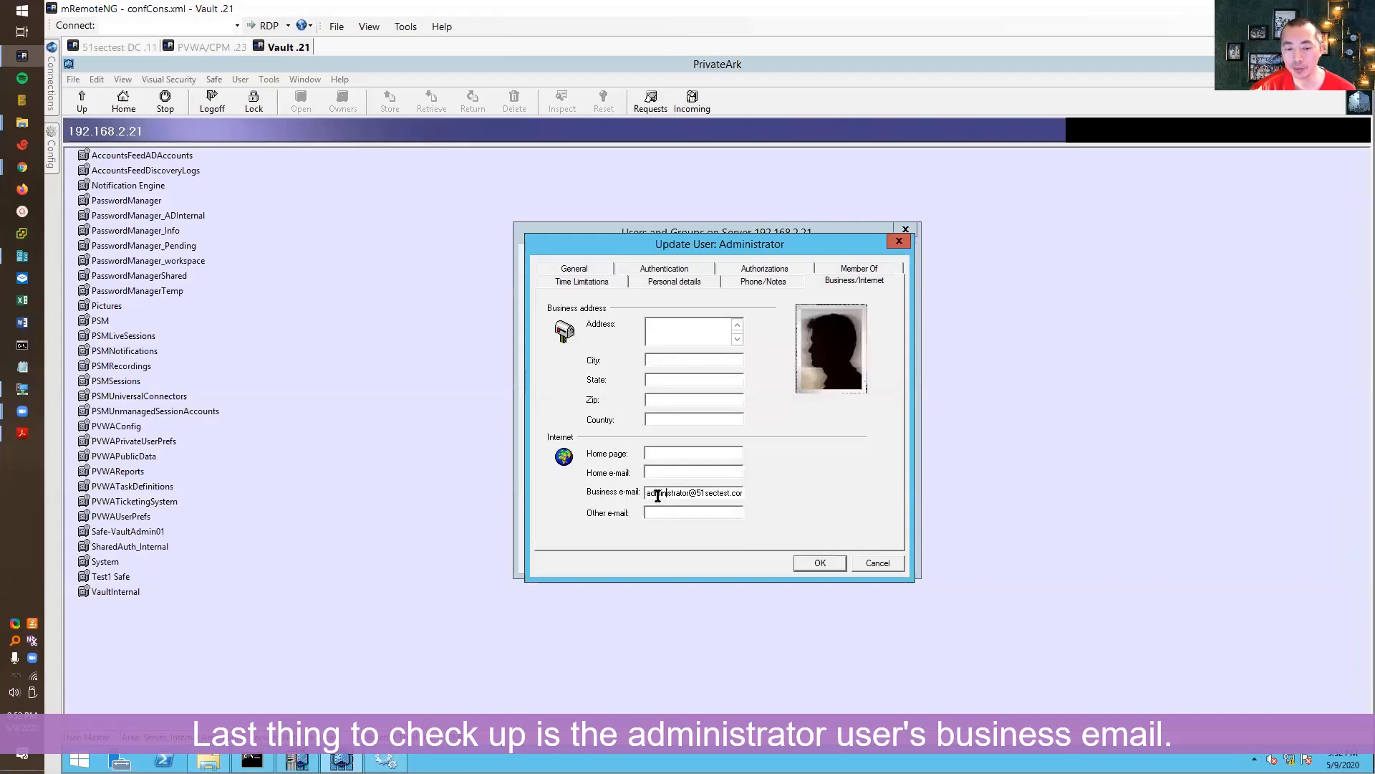
pyautogui.moveTo(657, 494); pyautogui.dragTo(784, 495)
pyautogui.click(717, 495)
pyautogui.click(868, 562)
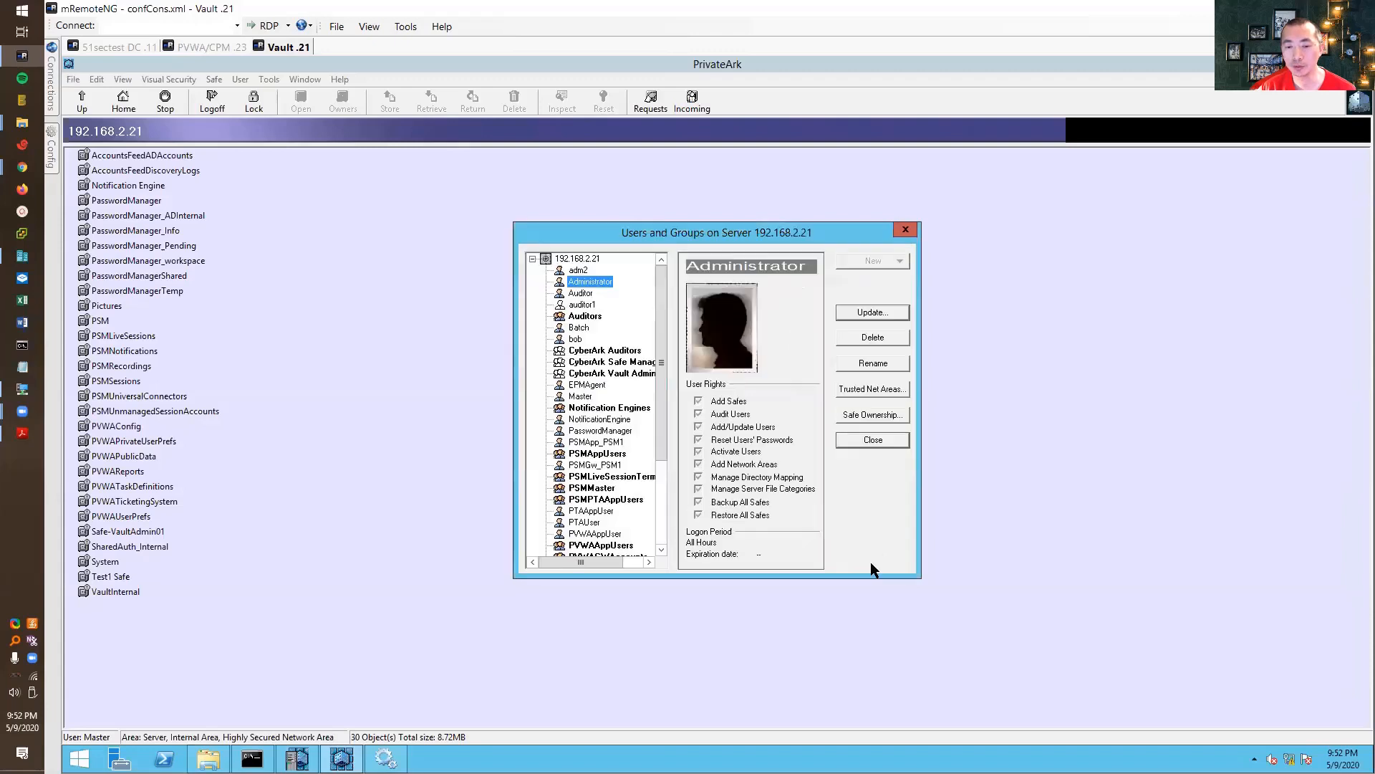
# - Confirm VaultAdmin01's Business/Internet tab has no business e-mail, then return to the 51sectest DC .11 web mail
pyautogui.scroll(-4, 659, 479)
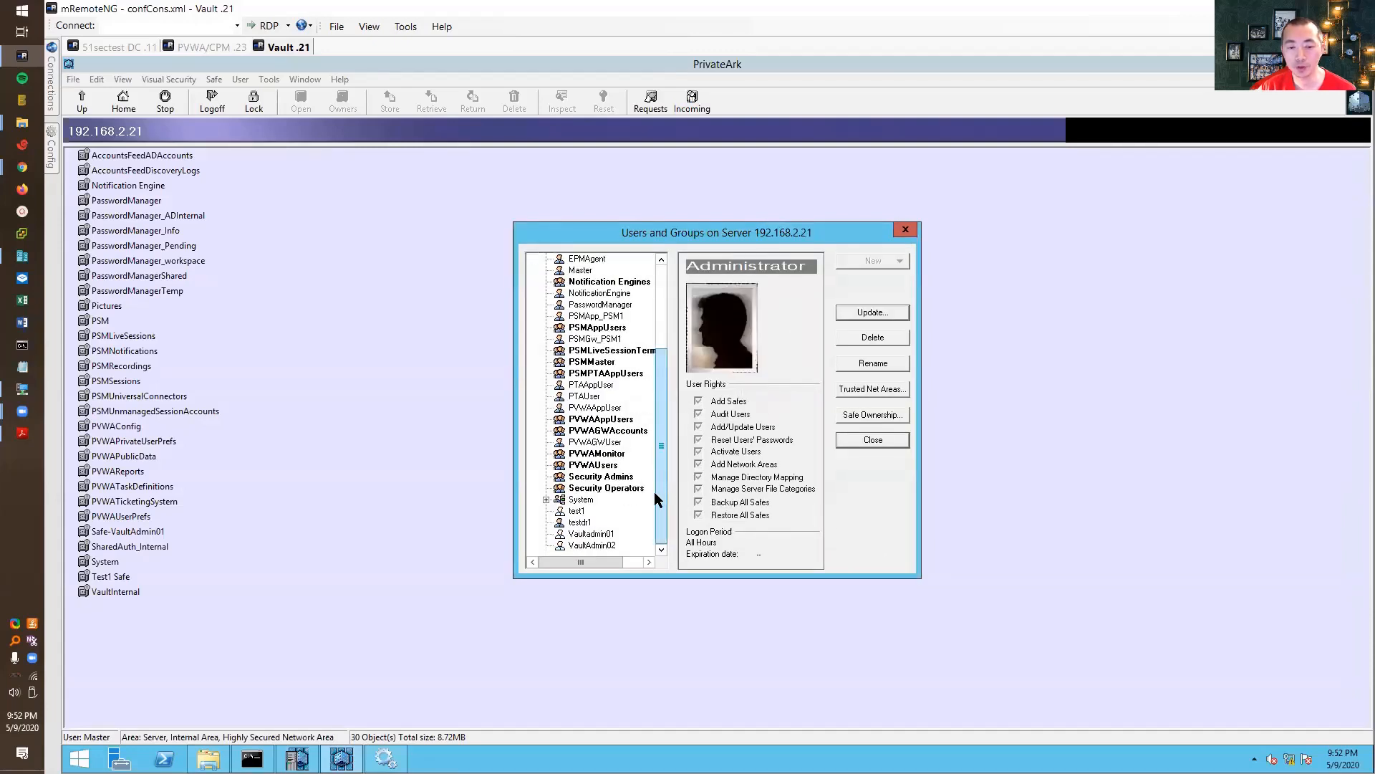
pyautogui.click(592, 534)
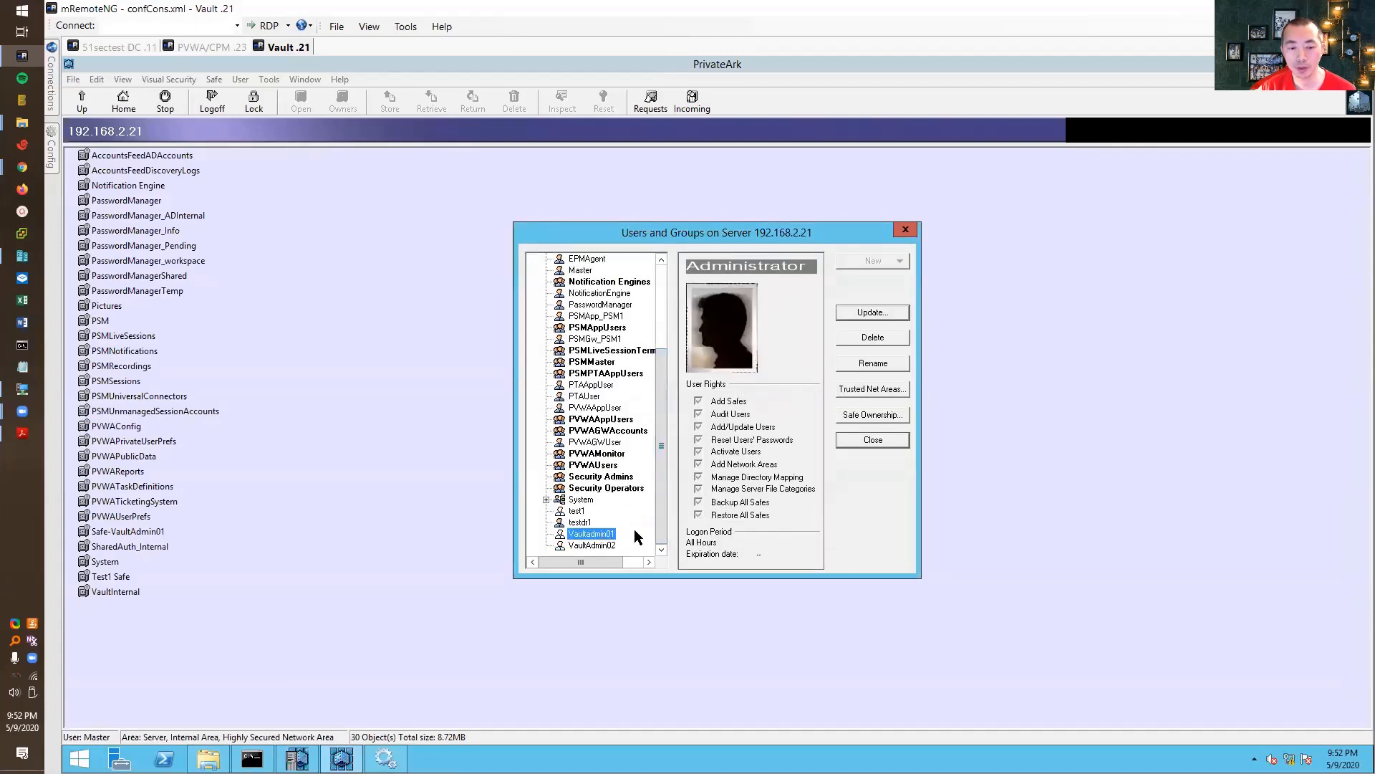
pyautogui.click(853, 315)
pyautogui.click(833, 270)
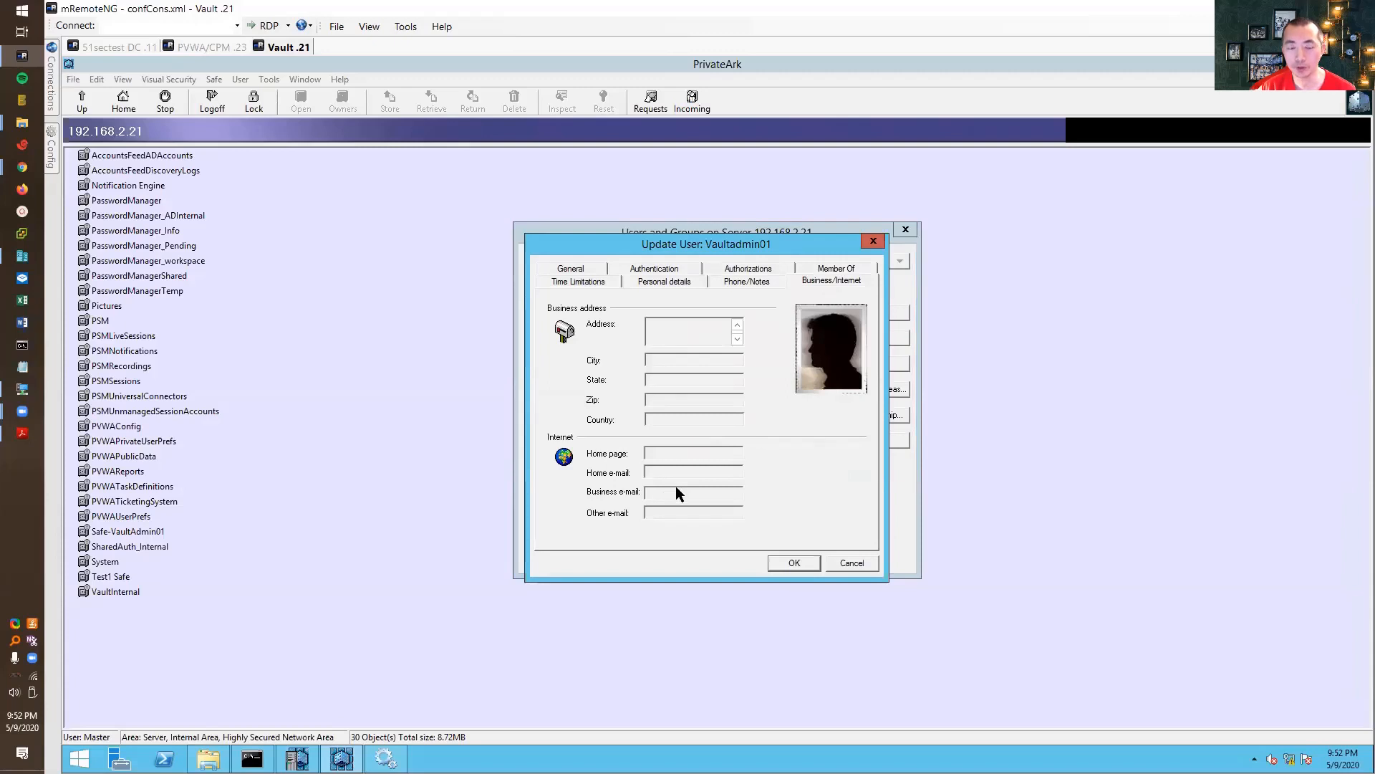
pyautogui.click(861, 561)
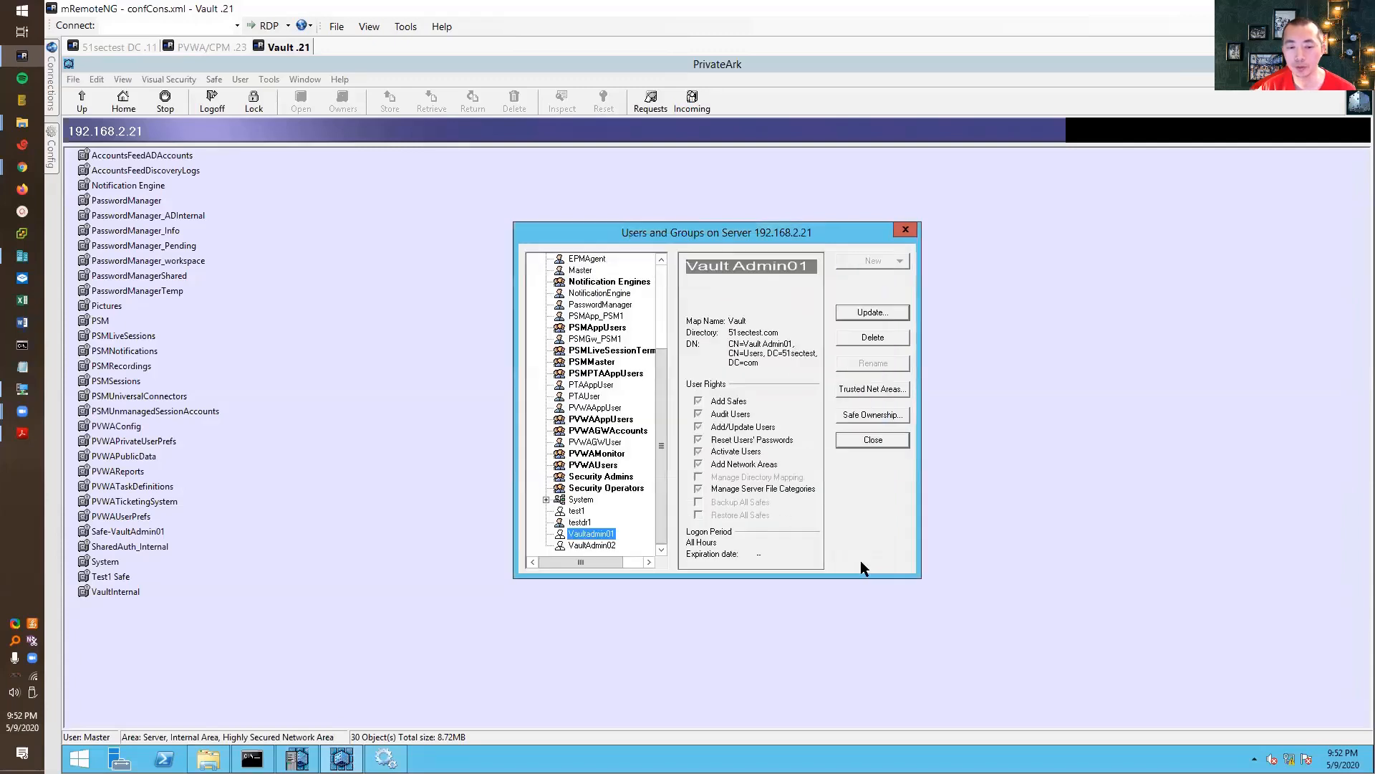
pyautogui.click(118, 49)
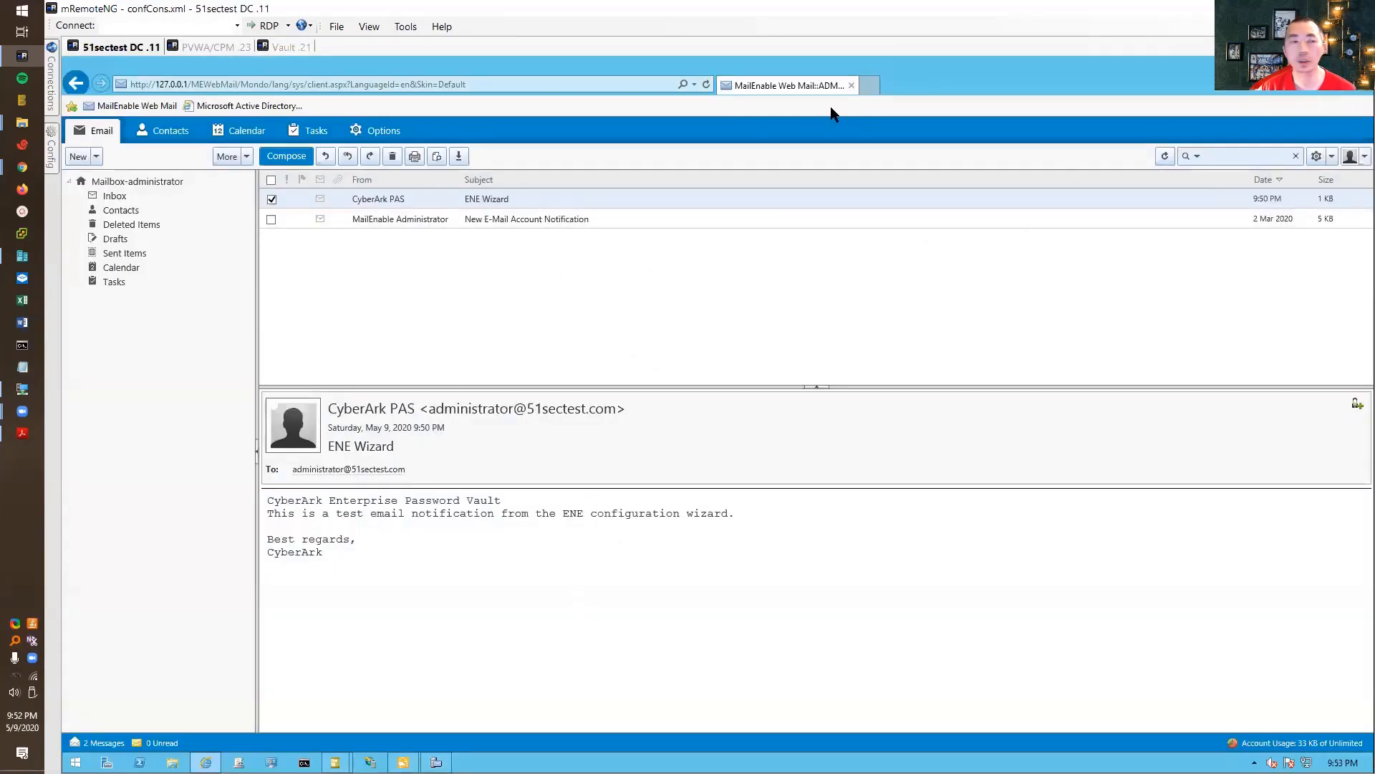
pyautogui.click(1350, 156)
# - Leave the administrator mailbox, sign in as vaultadmin01 and view its inbox, then return to PVWA
pyautogui.click(1334, 259)
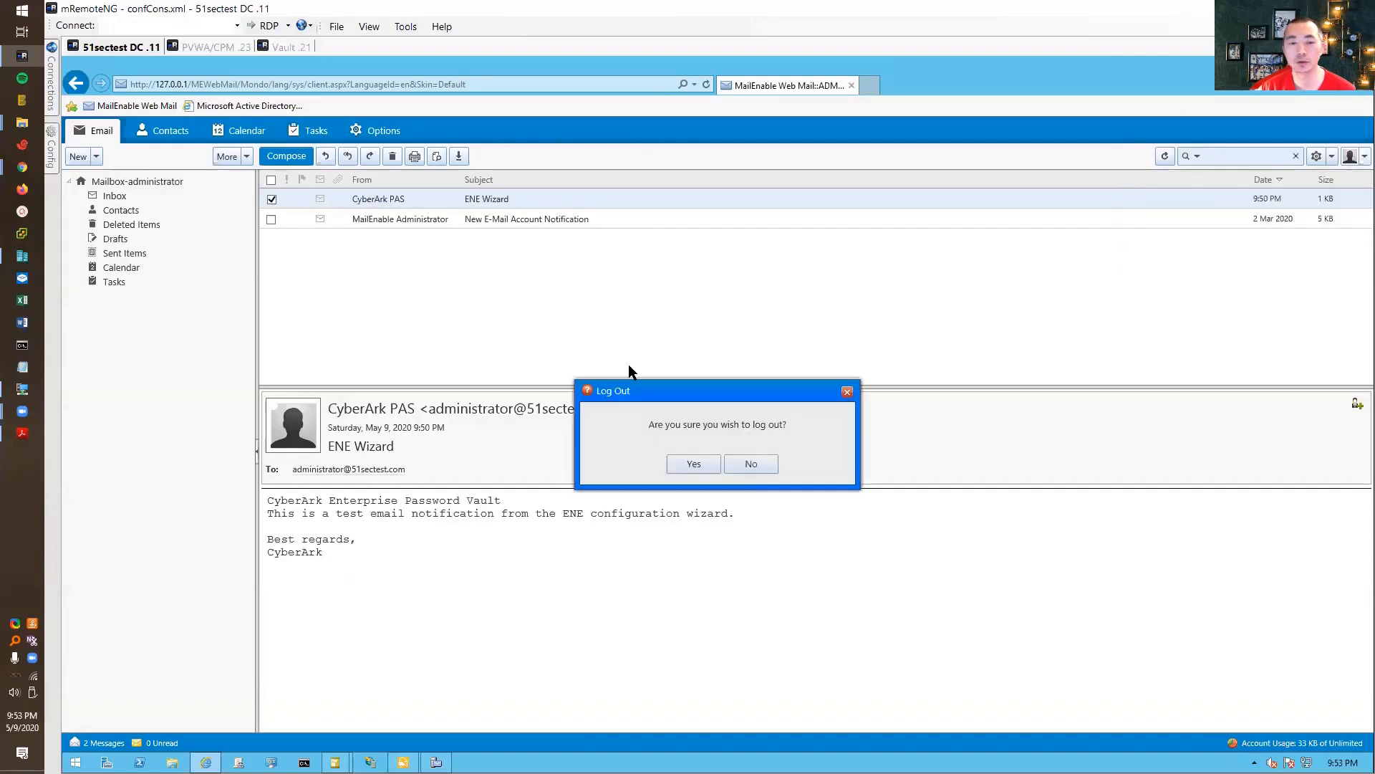
pyautogui.click(688, 465)
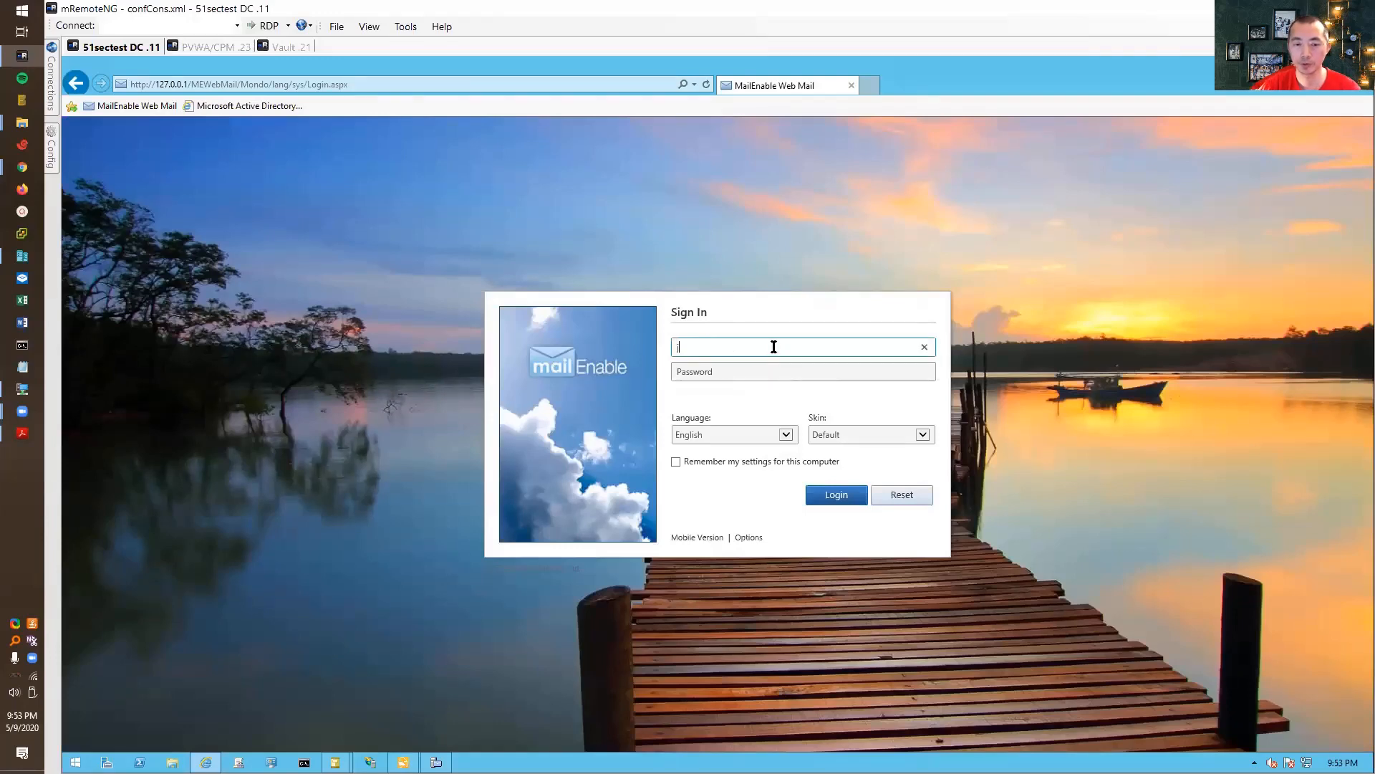
pyautogui.write('vaultad')
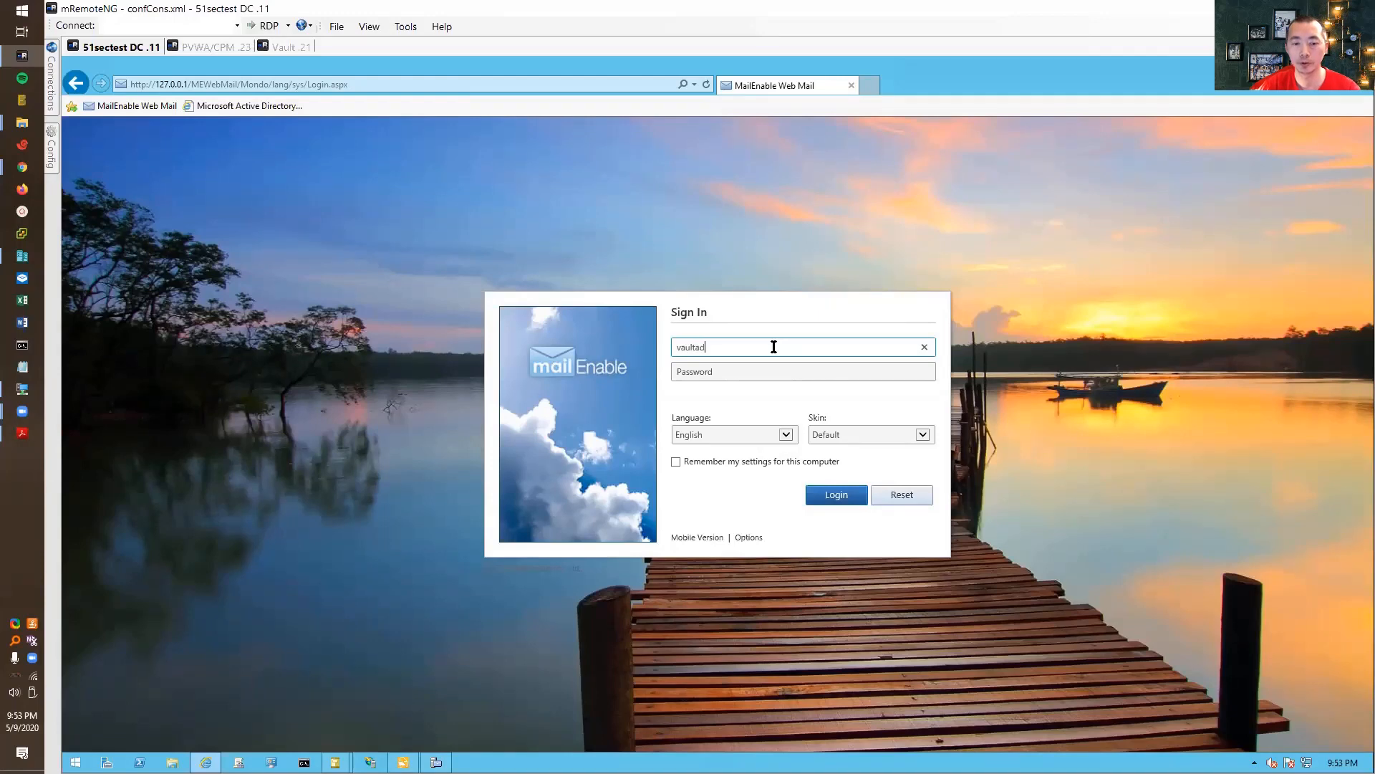
pyautogui.write('min01')
pyautogui.press('Tab')
pyautogui.write('******')
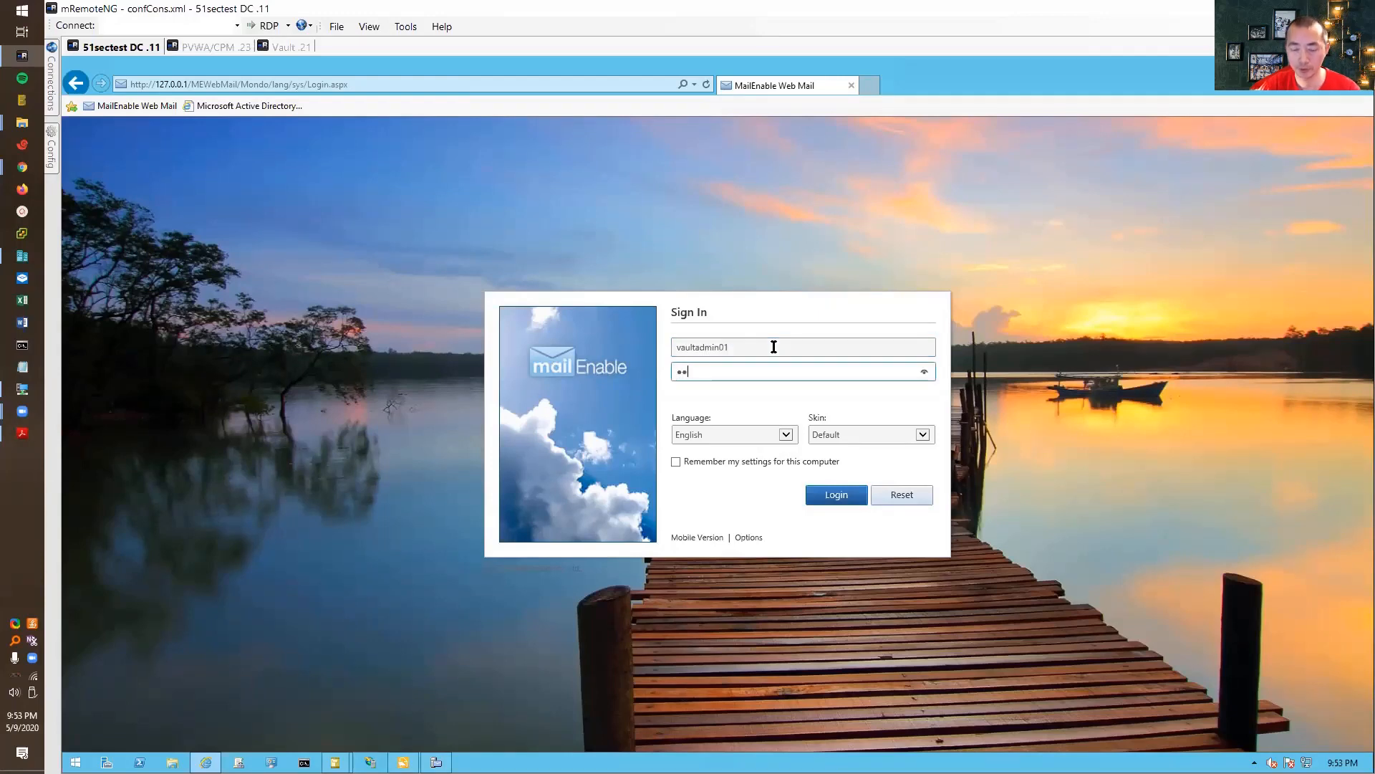
pyautogui.press('Return')
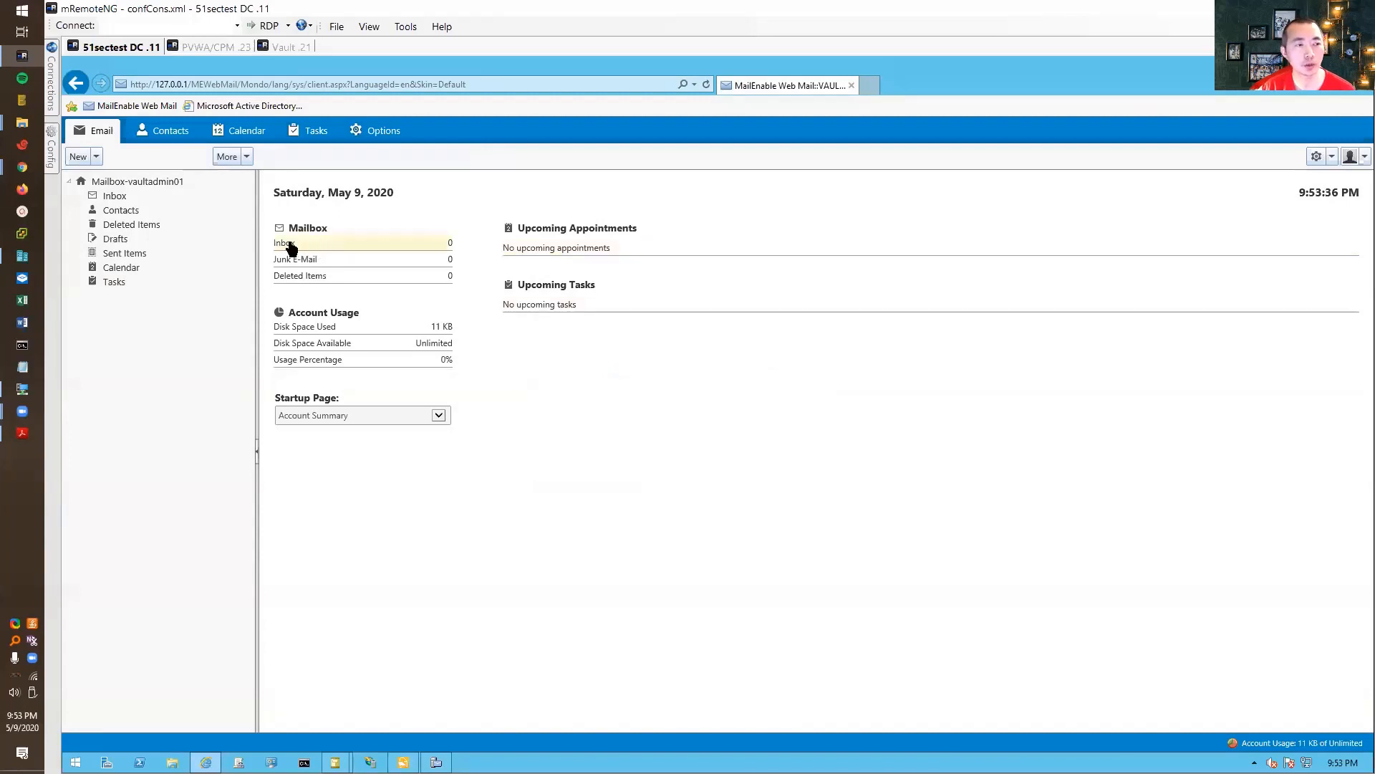
pyautogui.click(290, 247)
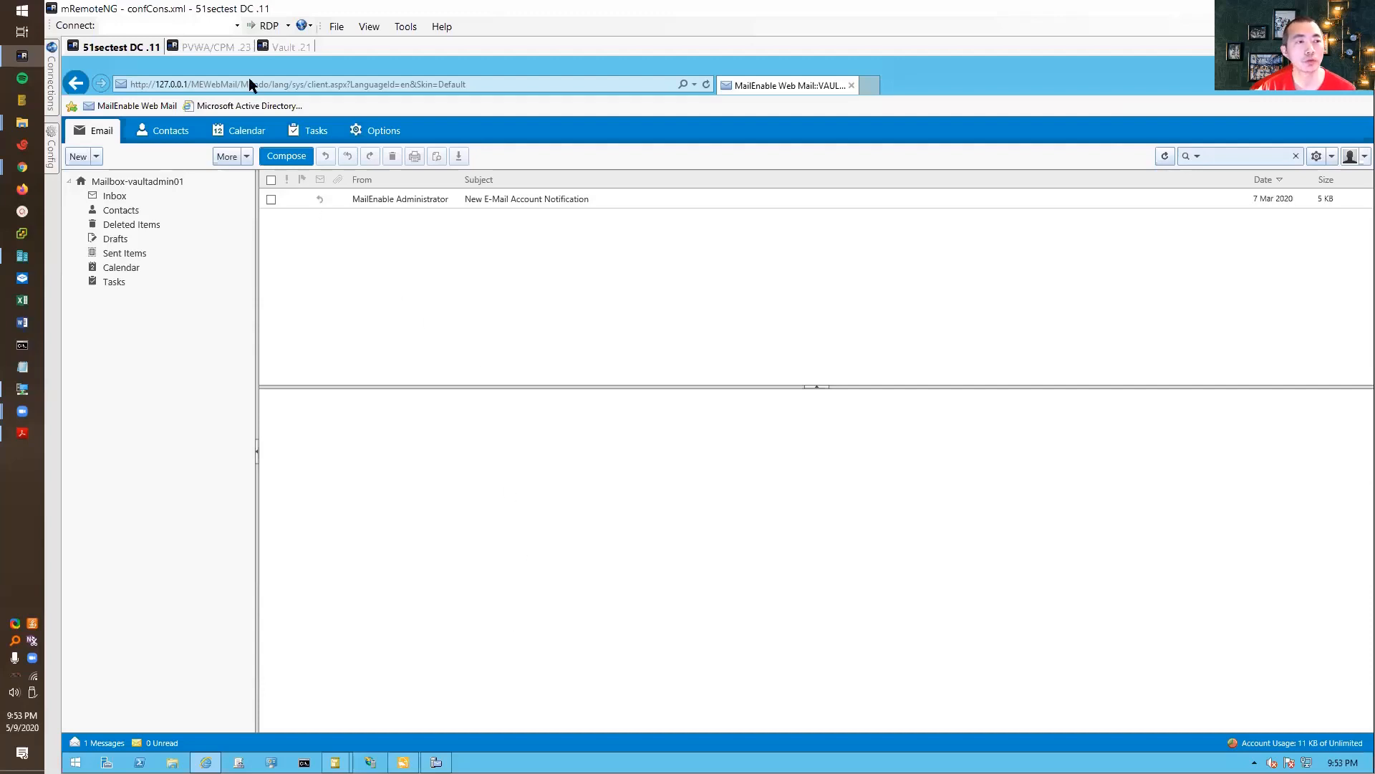
pyautogui.click(230, 52)
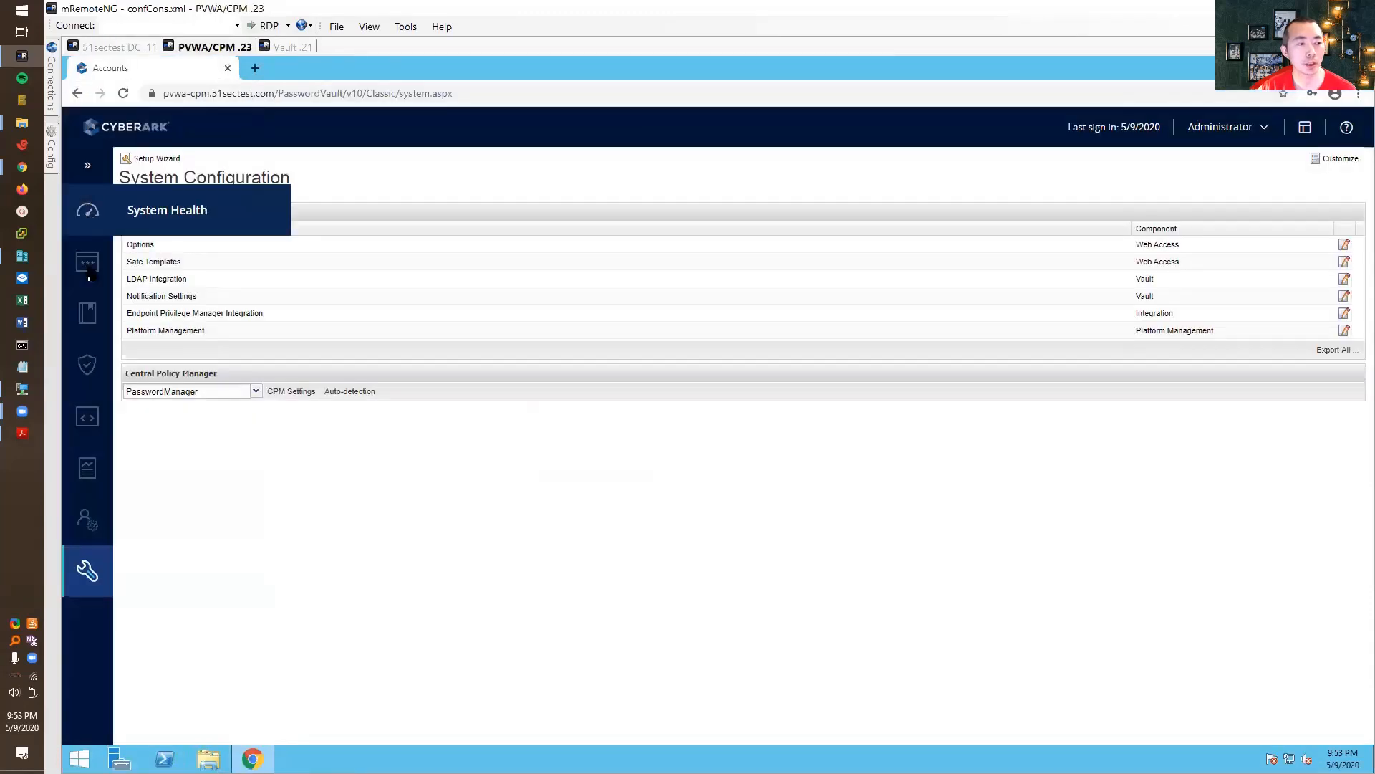
# - Verify the Master Policy's dual control approval rule is Active with 1 confirmer, then sign Administrator out
pyautogui.moveTo(91, 272)
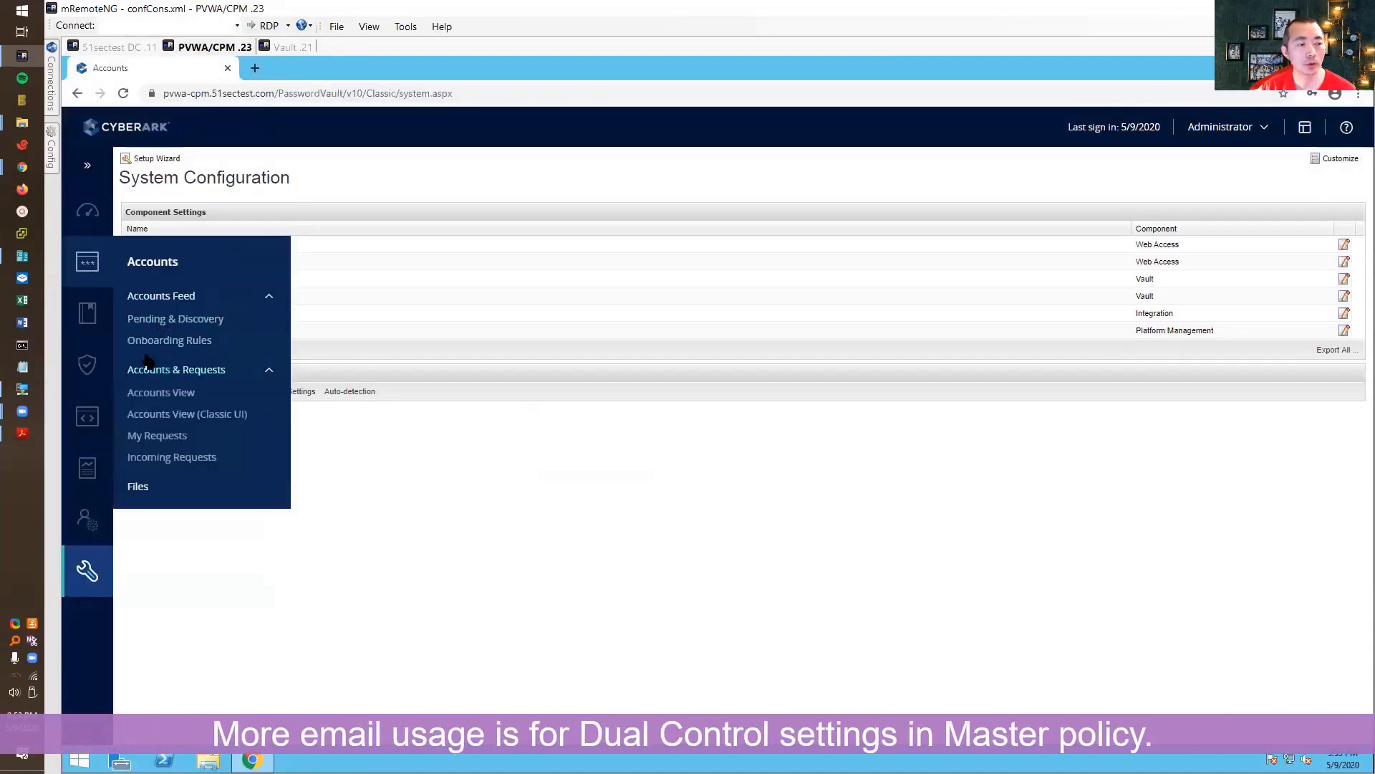
pyautogui.click(87, 313)
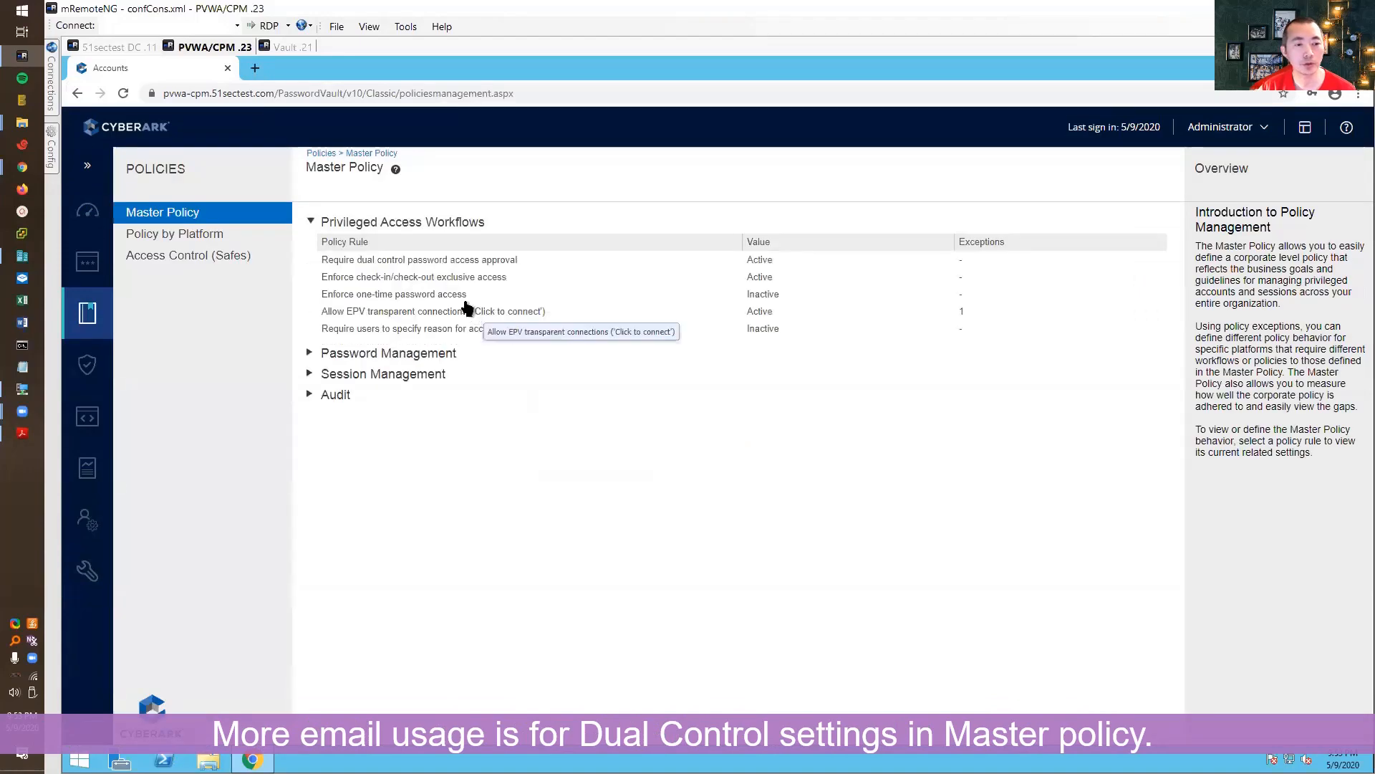
pyautogui.click(367, 262)
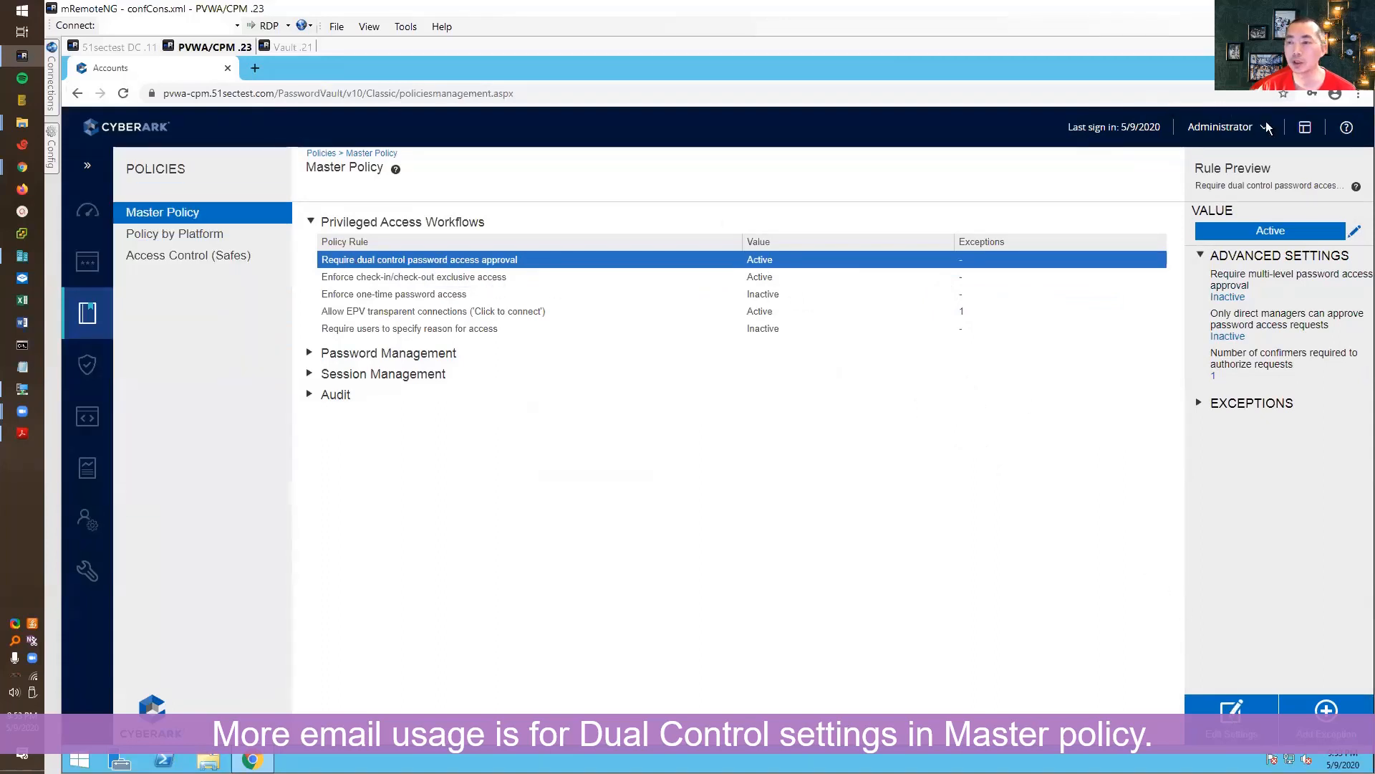
pyautogui.click(1245, 136)
pyautogui.click(1154, 373)
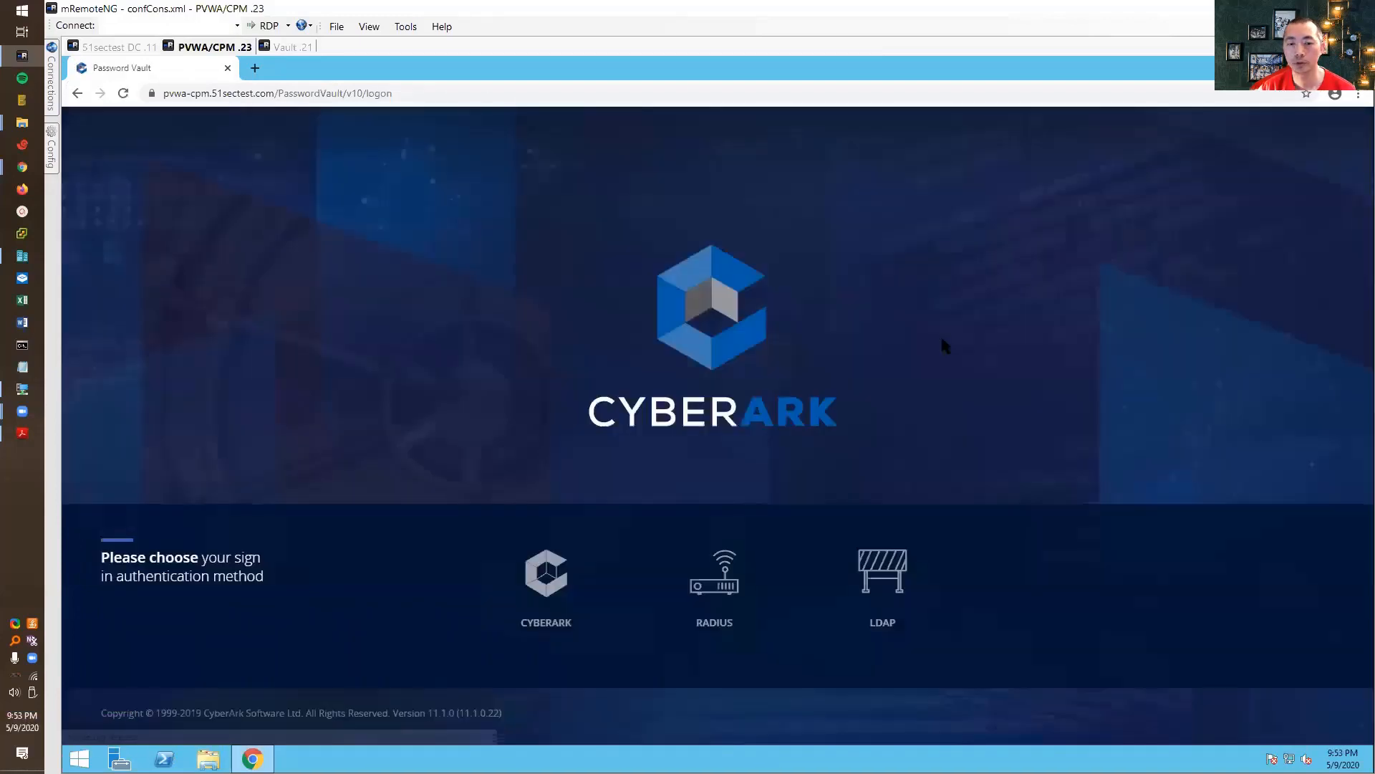
# - Sign in to PVWA through LDAP as test1
pyautogui.click(882, 566)
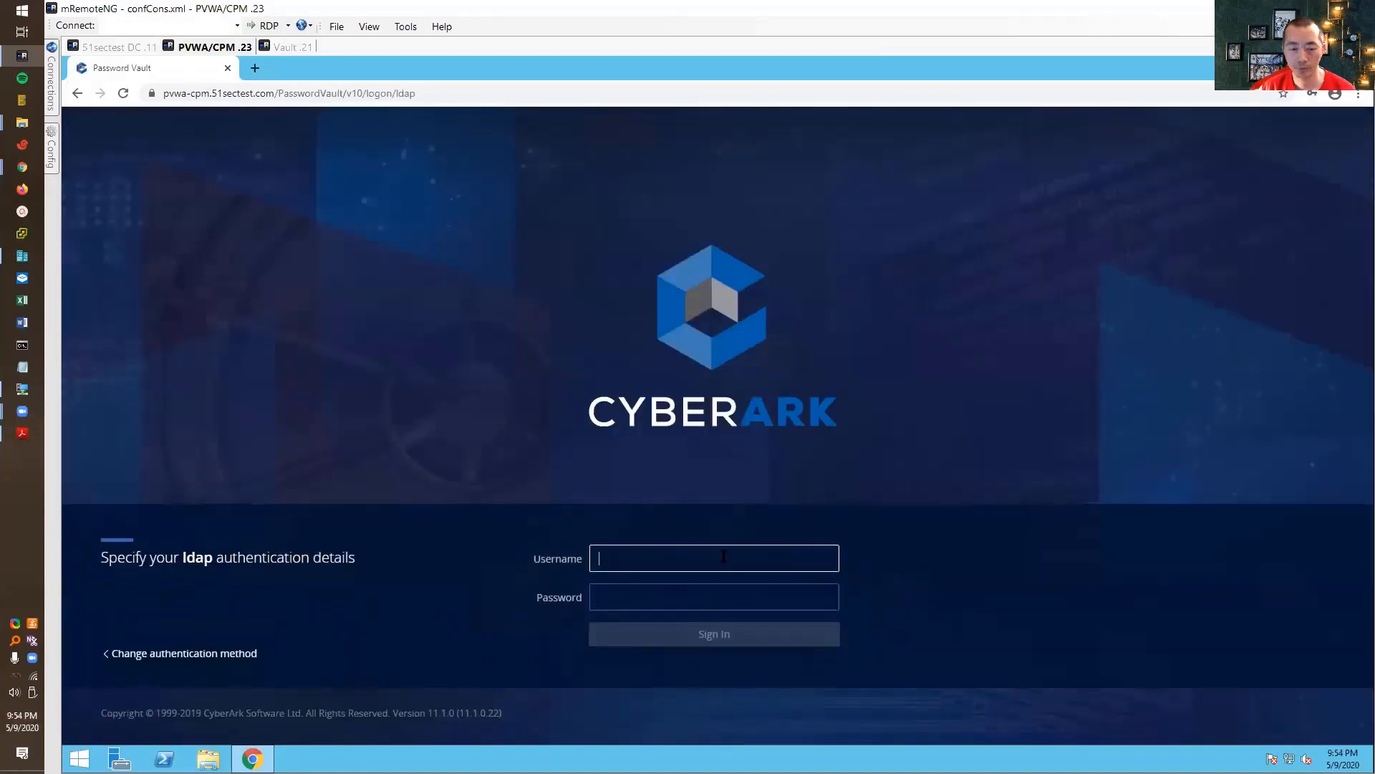
pyautogui.write('test')
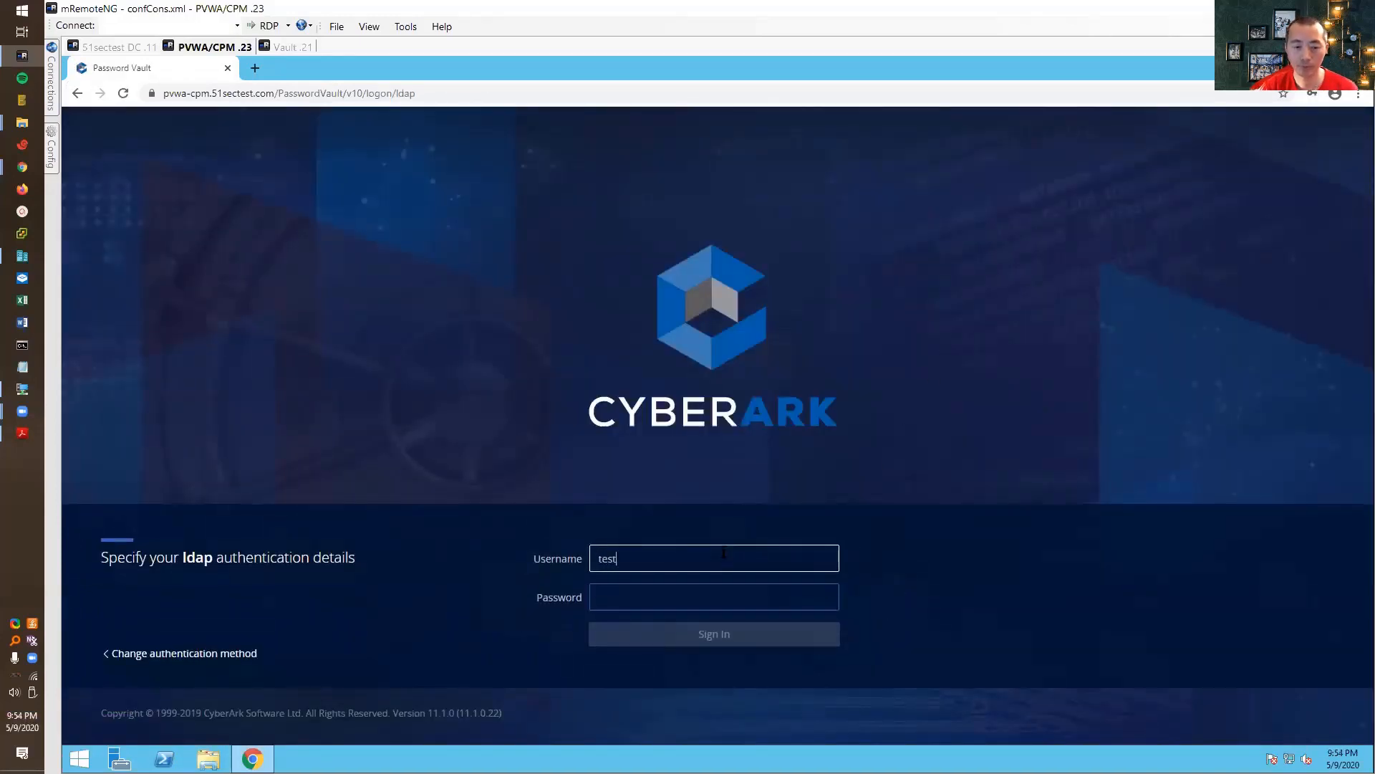
pyautogui.write('1')
pyautogui.press('Tab')
pyautogui.write('Cyberark1')
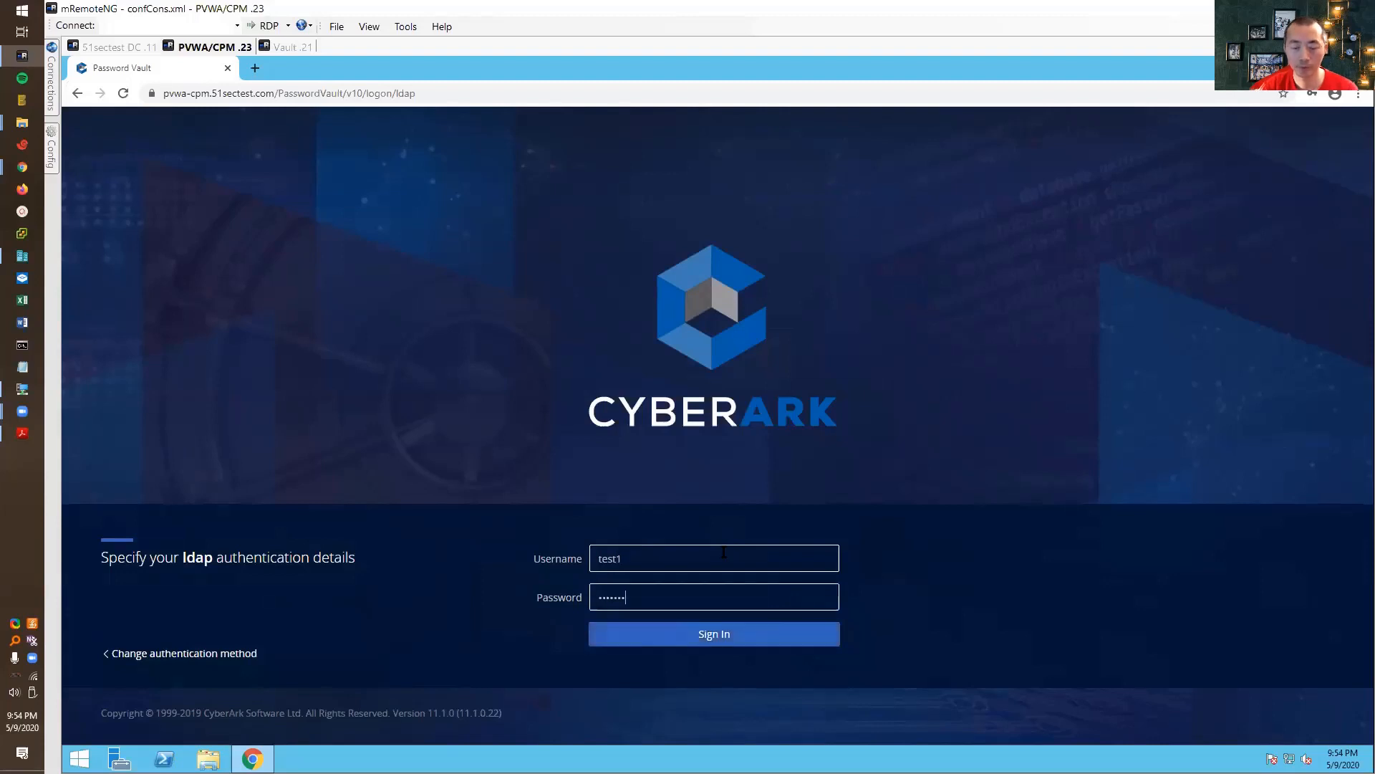
pyautogui.press('Return')
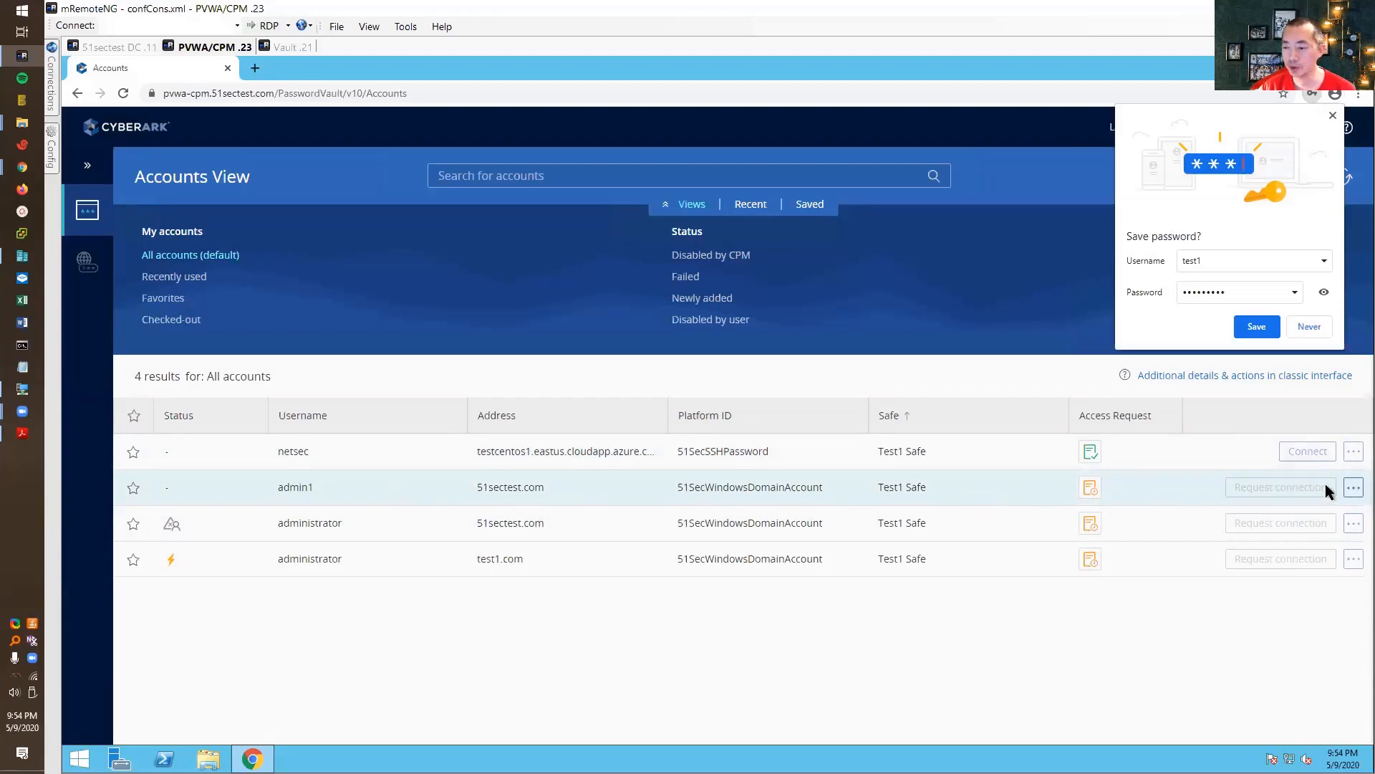
# - View the admin1 account details, decline saving the password, and sign test1 out
pyautogui.click(1354, 487)
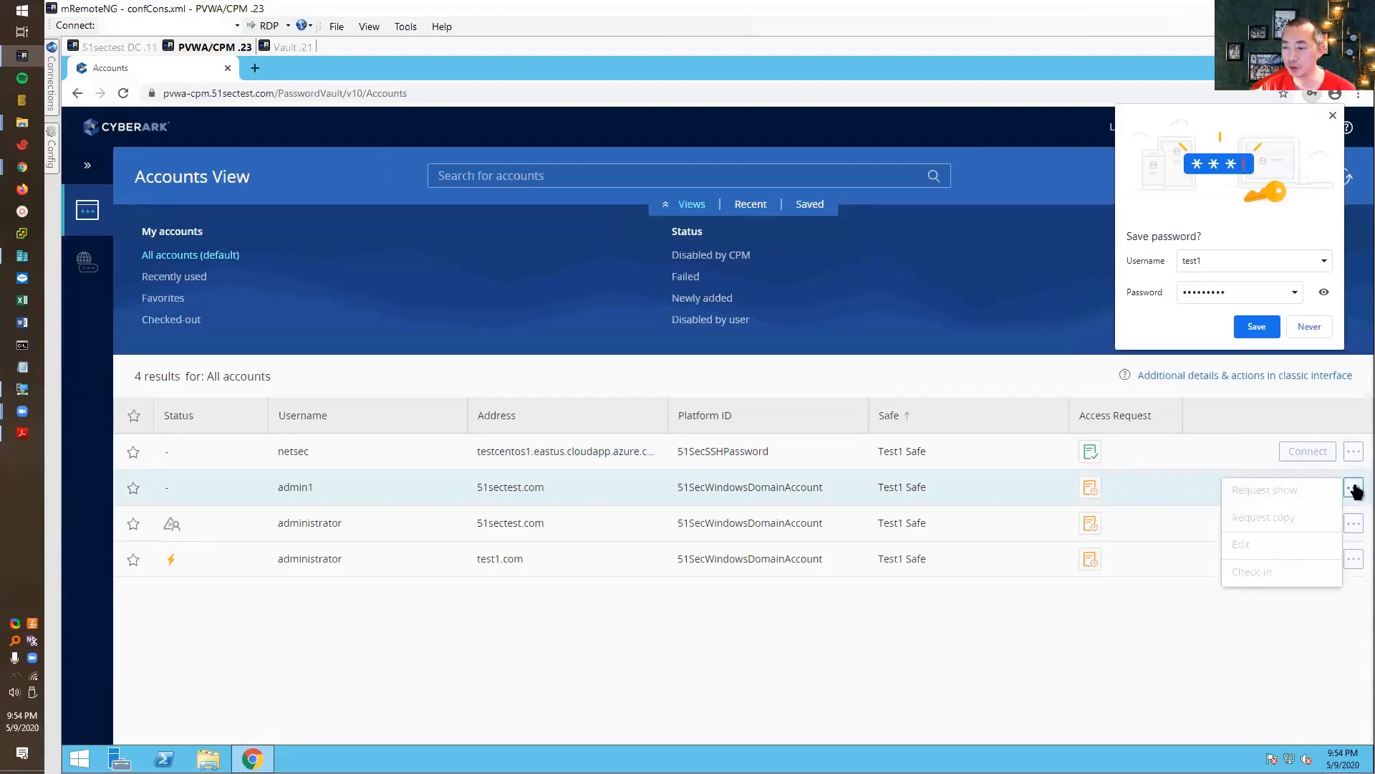
pyautogui.click(1145, 497)
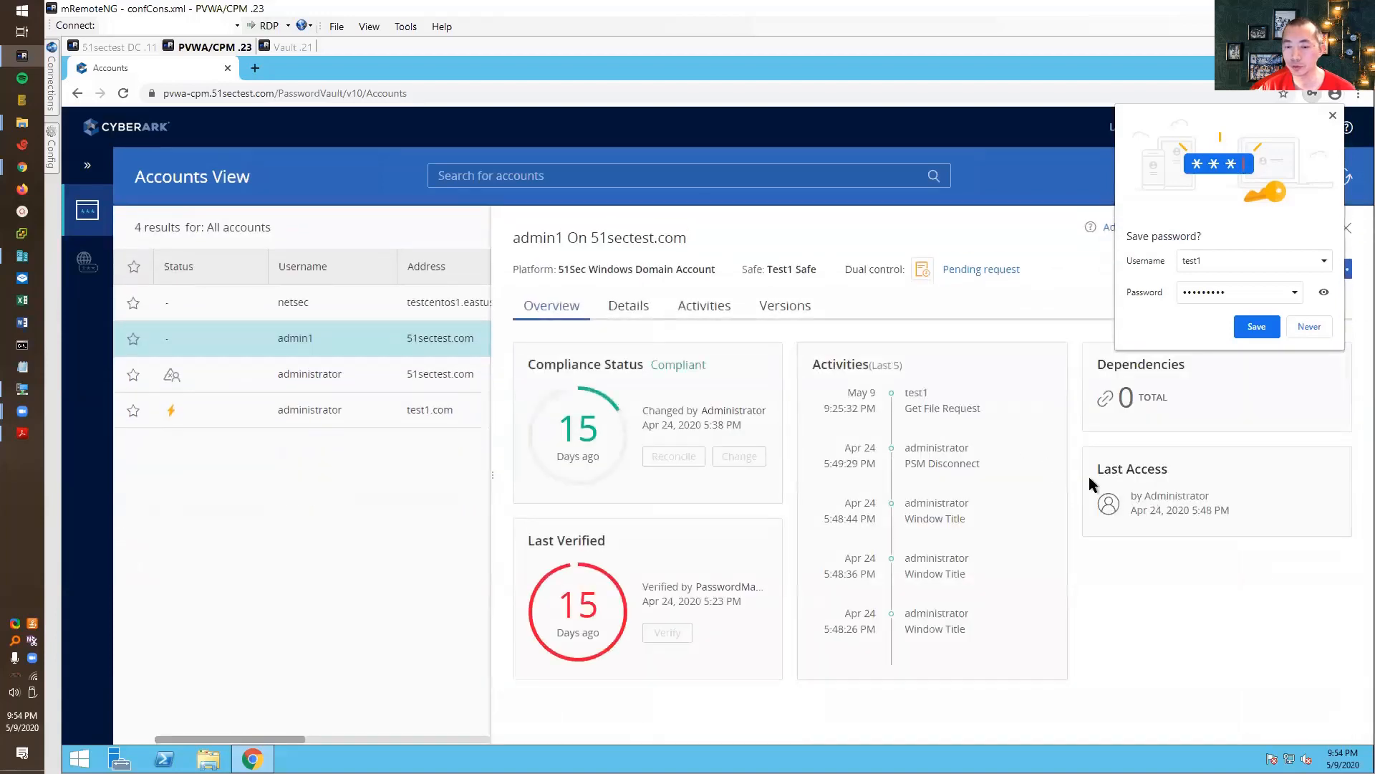
pyautogui.click(1296, 326)
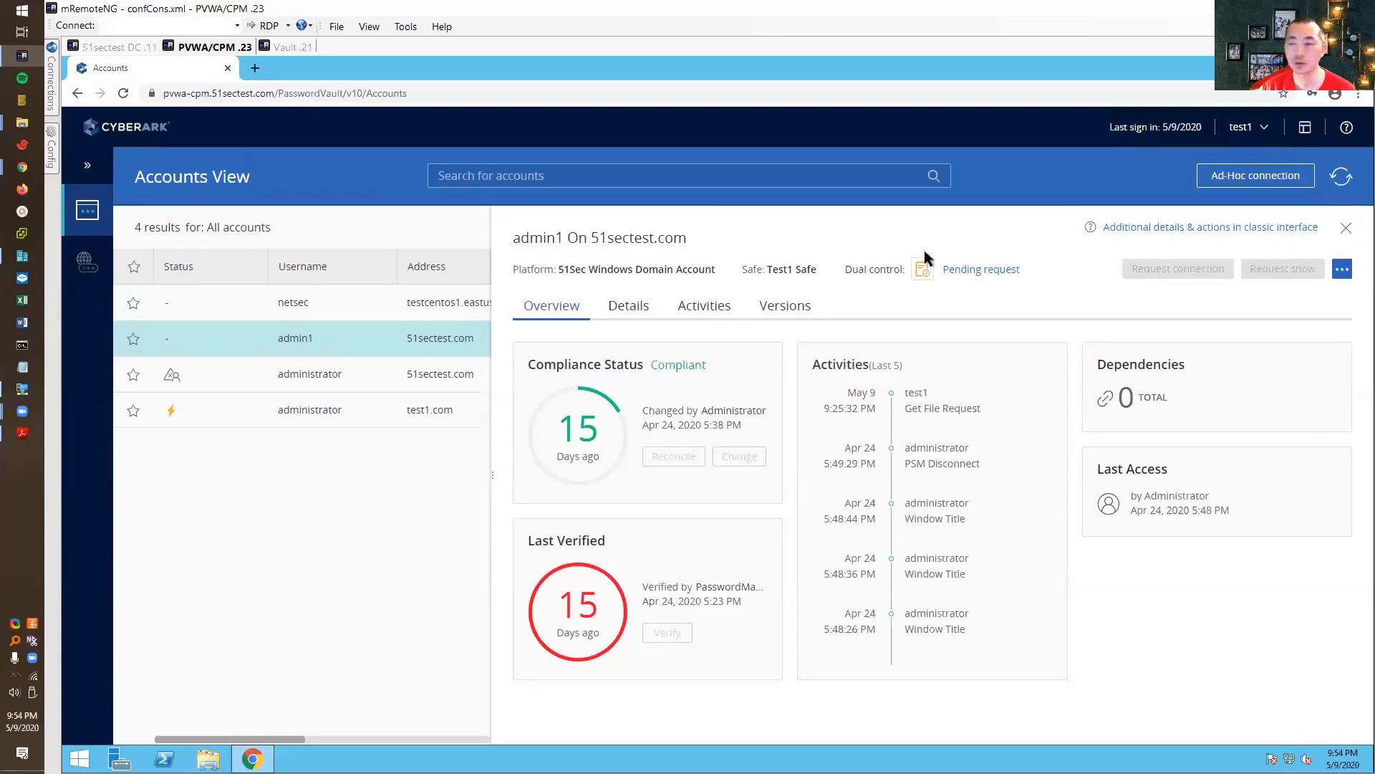
pyautogui.click(87, 170)
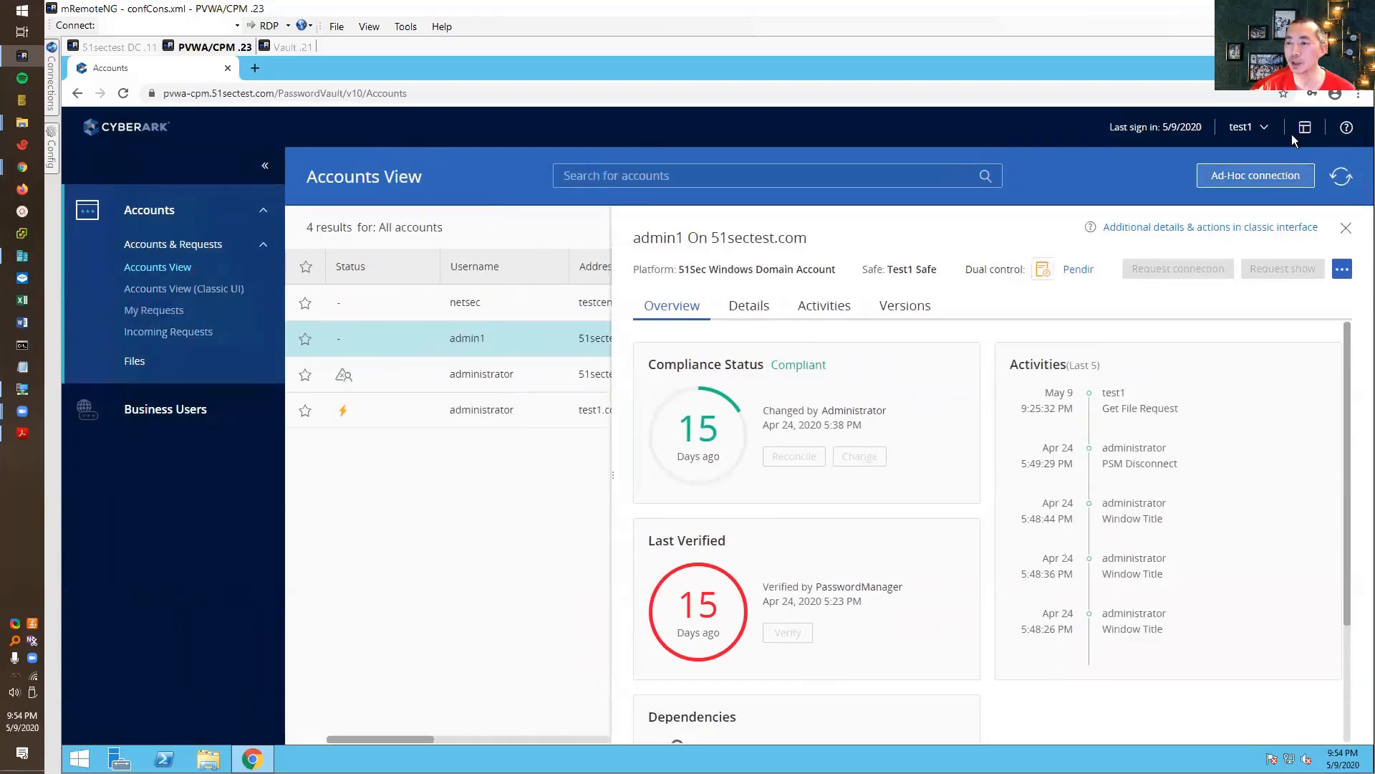
pyautogui.click(1245, 126)
pyautogui.click(1132, 374)
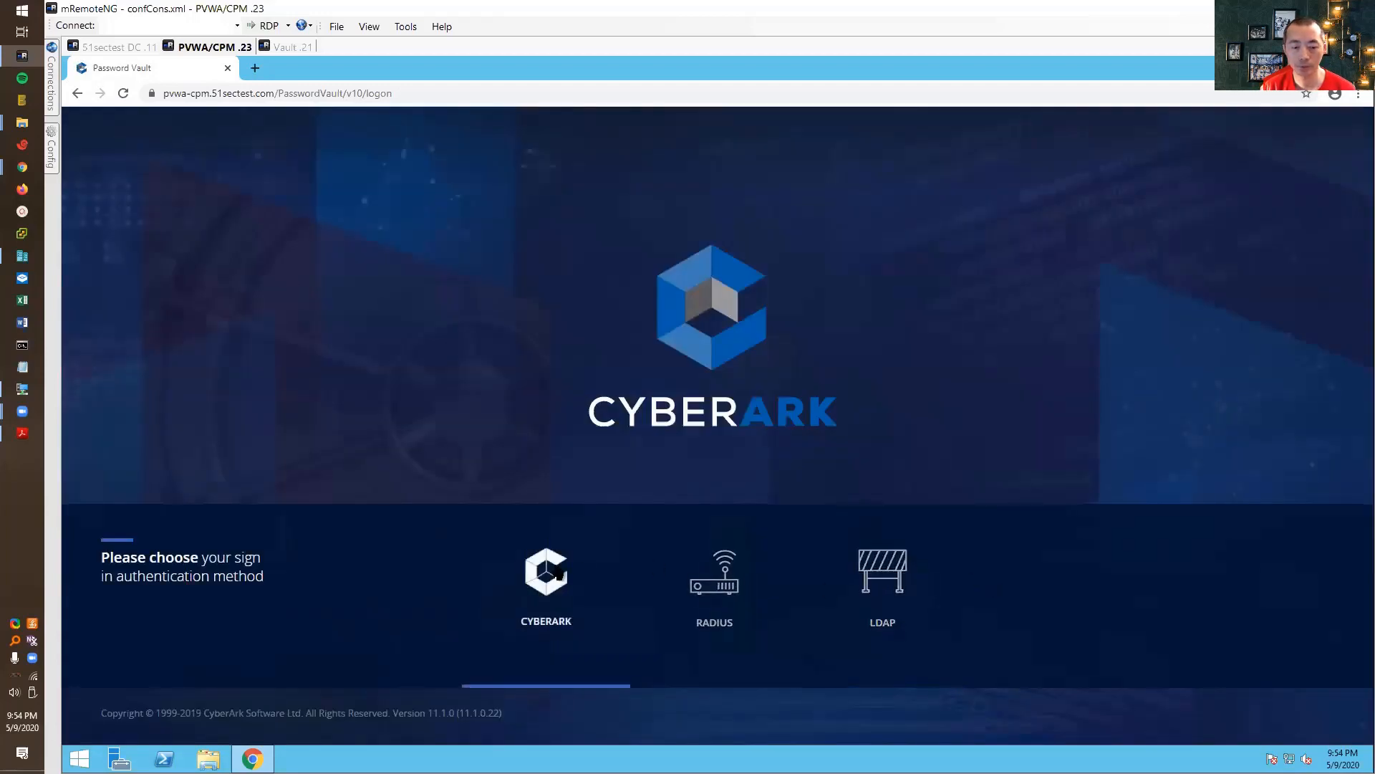
# - Sign in through LDAP as the vault administrator user
pyautogui.click(905, 573)
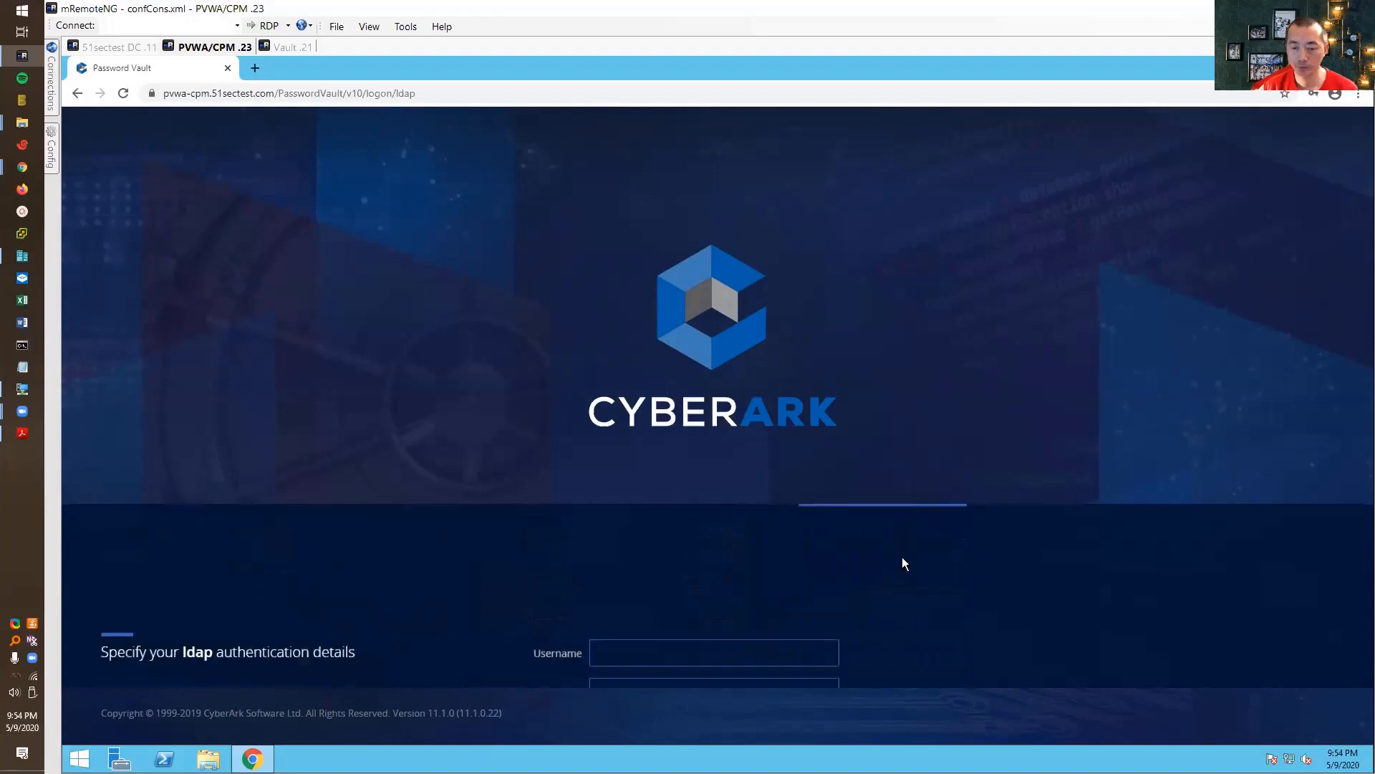
pyautogui.write('vaultadmin01')
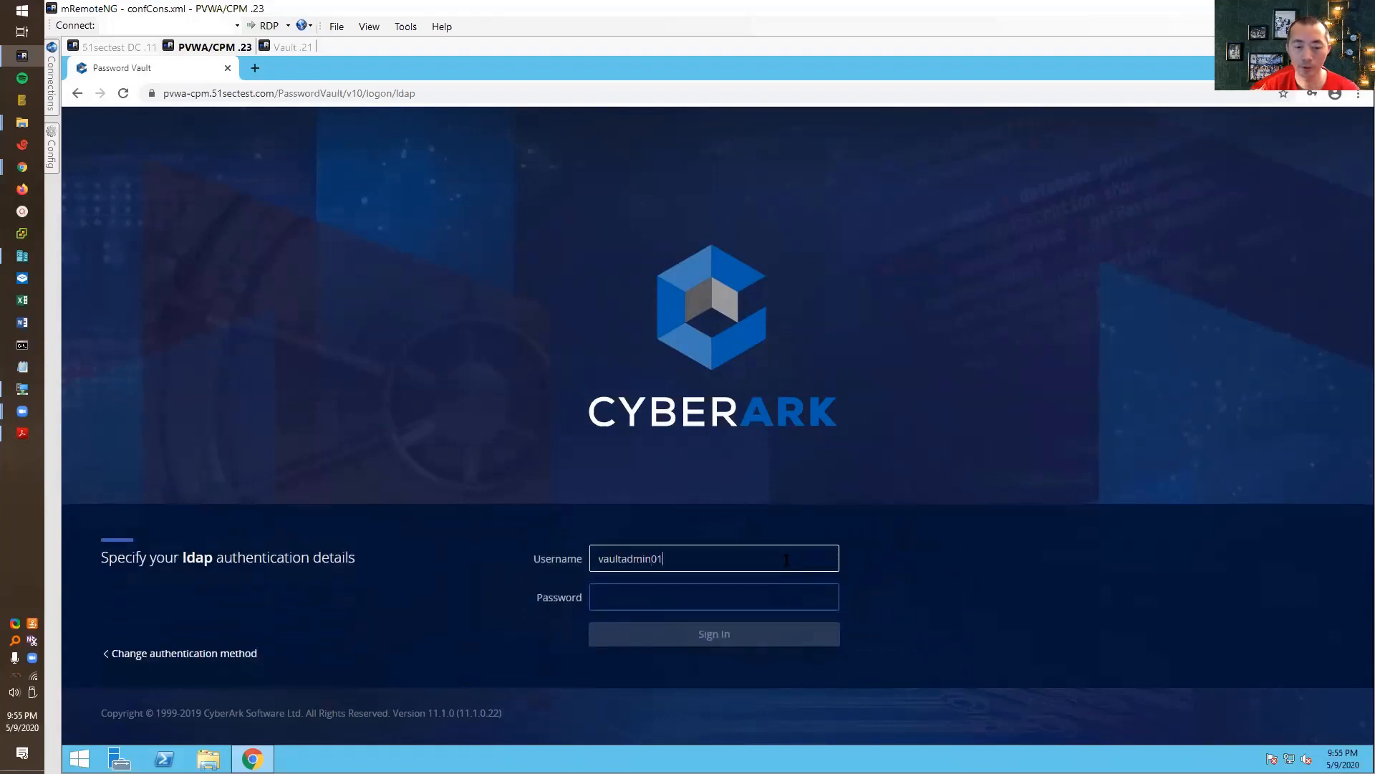
pyautogui.press('Tab')
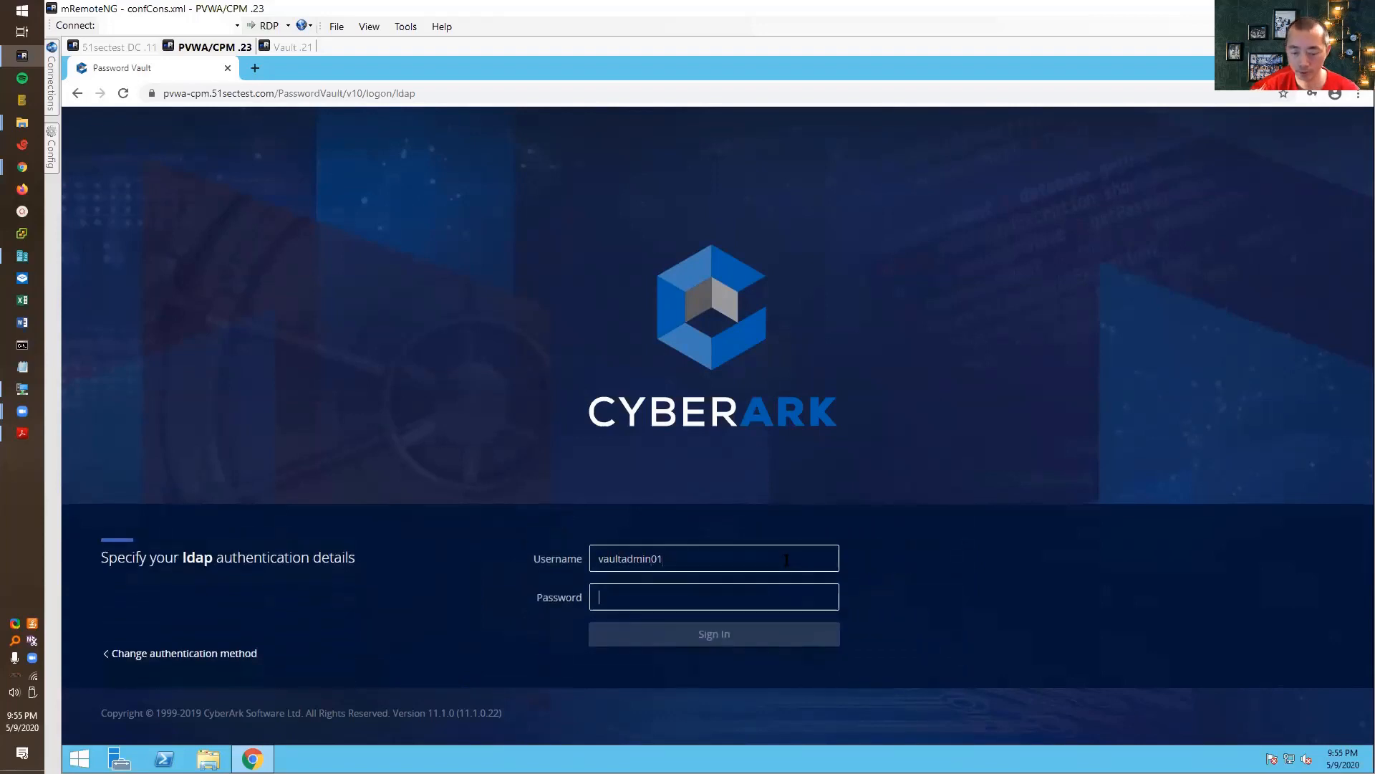
pyautogui.write('*********')
pyautogui.press('Return')
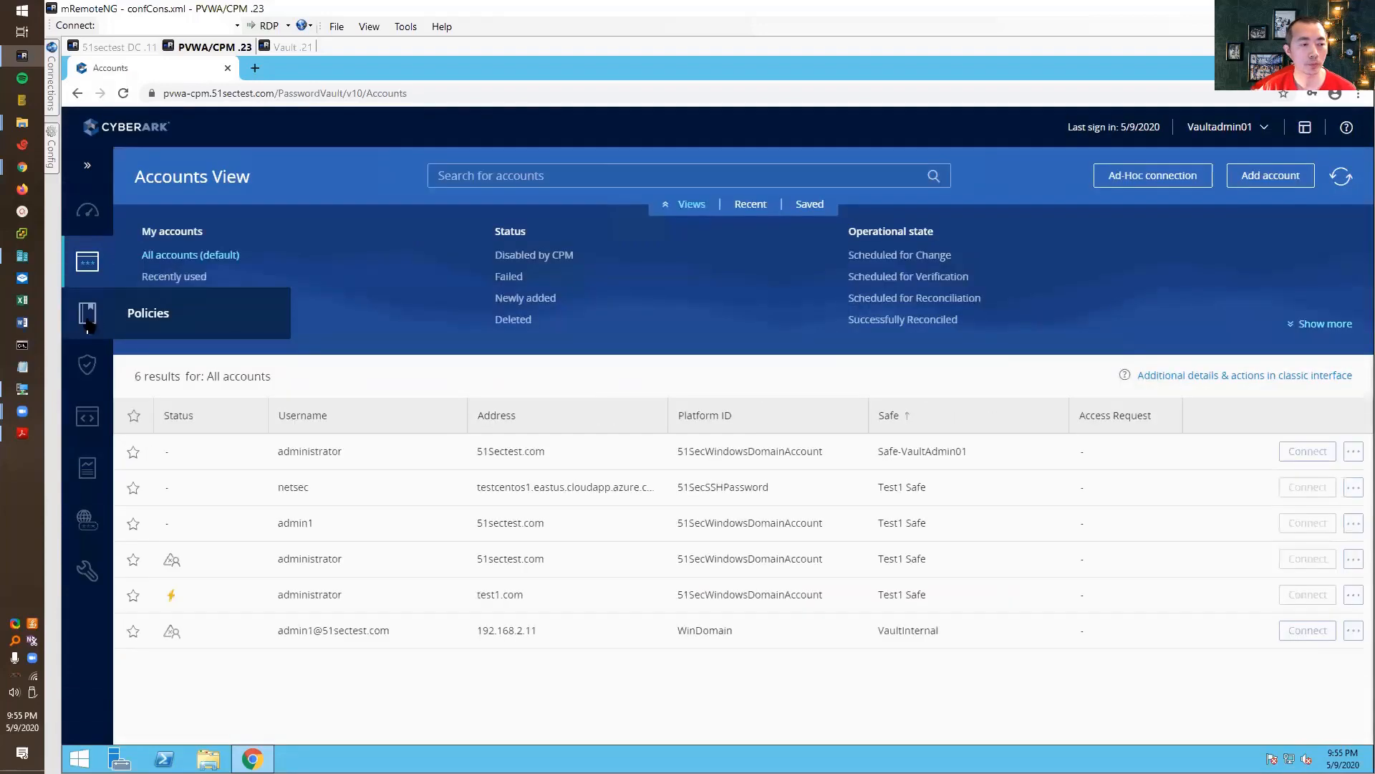
# - Reject each of the three pending admin1 requests in Incoming Requests, then sign out
pyautogui.moveTo(111, 277)
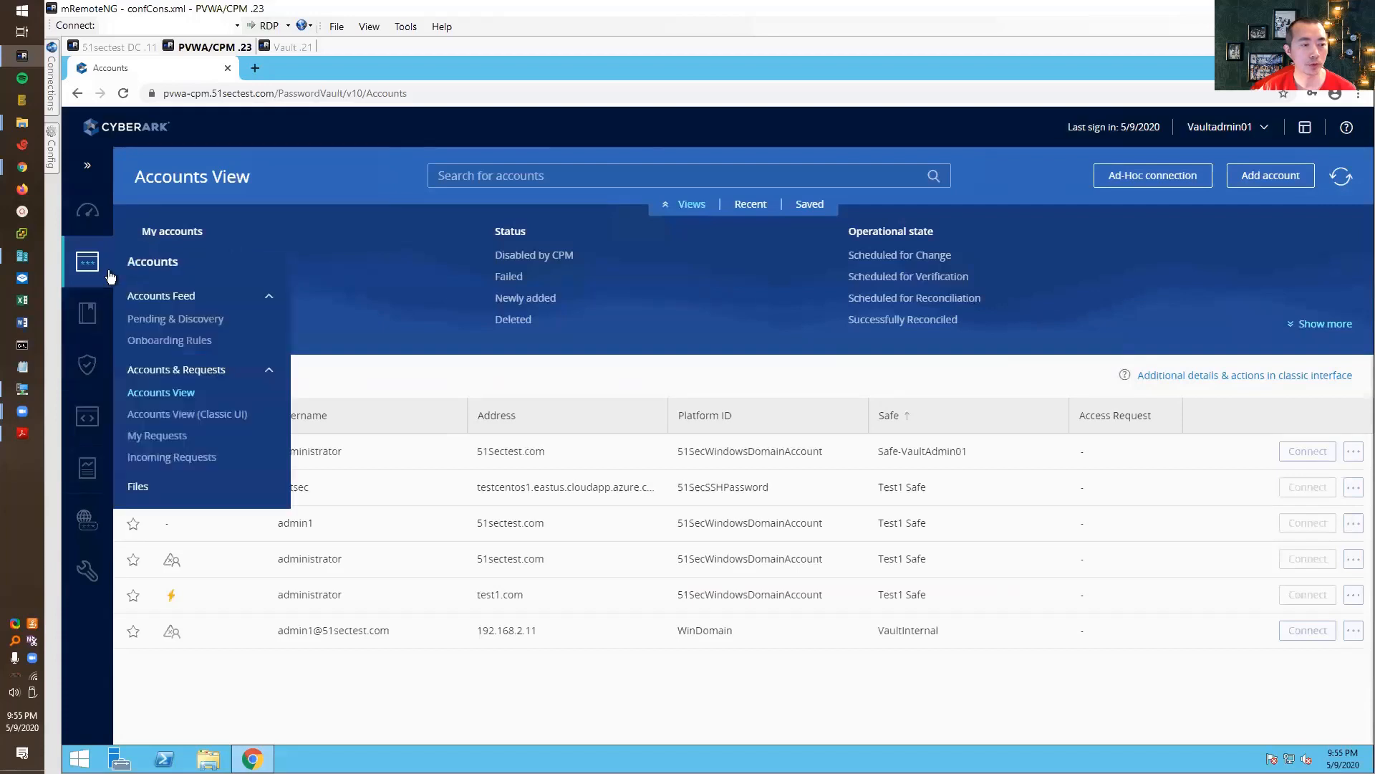
pyautogui.click(179, 458)
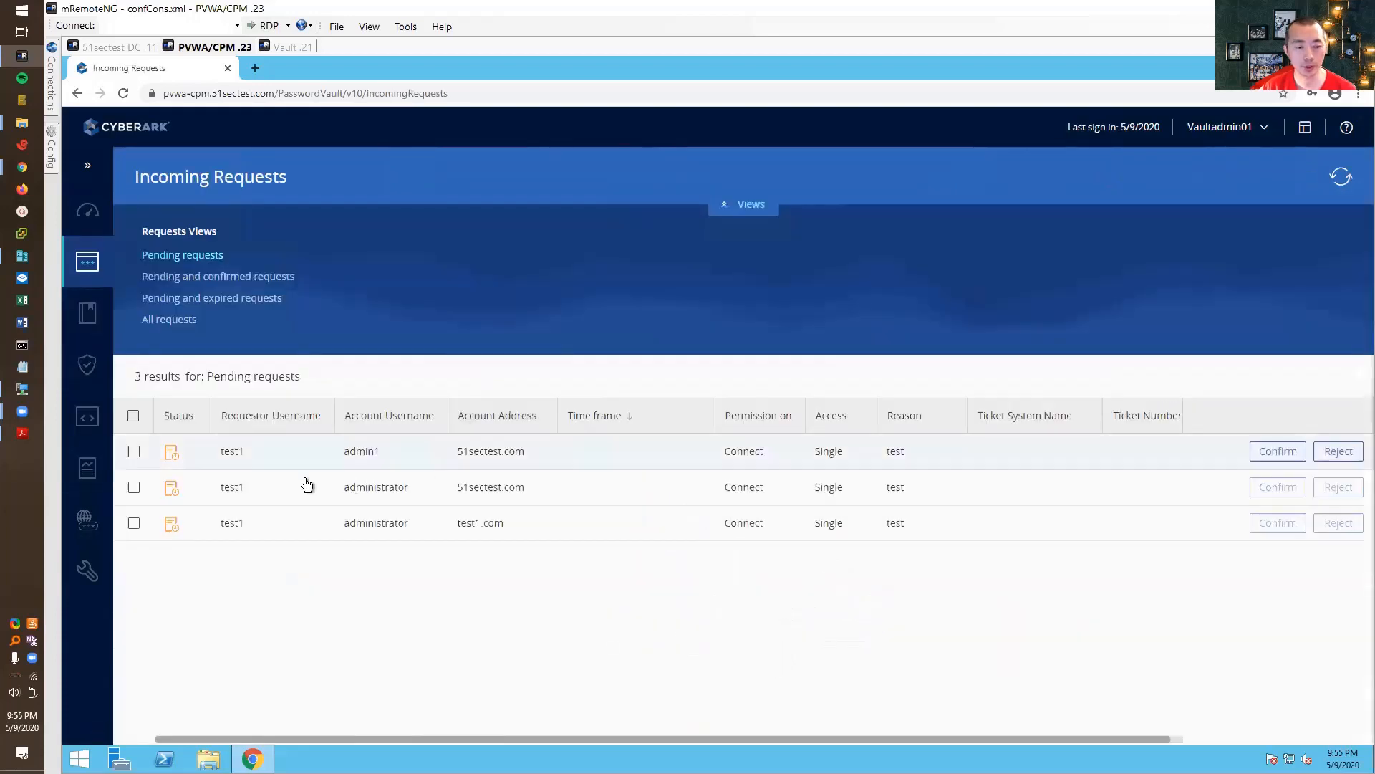
pyautogui.click(1326, 460)
pyautogui.click(856, 518)
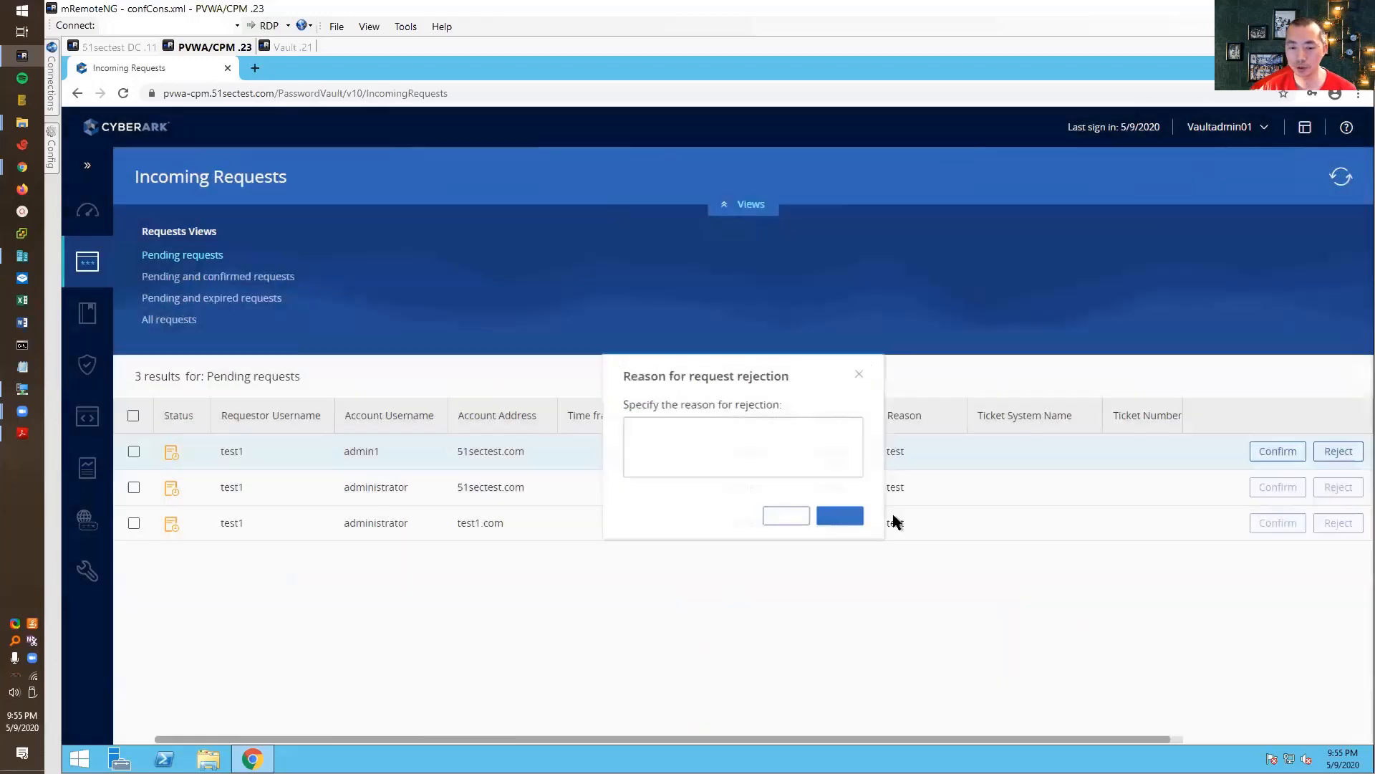
pyautogui.click(1338, 451)
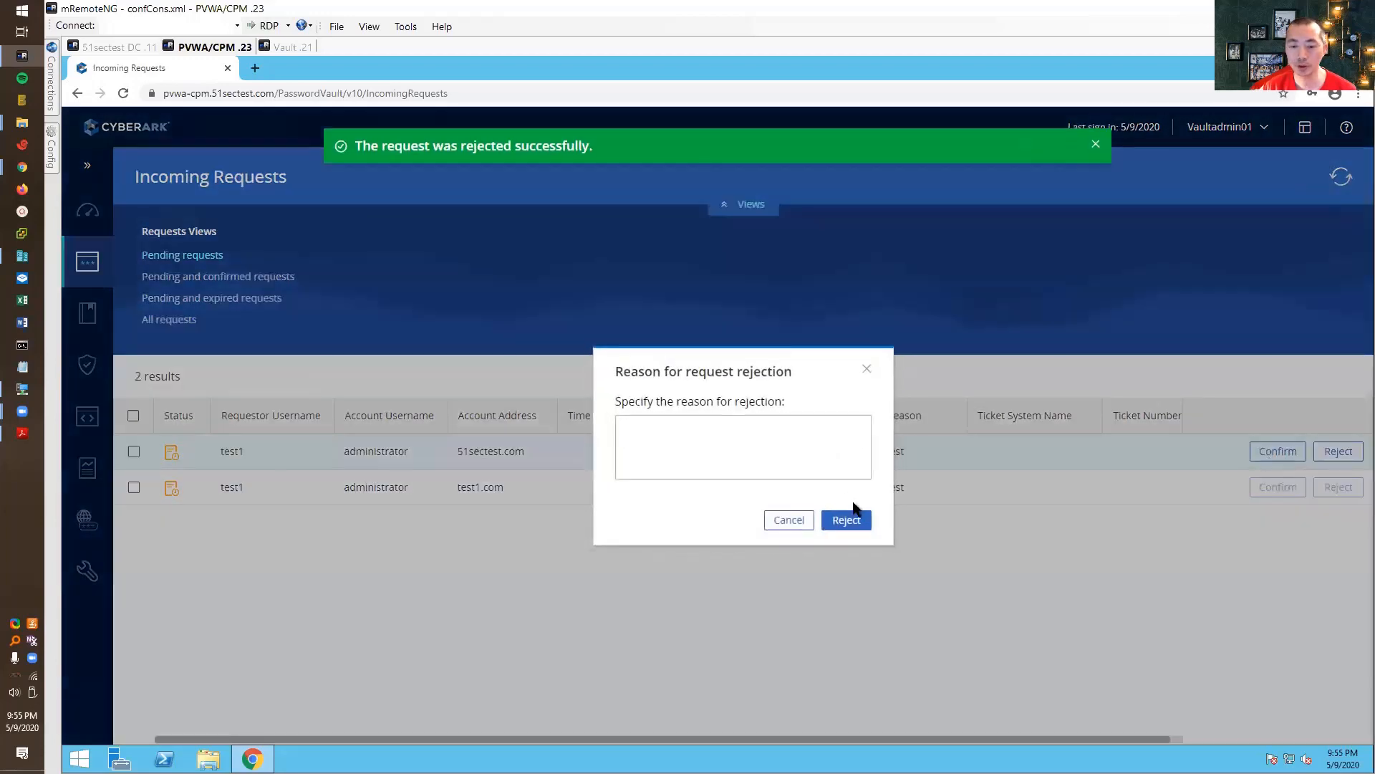
pyautogui.click(854, 516)
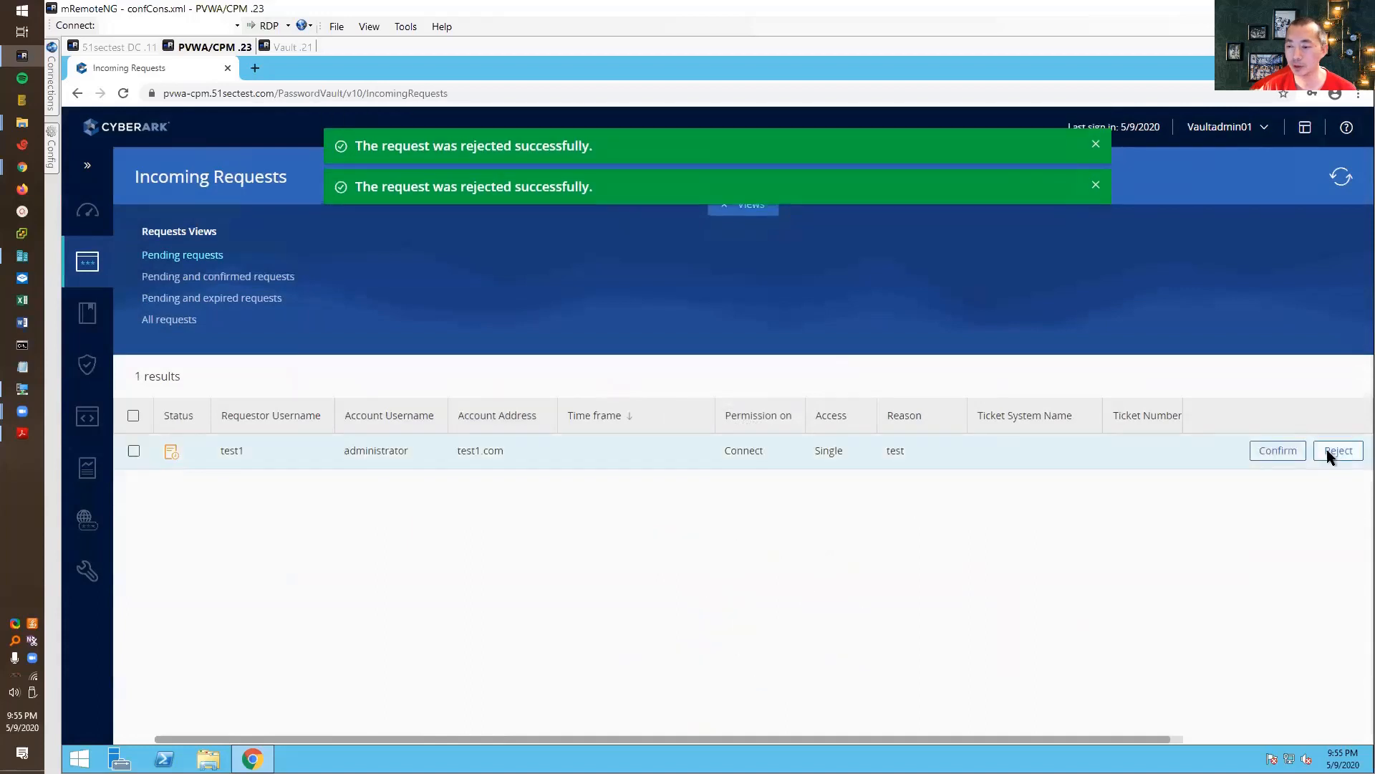
pyautogui.click(1327, 450)
pyautogui.click(856, 519)
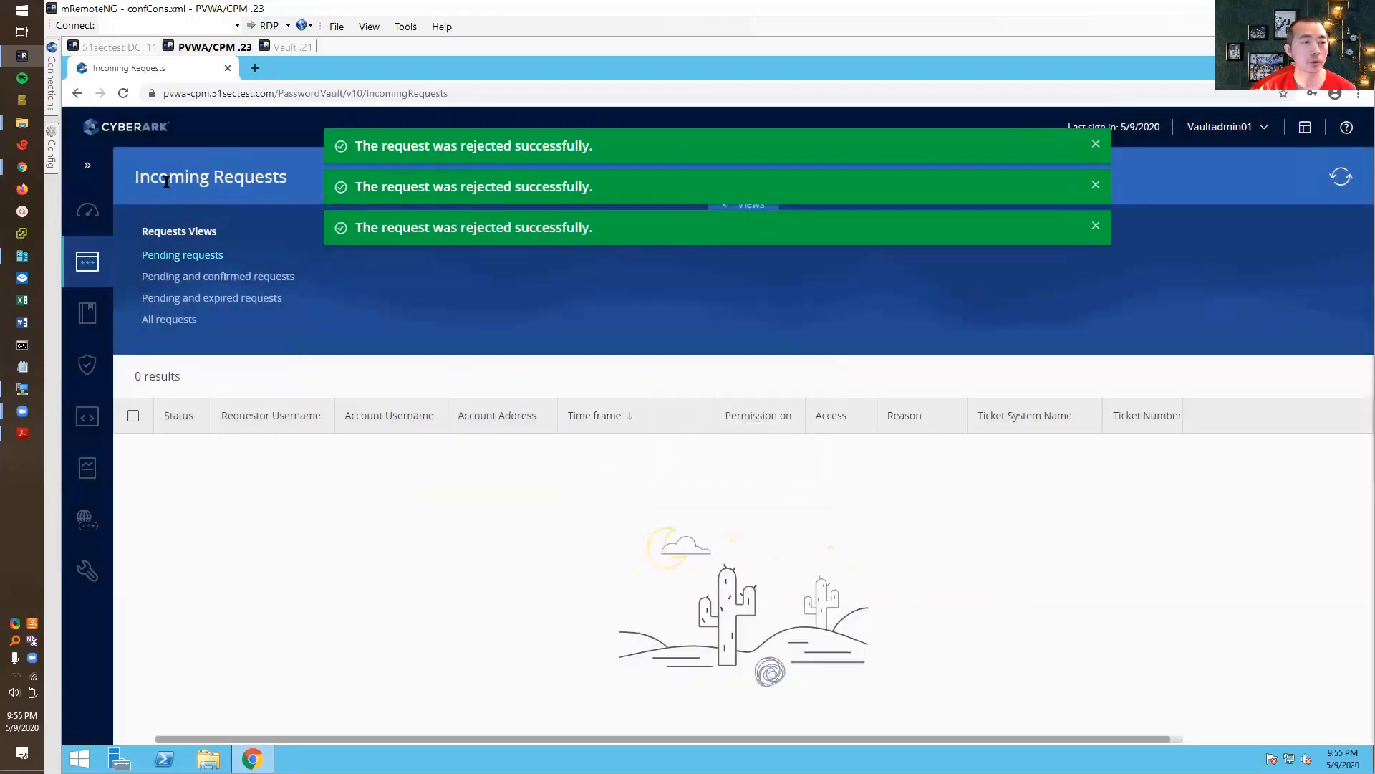
pyautogui.click(1255, 129)
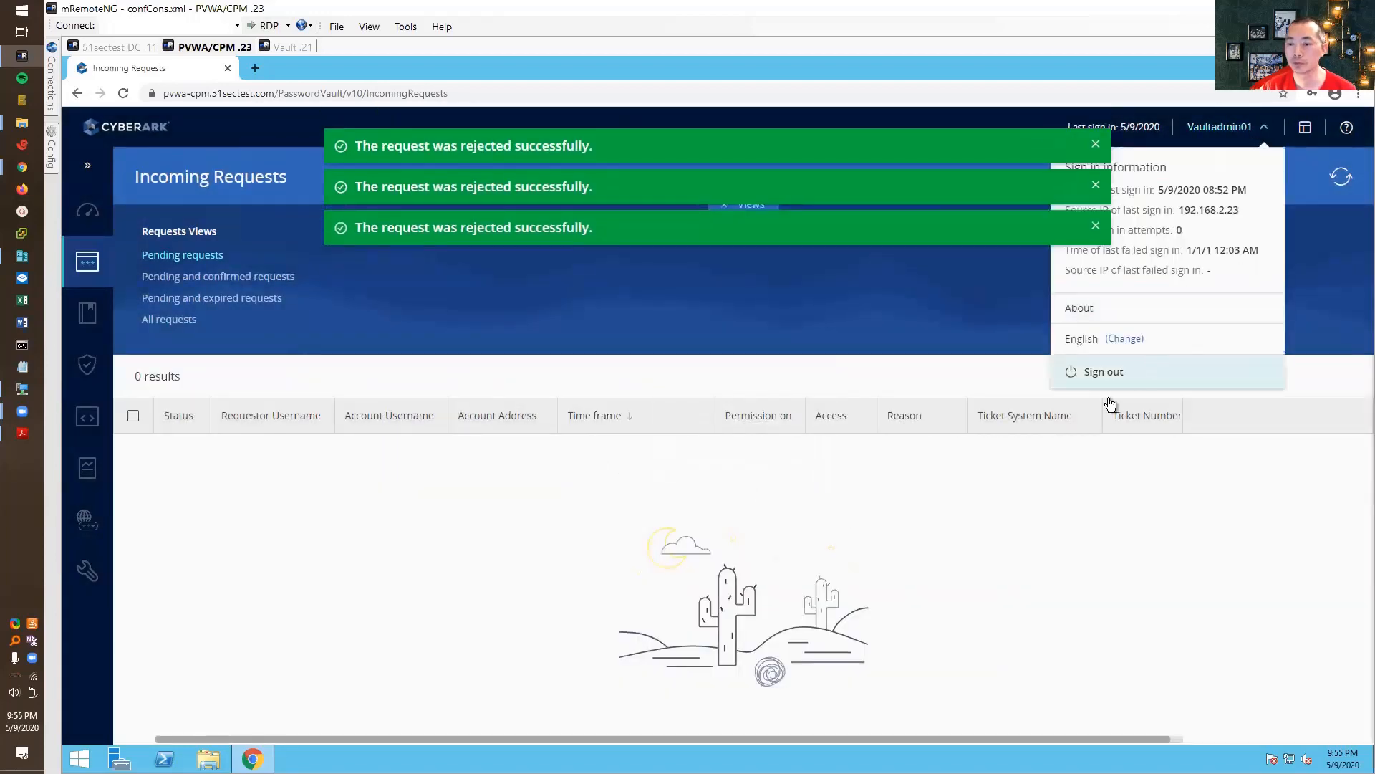
pyautogui.click(1105, 369)
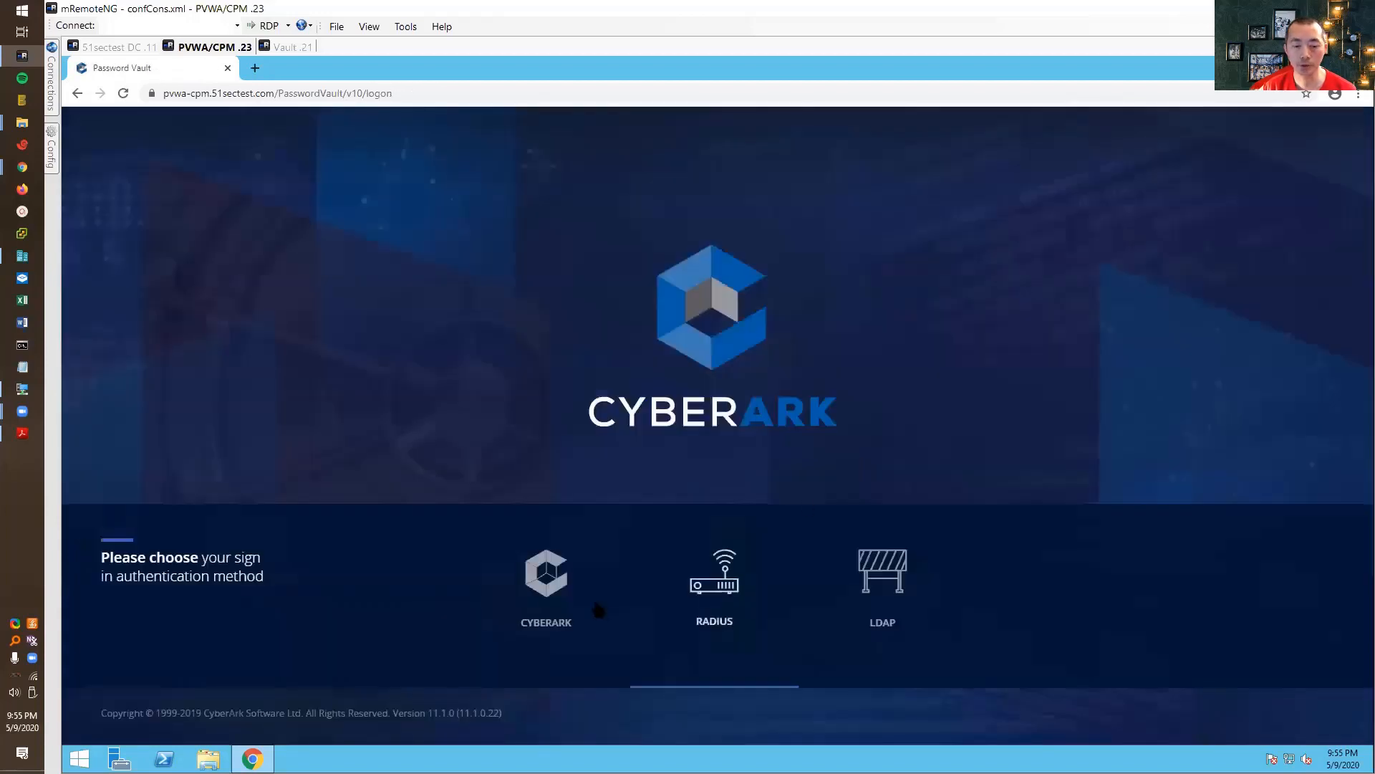
# - Attempt a CyberArk-method sign-in as test1
pyautogui.click(546, 571)
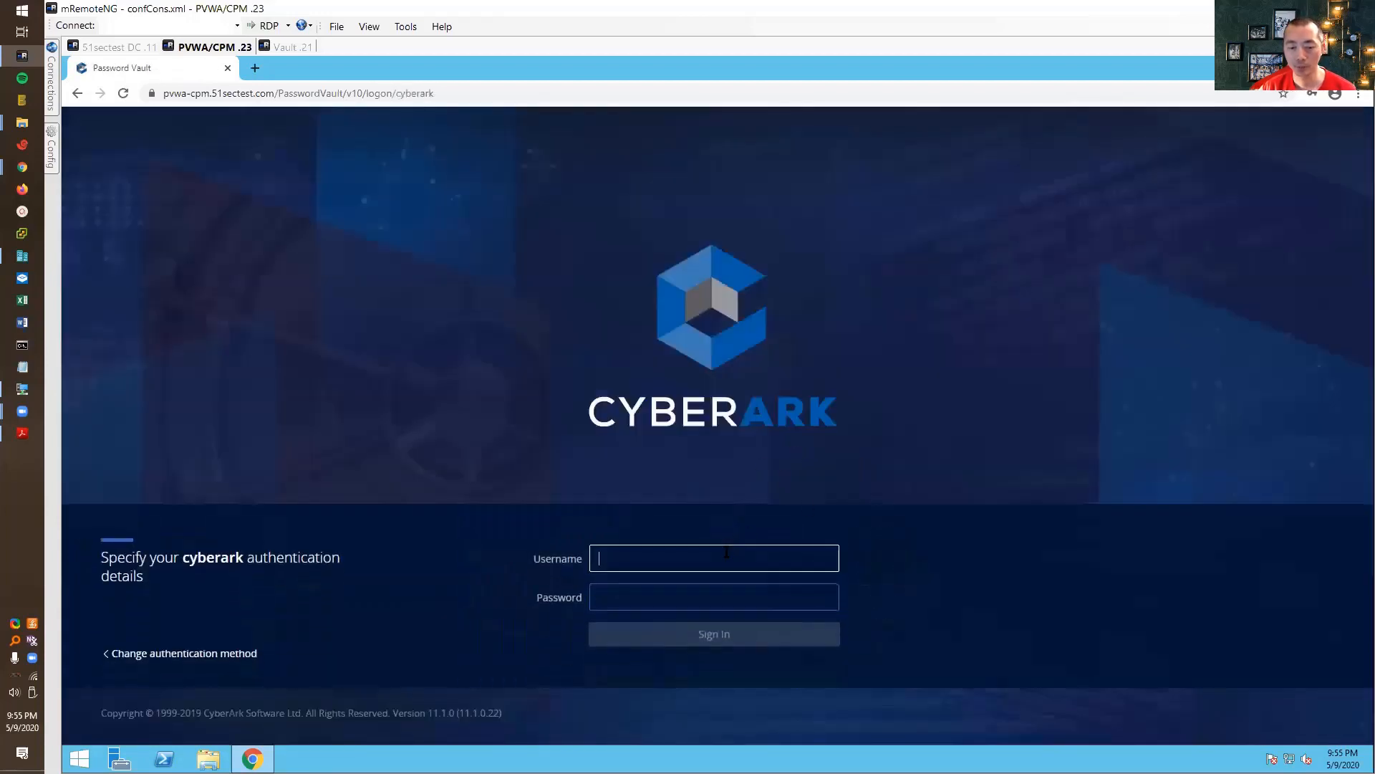
pyautogui.write('test1')
pyautogui.press('Tab')
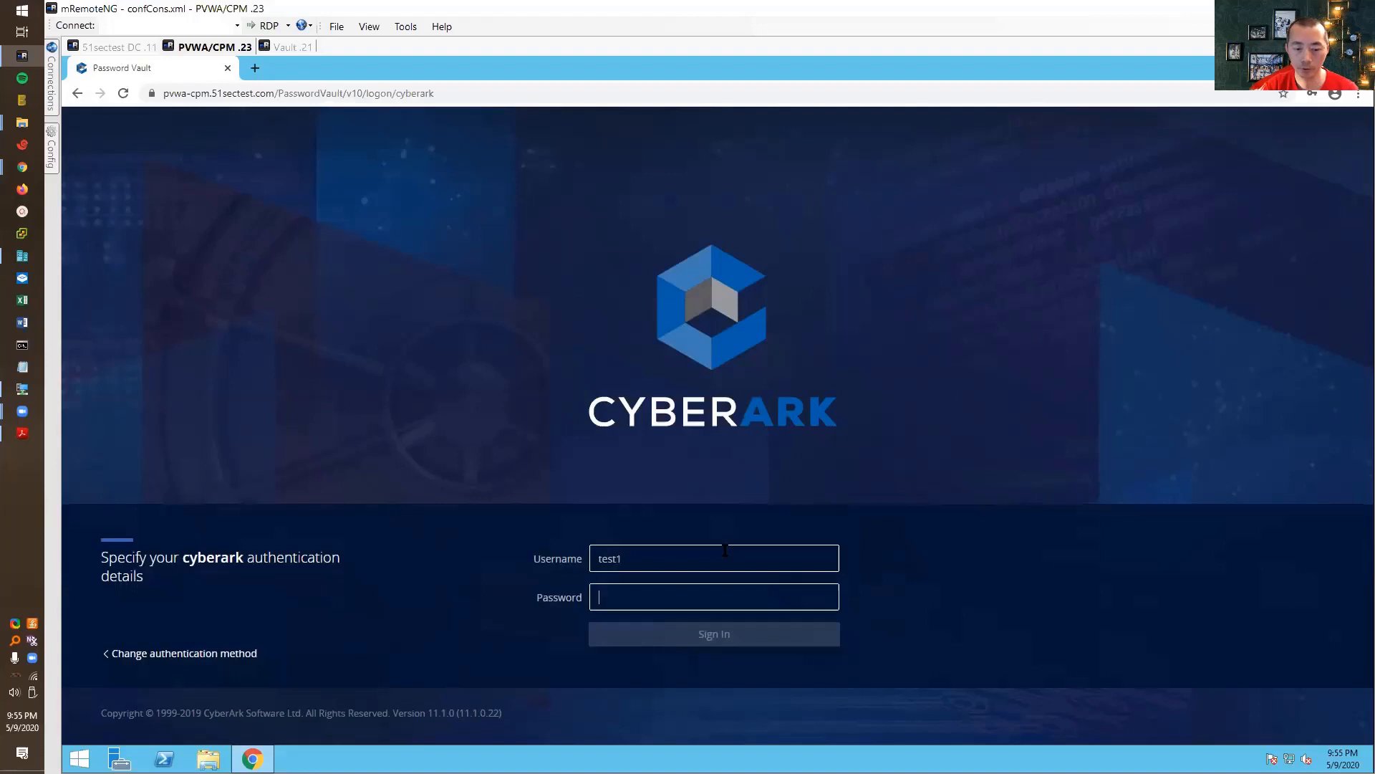
pyautogui.write('test')
pyautogui.press('Return')
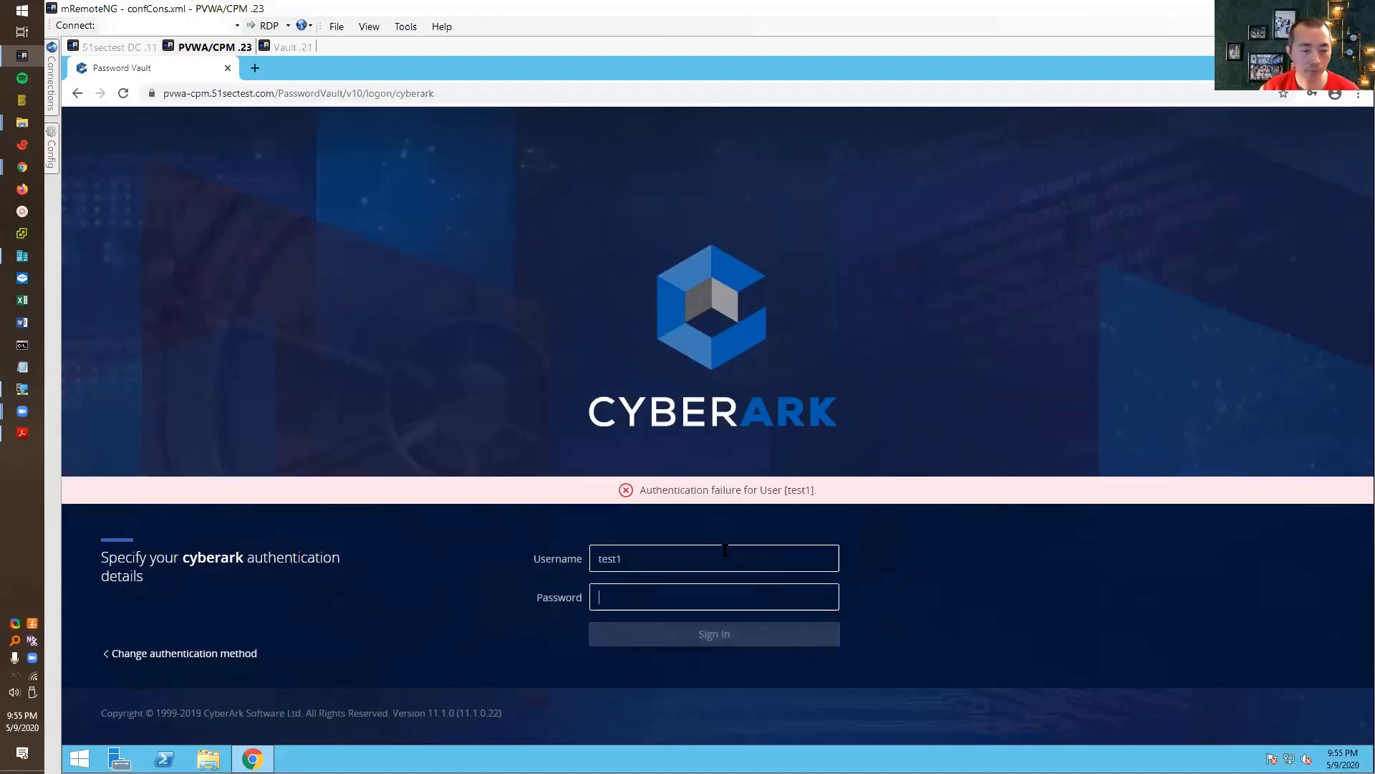
# - Sign in as test1 through LDAP instead and start a connection request for admin1
pyautogui.click(185, 652)
pyautogui.click(881, 539)
pyautogui.write('test1')
pyautogui.press('Tab')
pyautogui.write('••••••••')
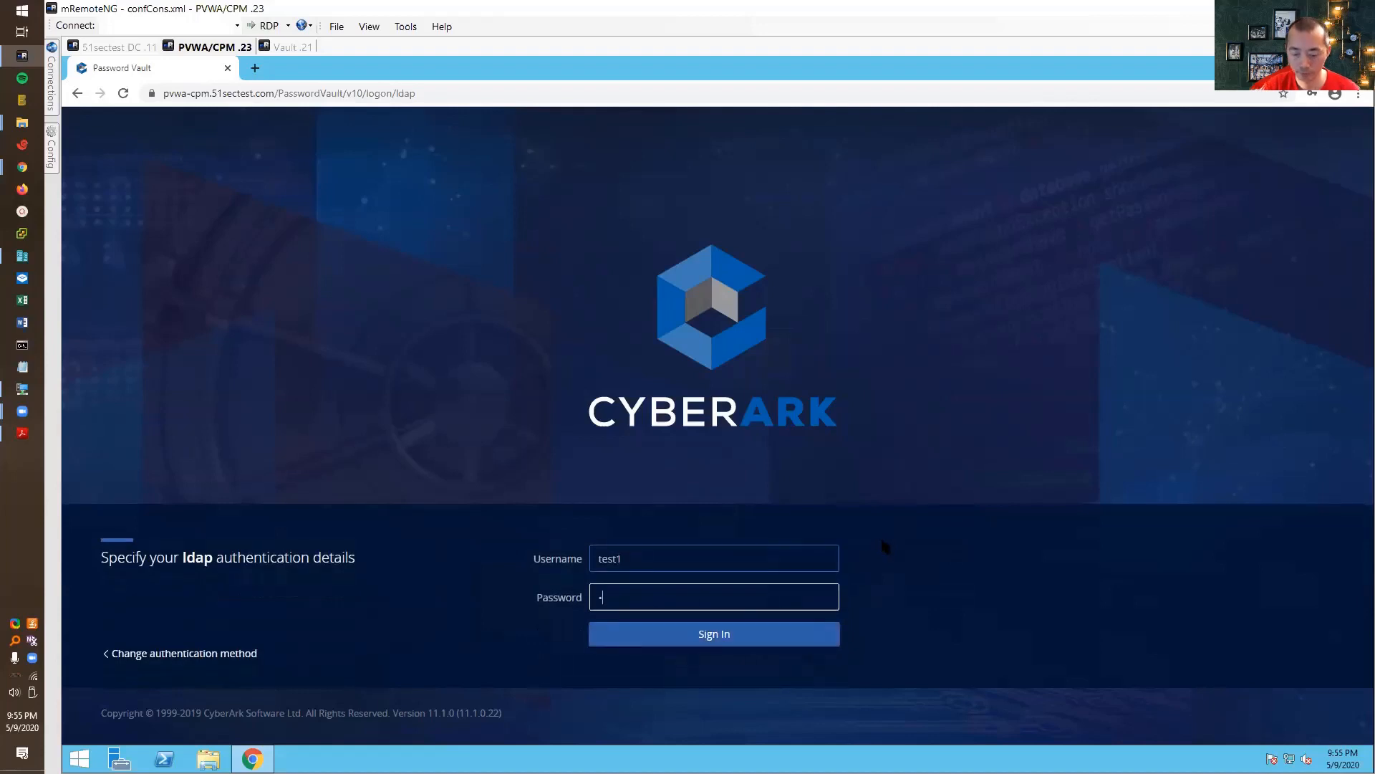
pyautogui.press('Return')
pyautogui.click(1317, 320)
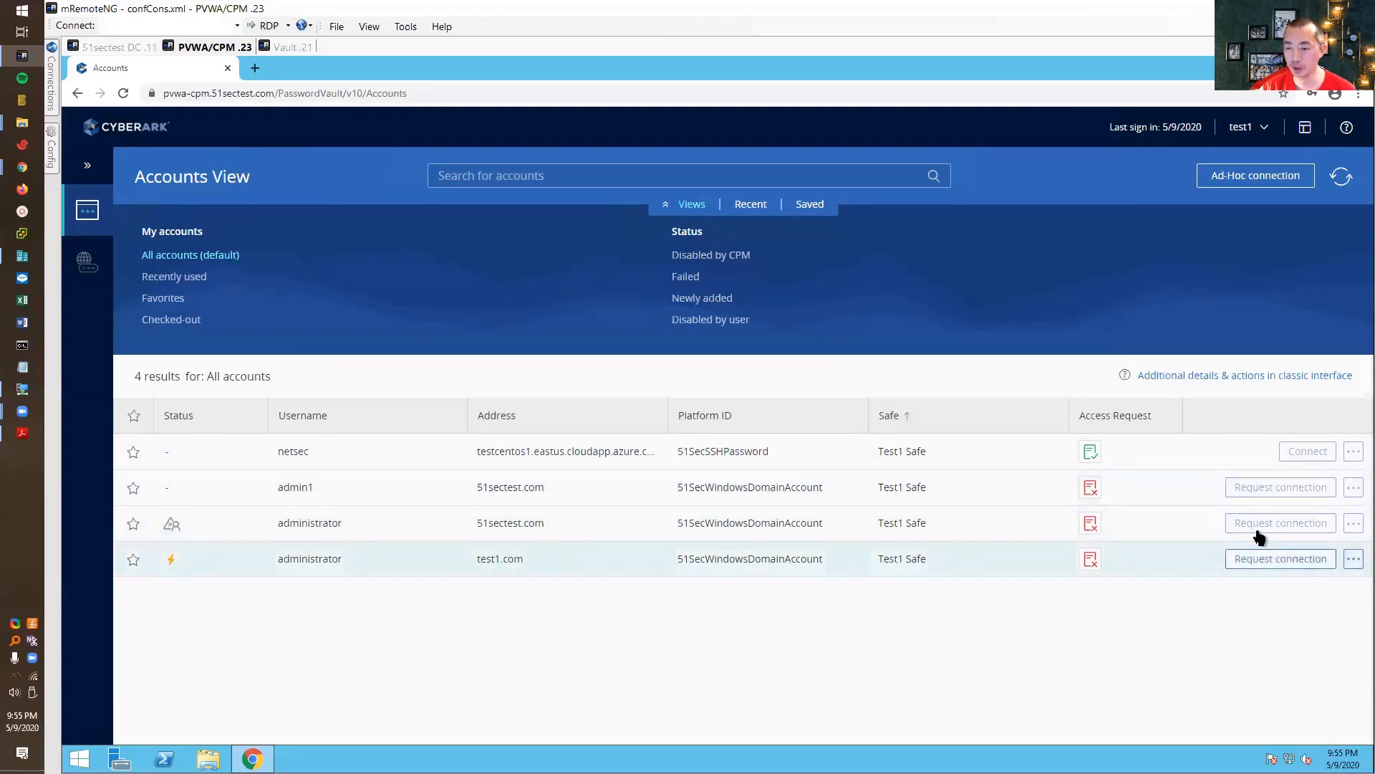
pyautogui.click(1263, 490)
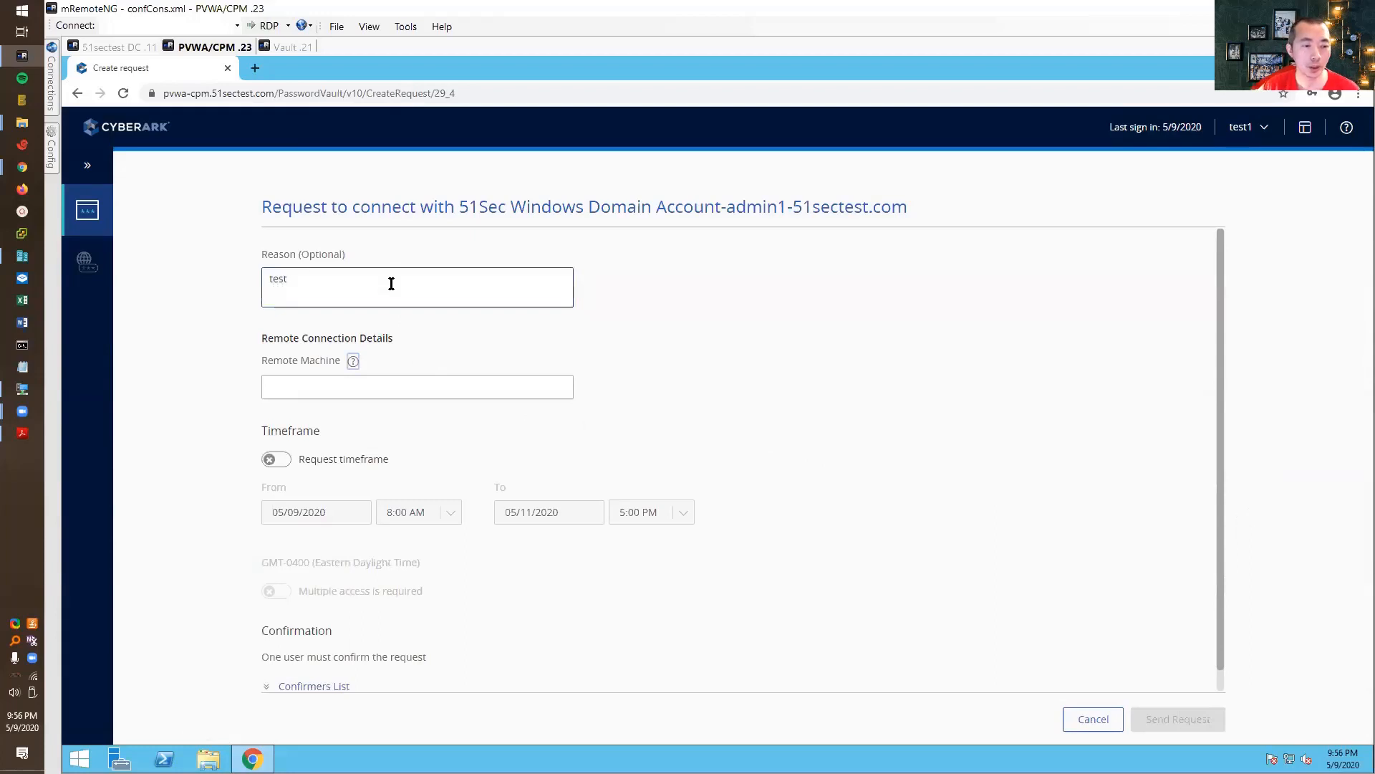
# - Enter remote machine 192.168.2.11 and send the admin1 connection request
pyautogui.click(449, 385)
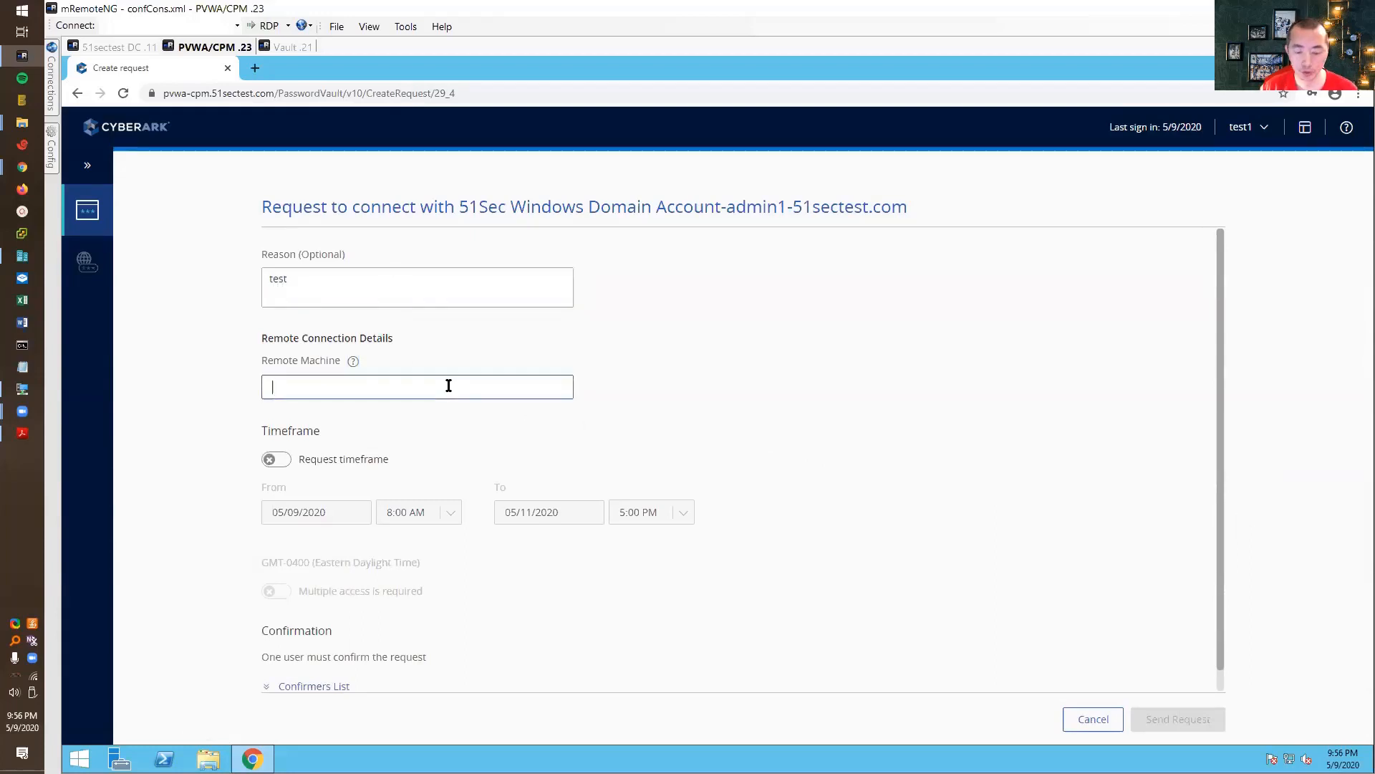
pyautogui.write('192.168.2.11')
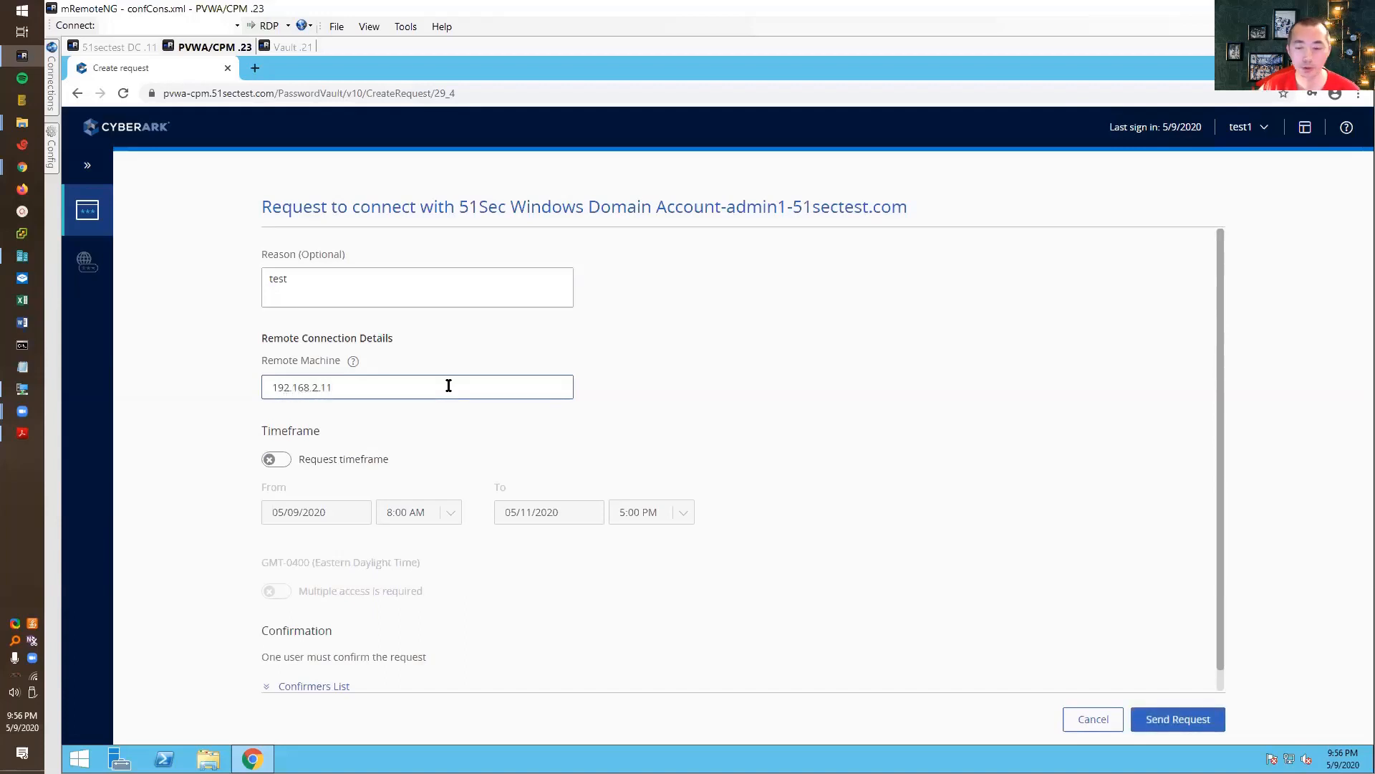
pyautogui.click(1168, 718)
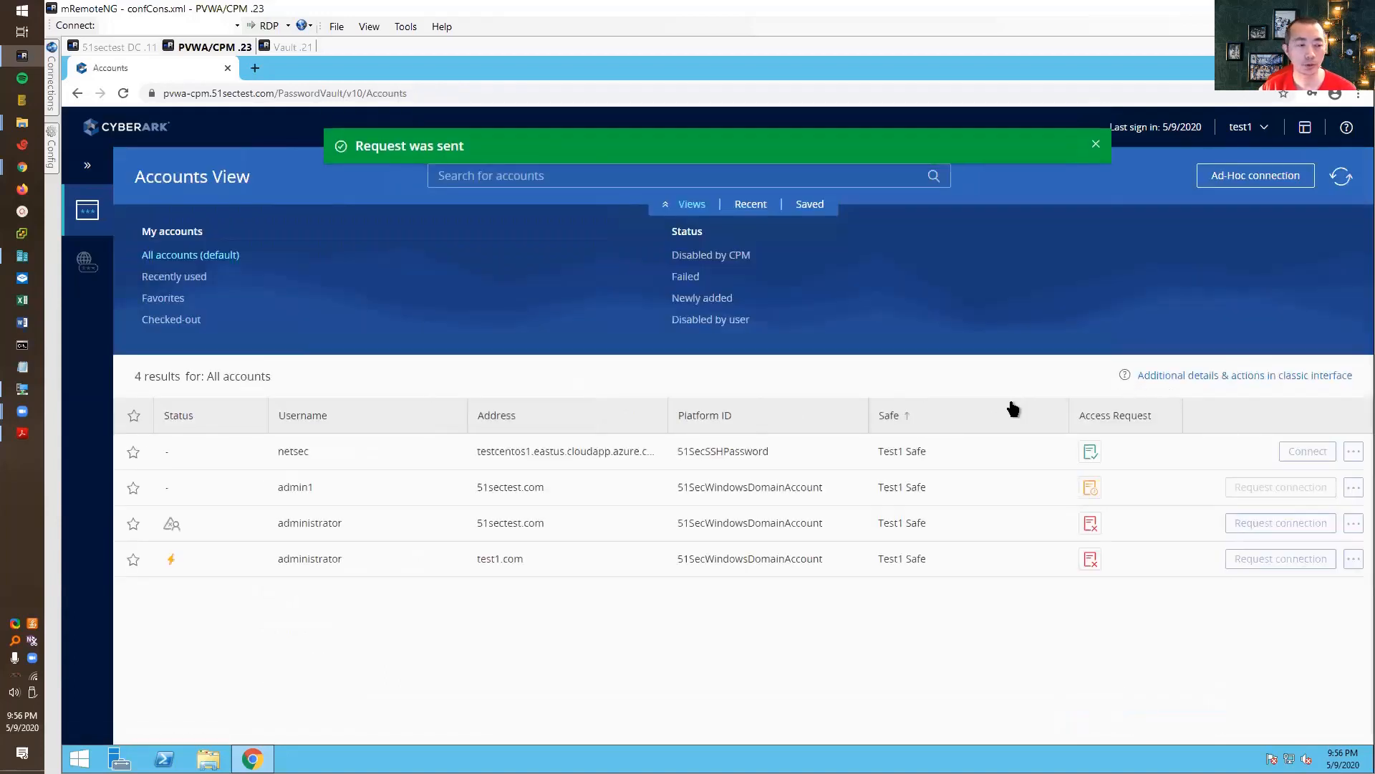
pyautogui.click(139, 48)
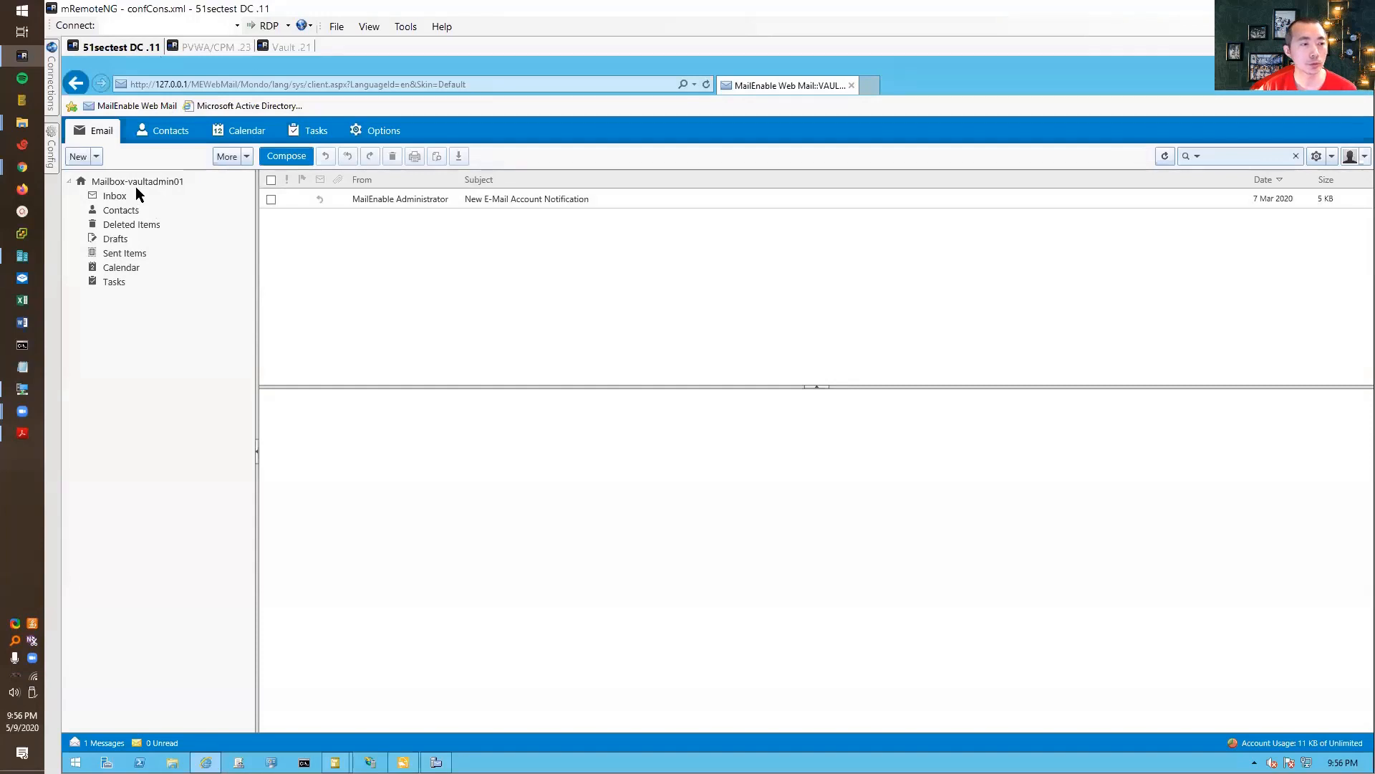
# - Log out of web mail and sign back in as administrator
pyautogui.click(1359, 156)
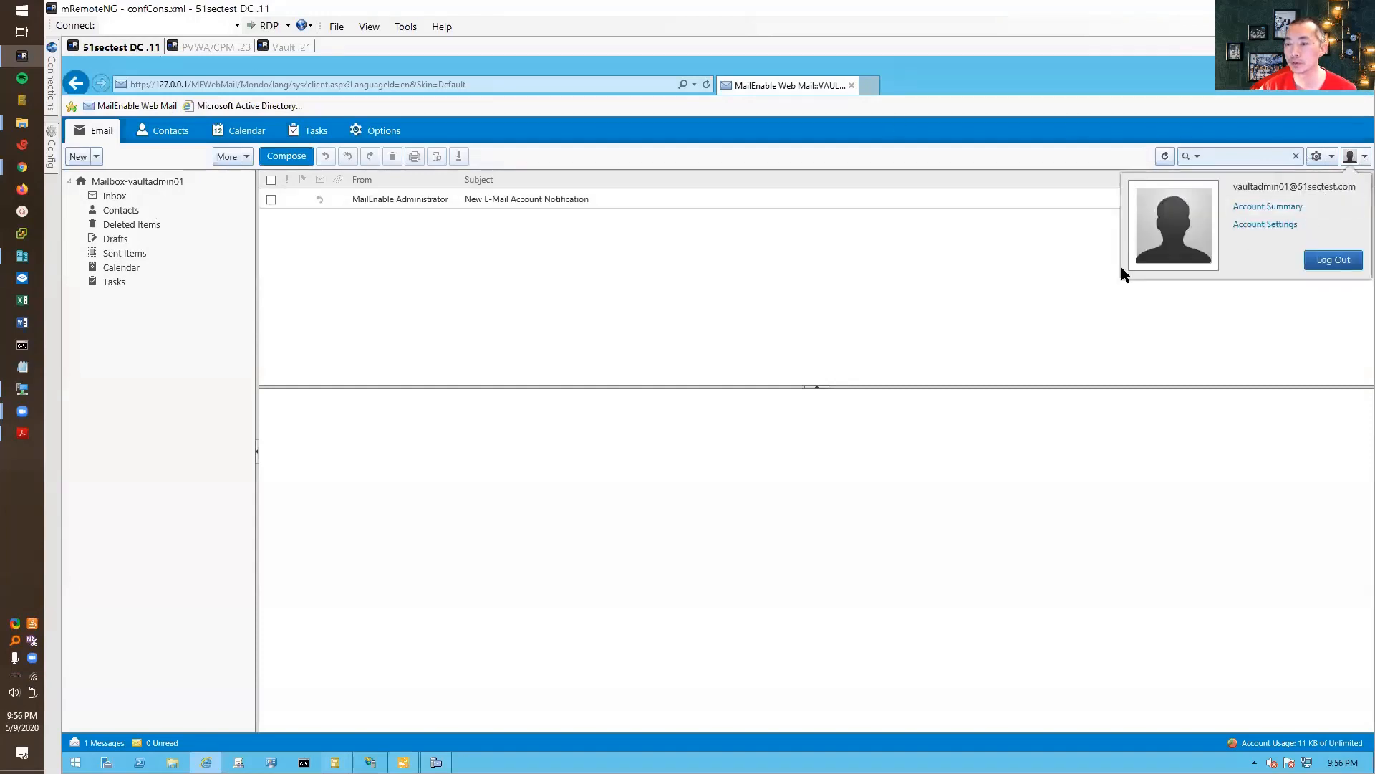
pyautogui.click(441, 225)
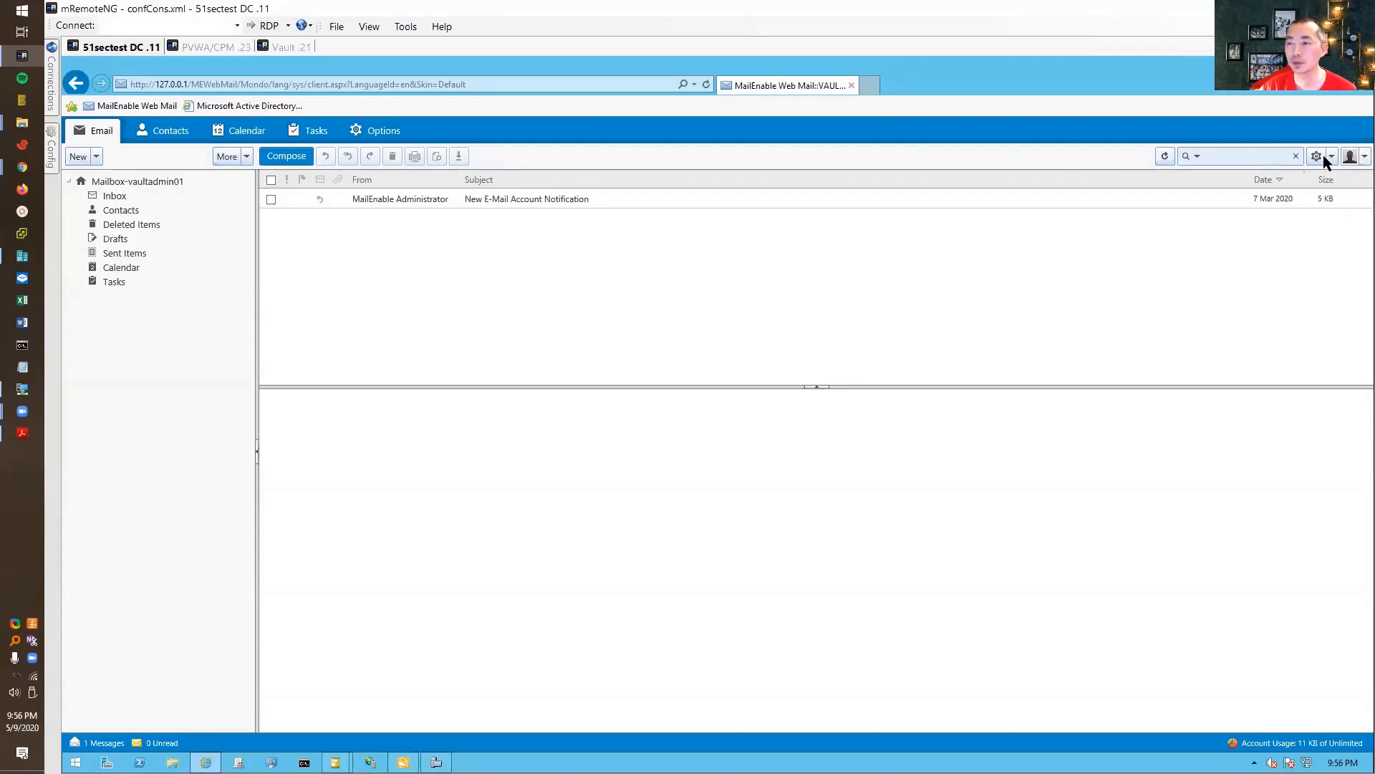
pyautogui.click(1360, 158)
pyautogui.click(1332, 259)
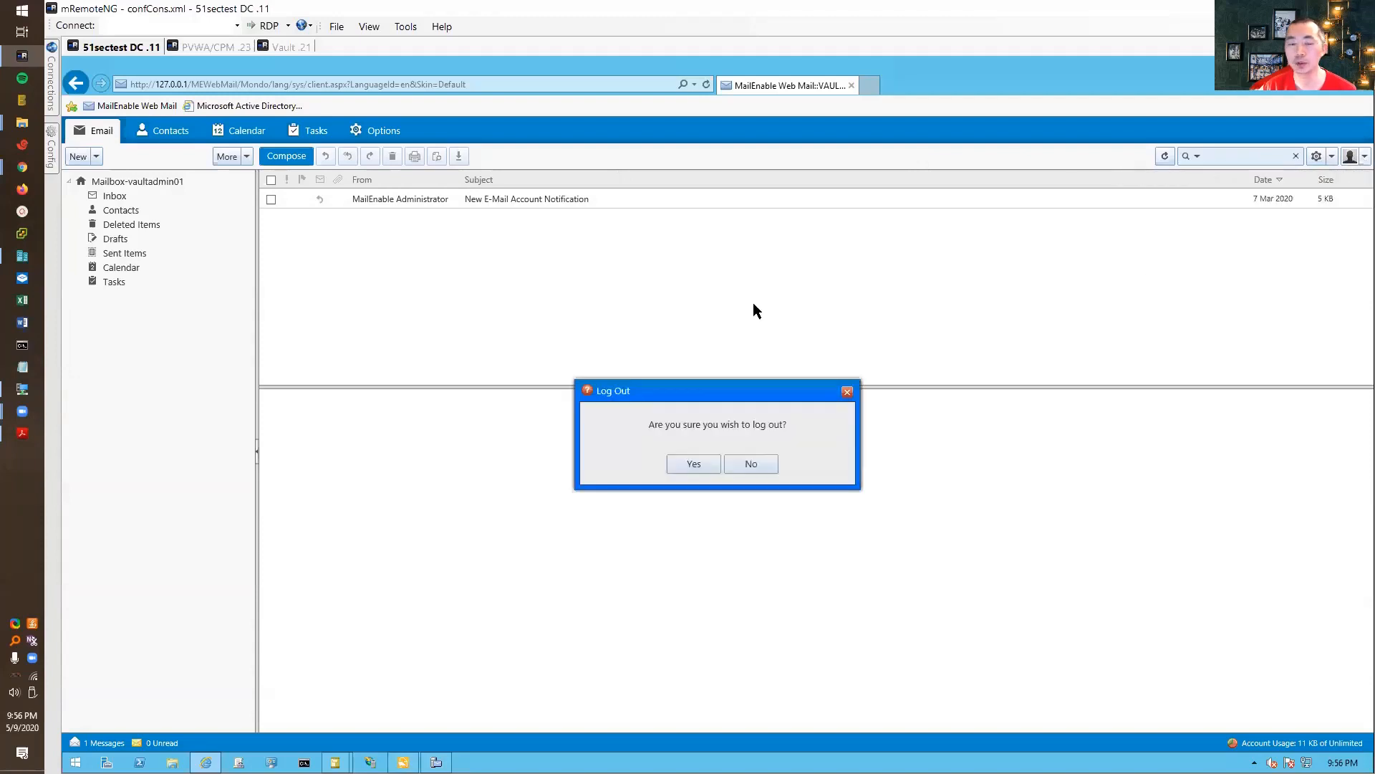
pyautogui.click(692, 465)
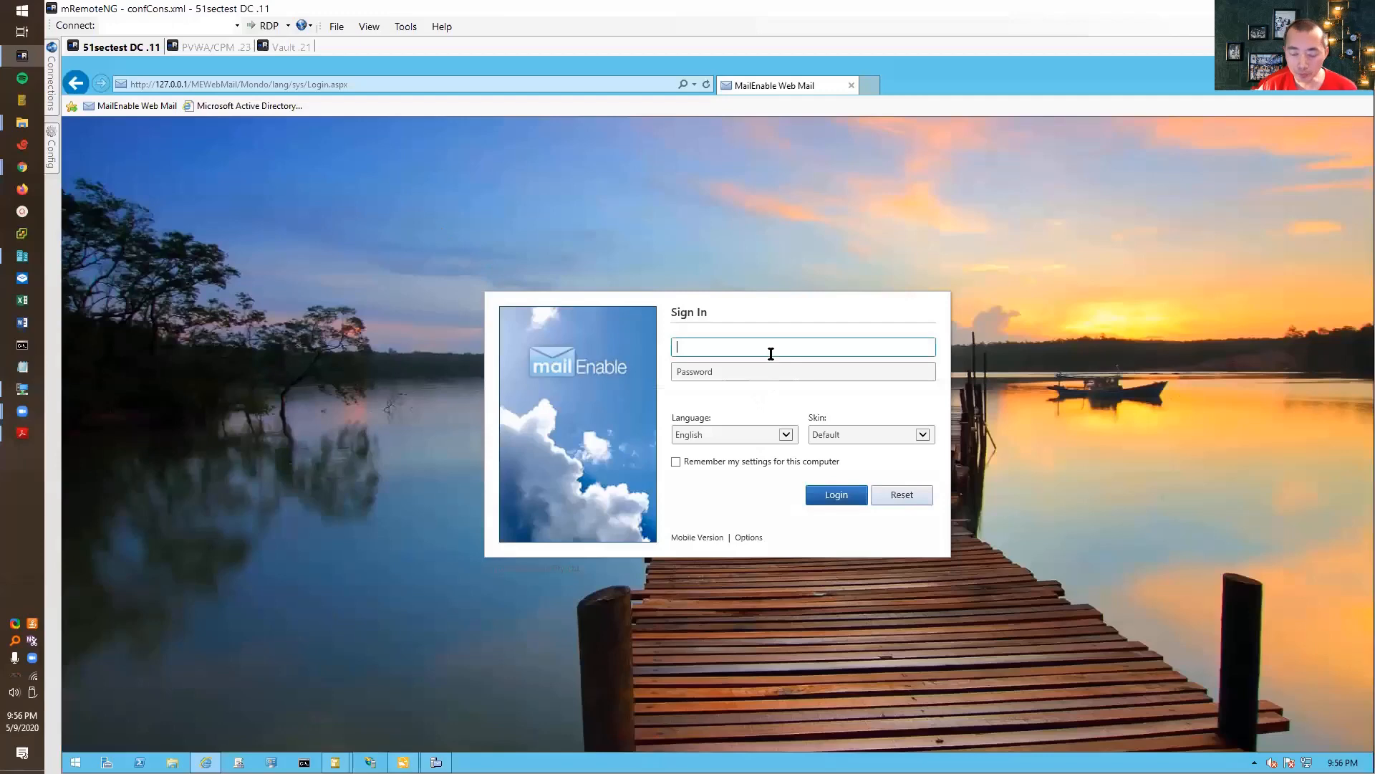
pyautogui.write('administ')
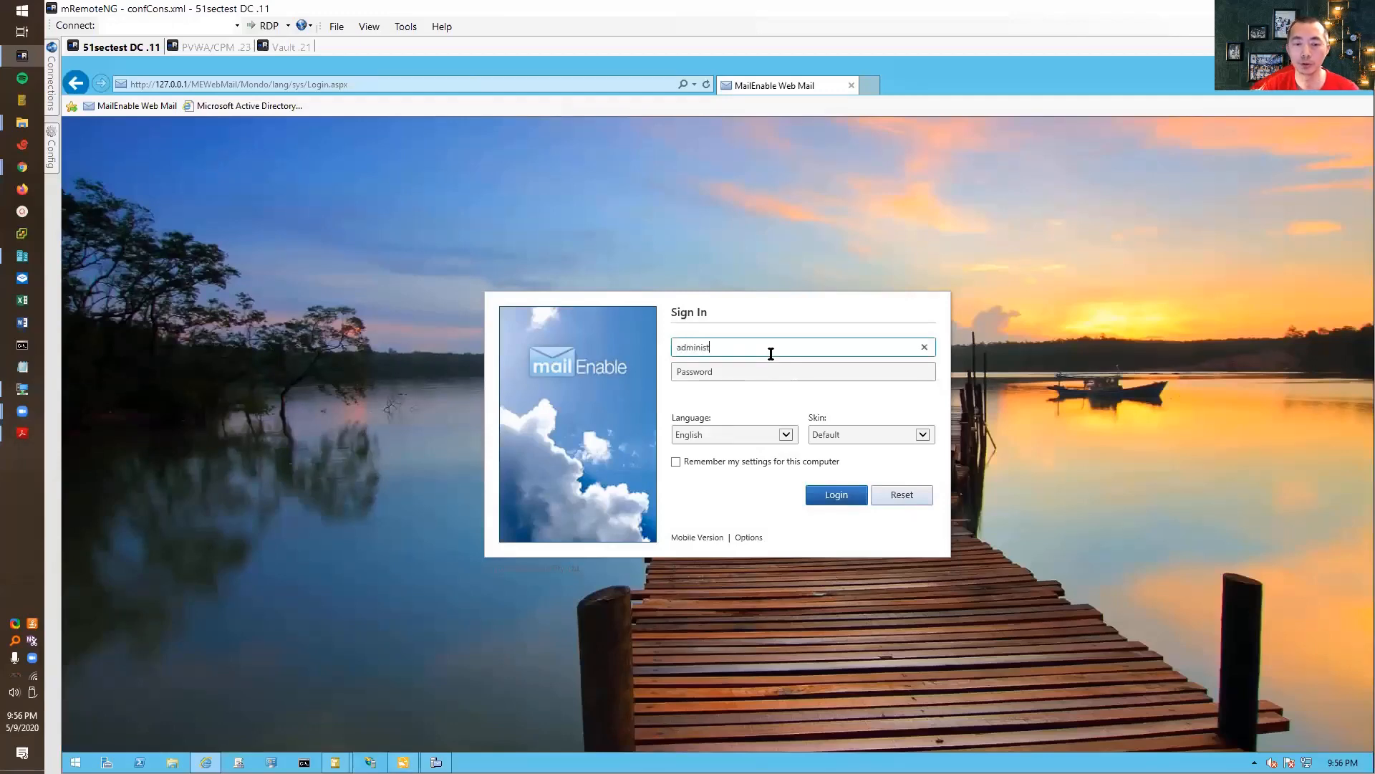
pyautogui.write('rator')
pyautogui.press('Tab')
pyautogui.press('Return')
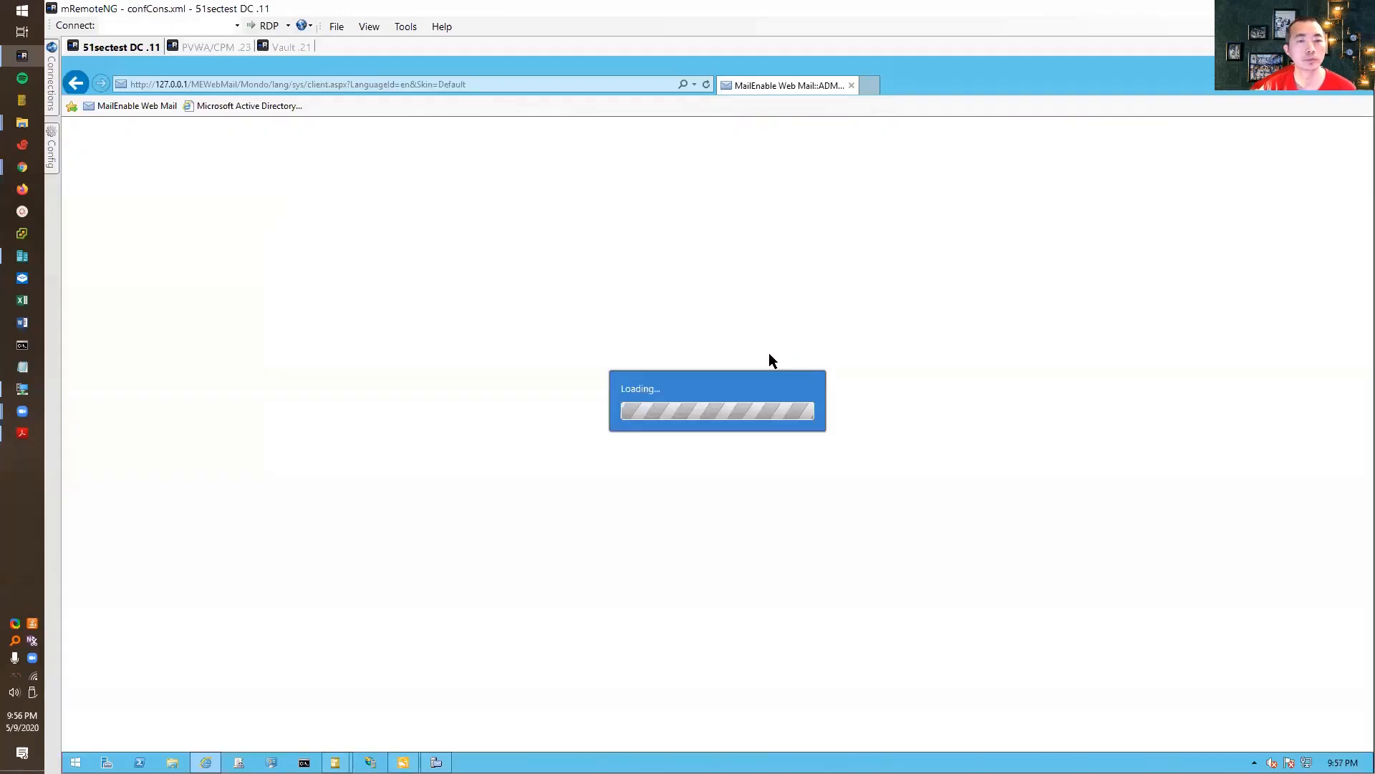
# - Read the 9:55 PM rejection notice and the 9:56 PM password access request, then follow its review link
pyautogui.click(126, 198)
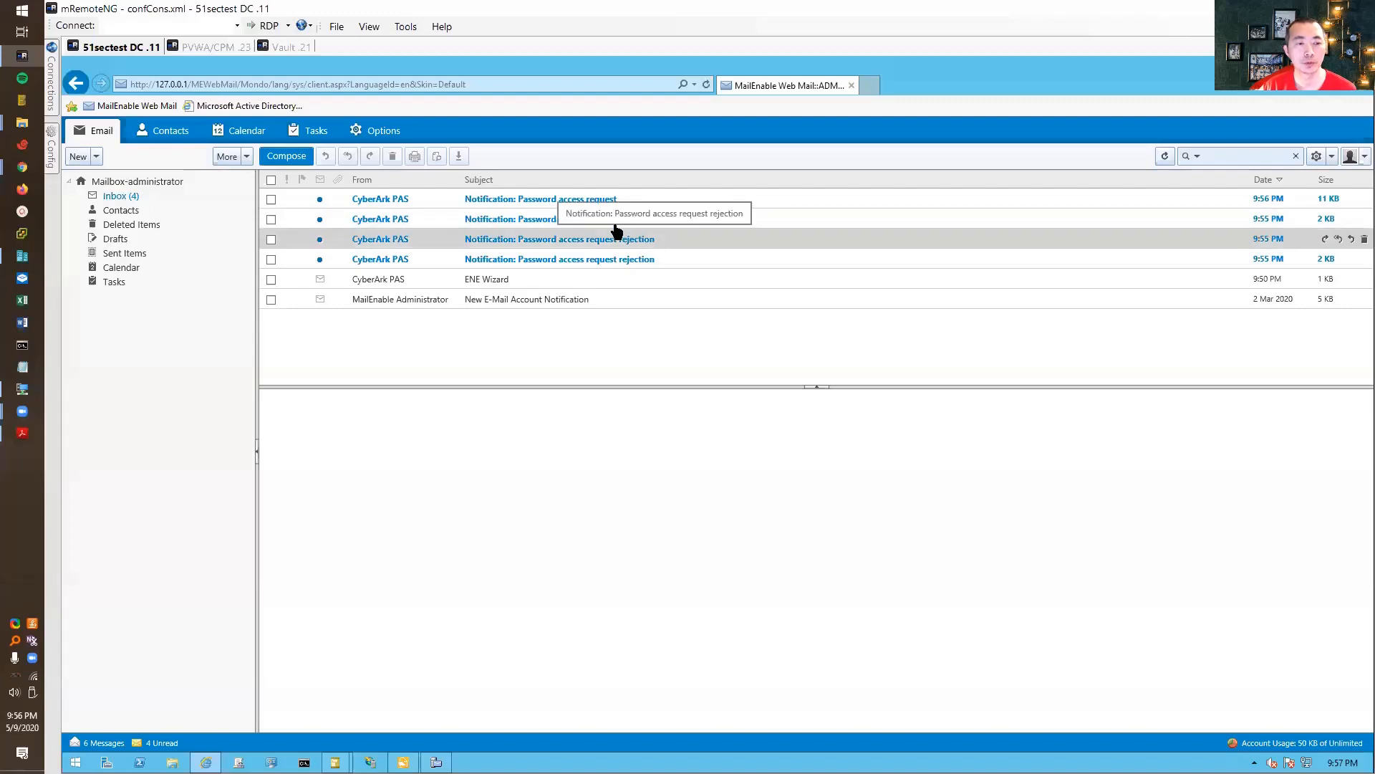
pyautogui.click(688, 259)
pyautogui.scroll(-3, 686, 547)
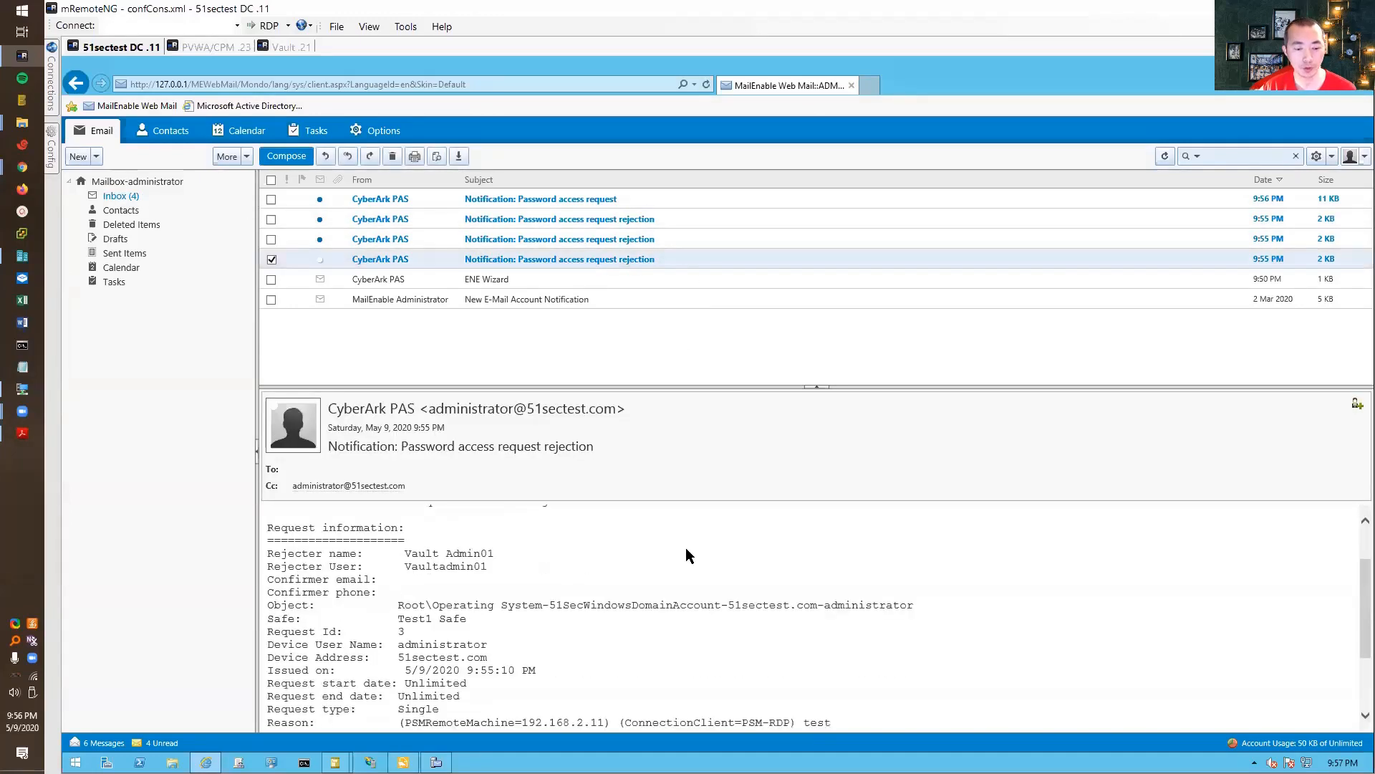
pyautogui.scroll(3, 686, 547)
pyautogui.click(616, 200)
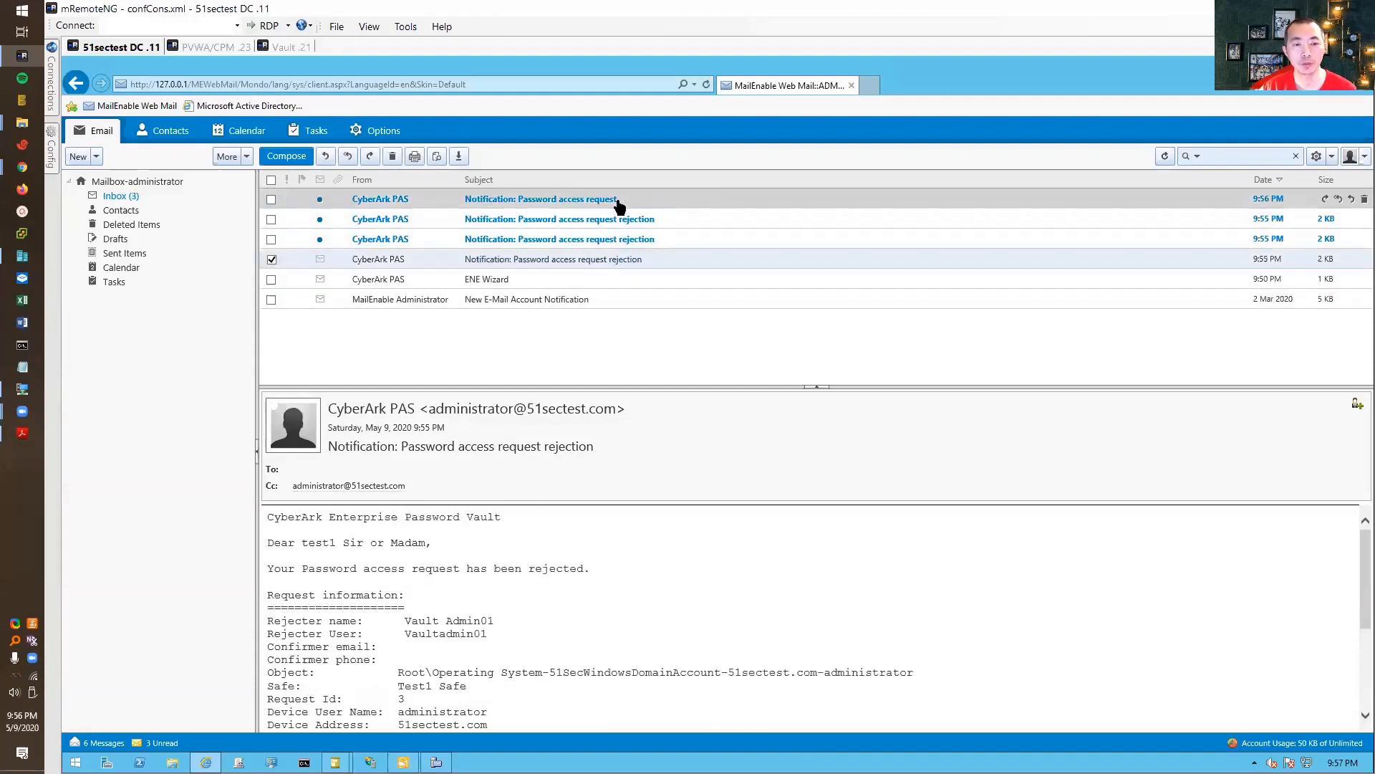
pyautogui.scroll(-1, 808, 490)
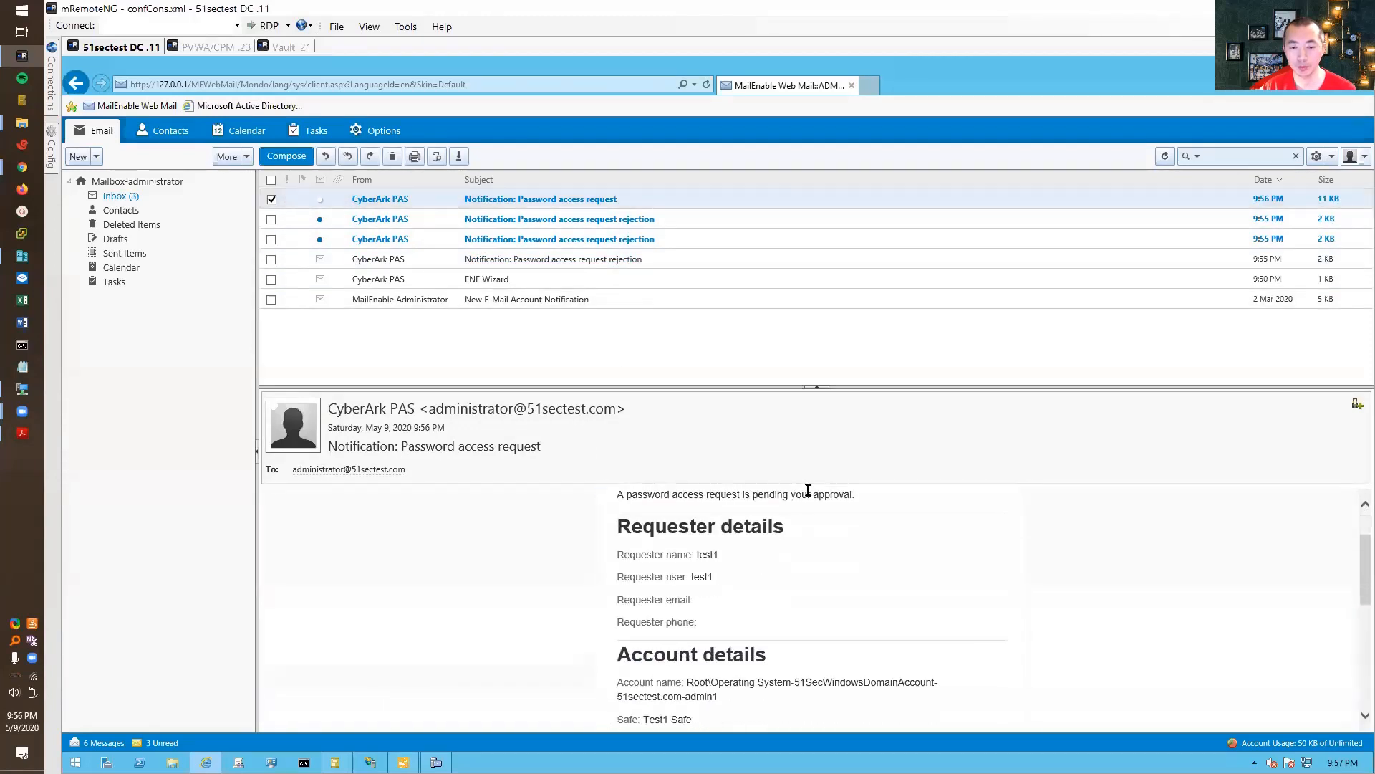
pyautogui.scroll(-6, 788, 566)
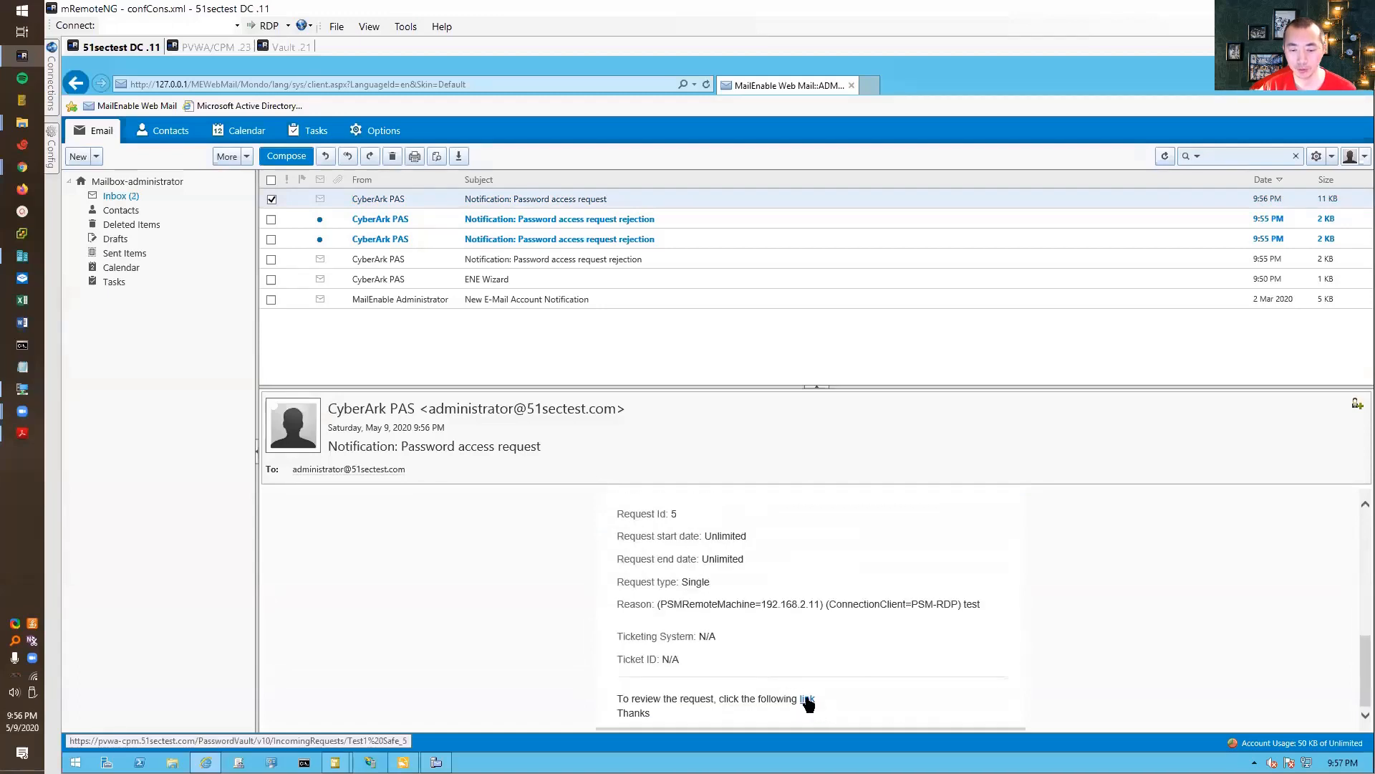
pyautogui.click(808, 700)
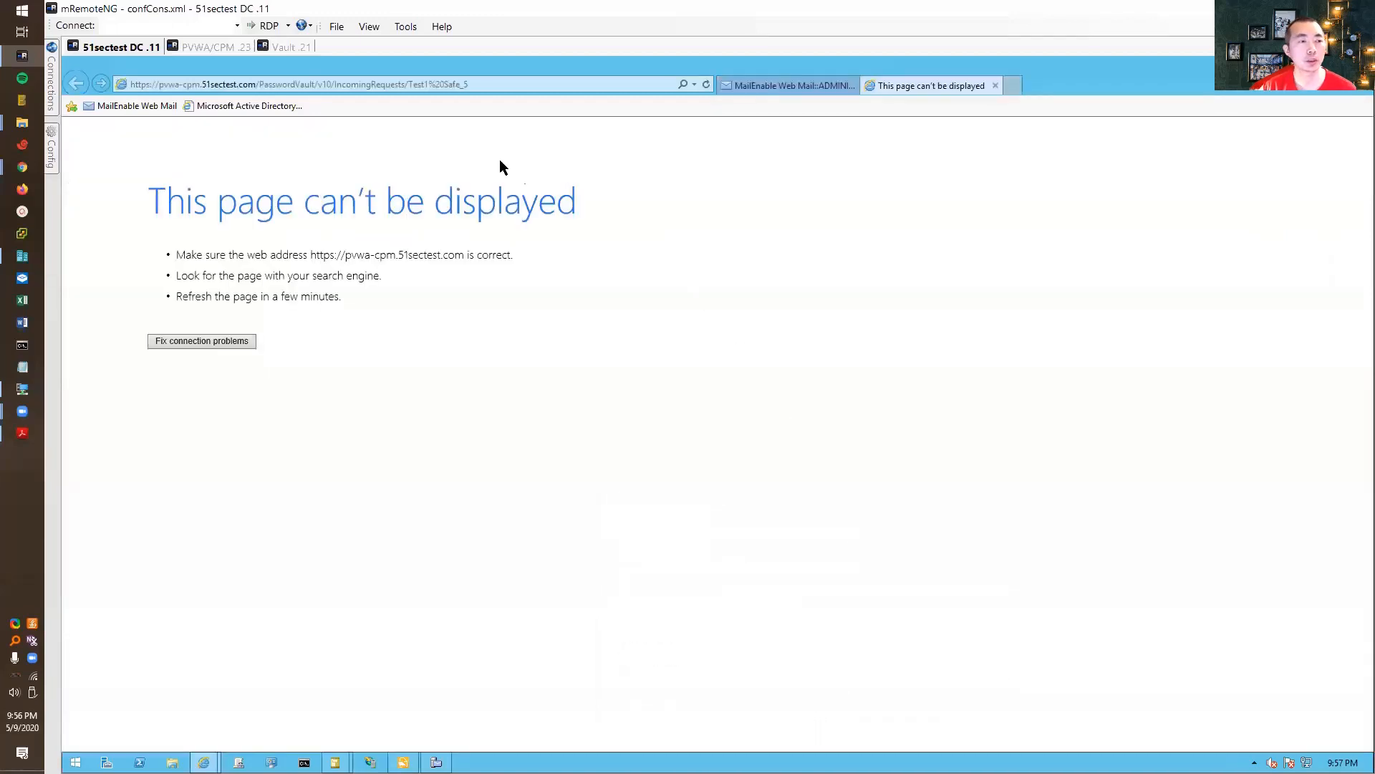
# - Copy the request-review address from Internet Explorer and return to the PVWA session
pyautogui.rightClick(474, 81)
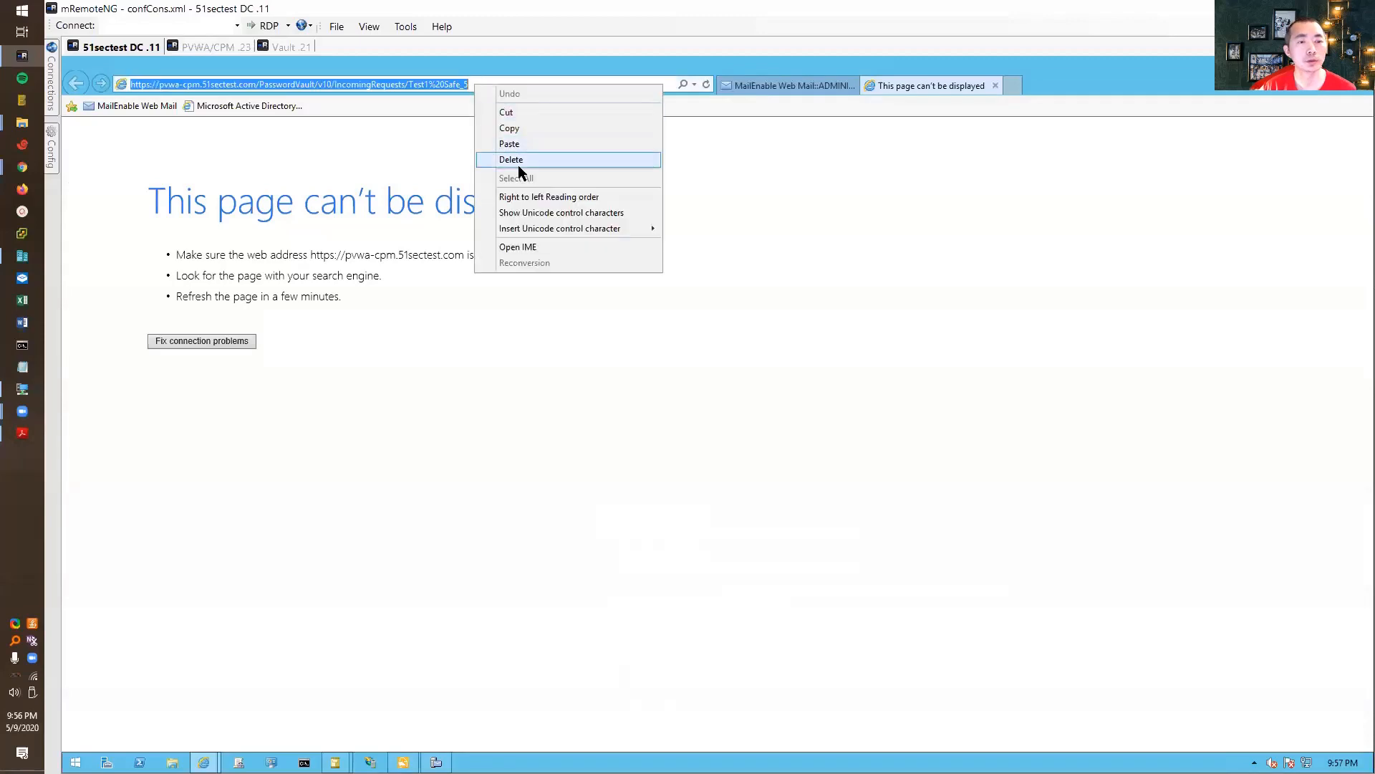
pyautogui.click(528, 128)
pyautogui.click(215, 46)
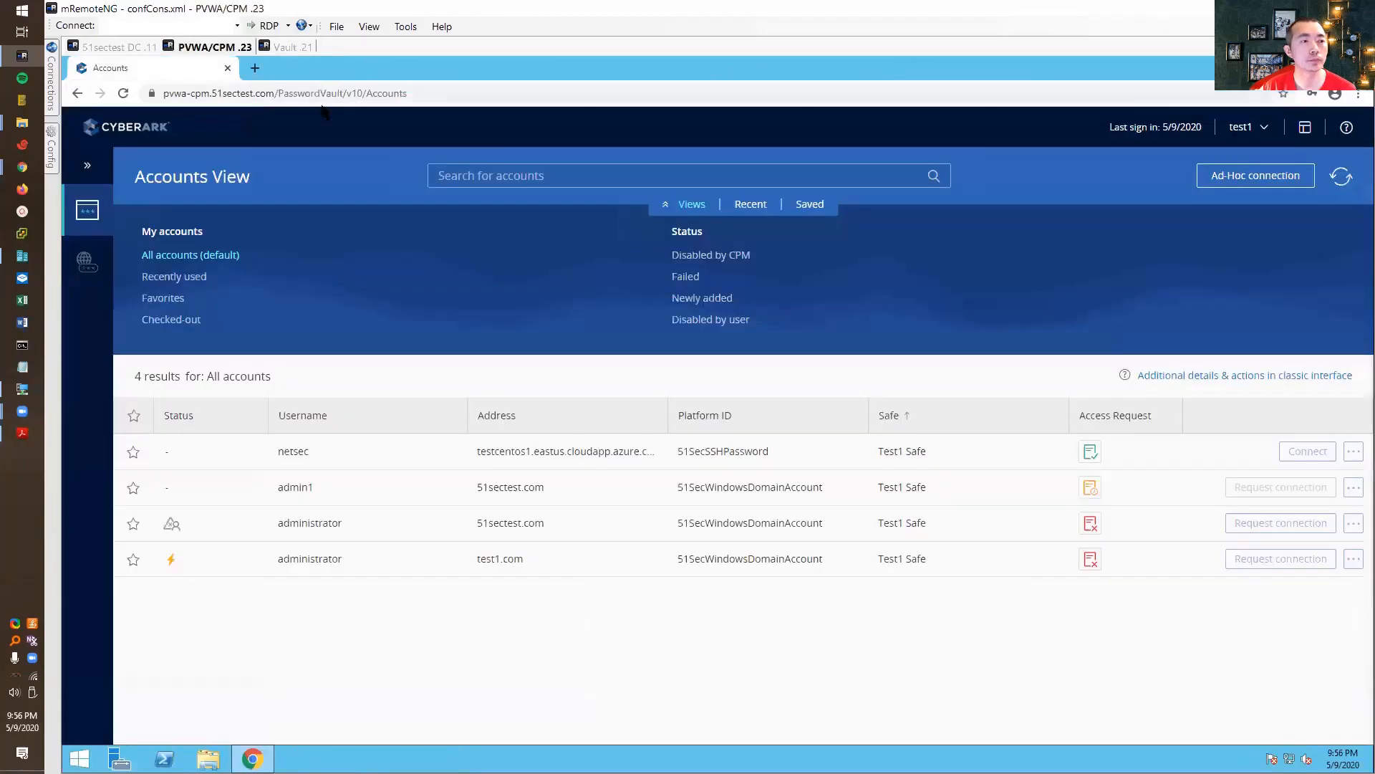
# - Select the PVWA page address, then sign test1 out of the vault
pyautogui.click(341, 93)
pyautogui.rightClick(343, 94)
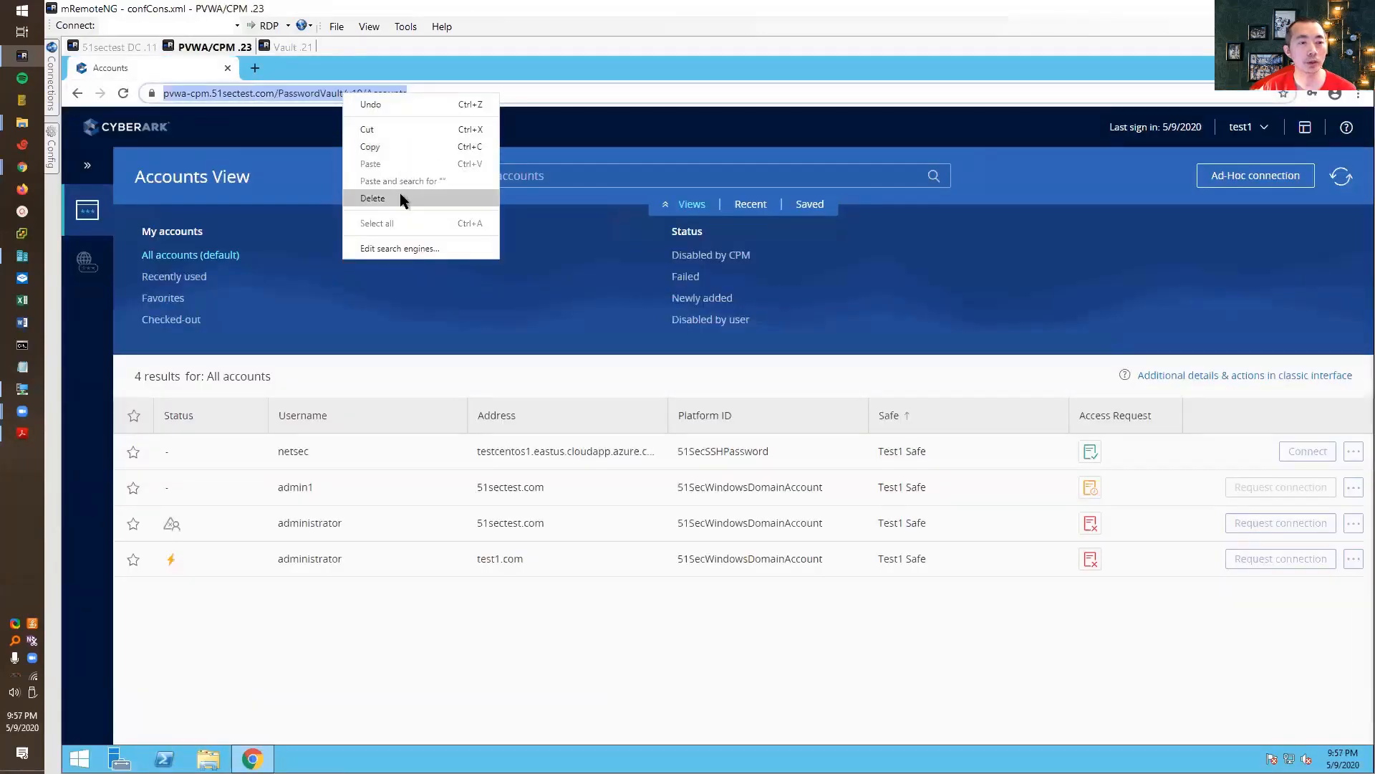
pyautogui.click(233, 87)
pyautogui.rightClick(241, 88)
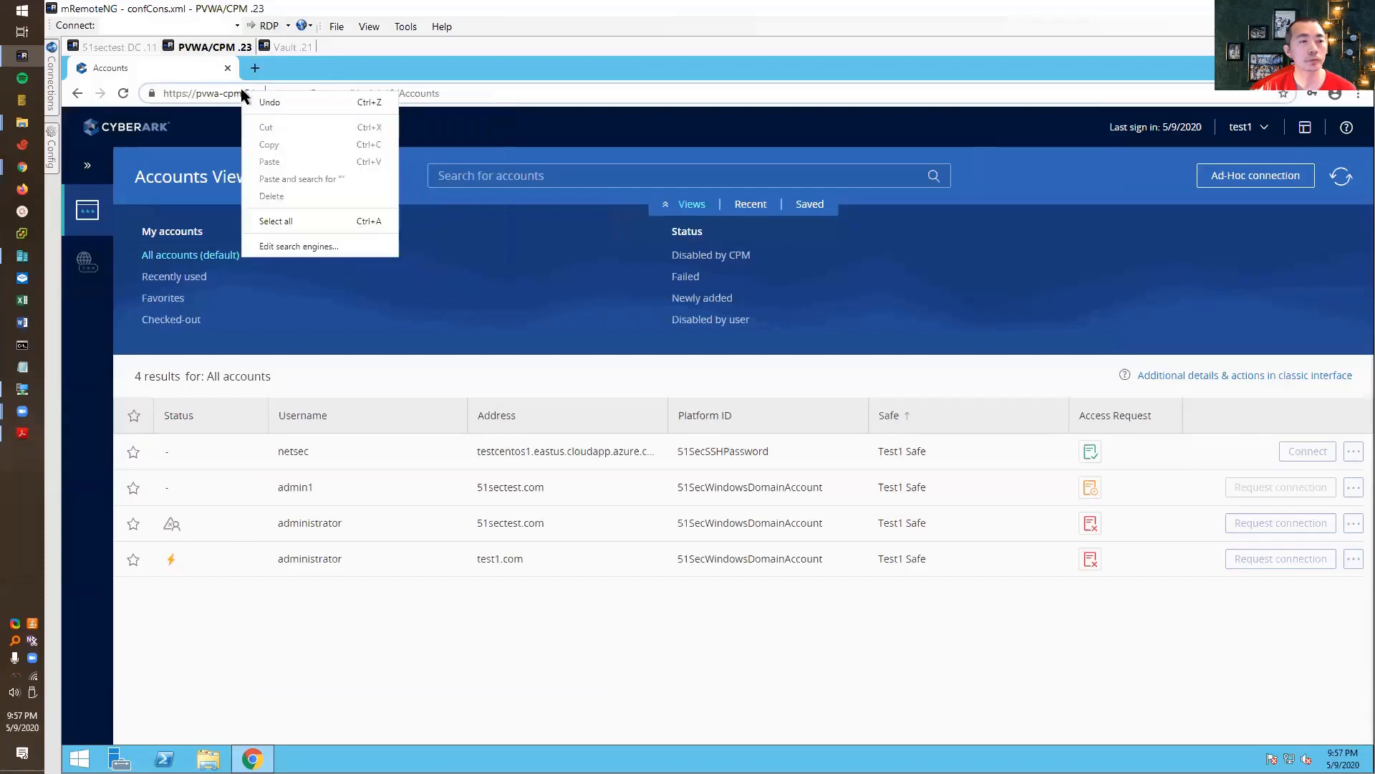
pyautogui.doubleClick(227, 91)
pyautogui.click(227, 93)
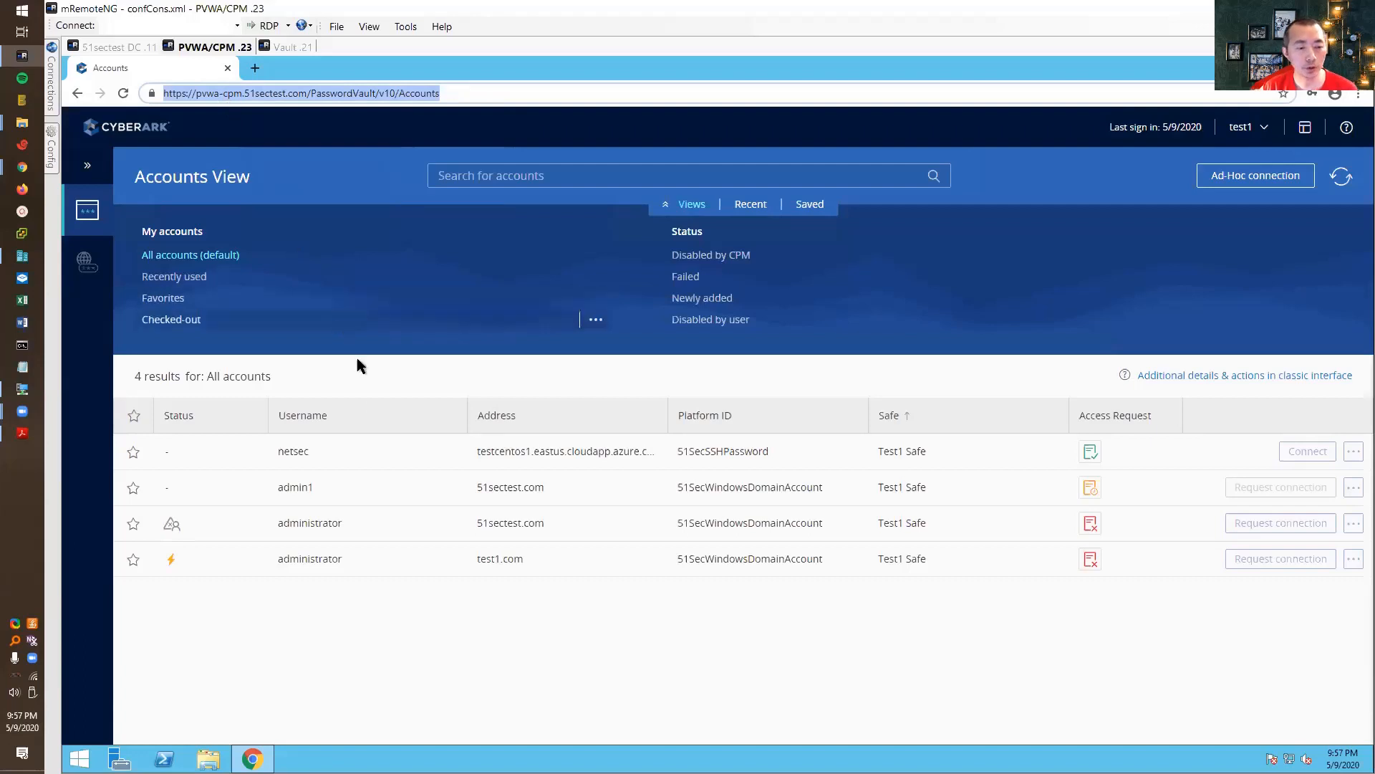
pyautogui.click(1258, 132)
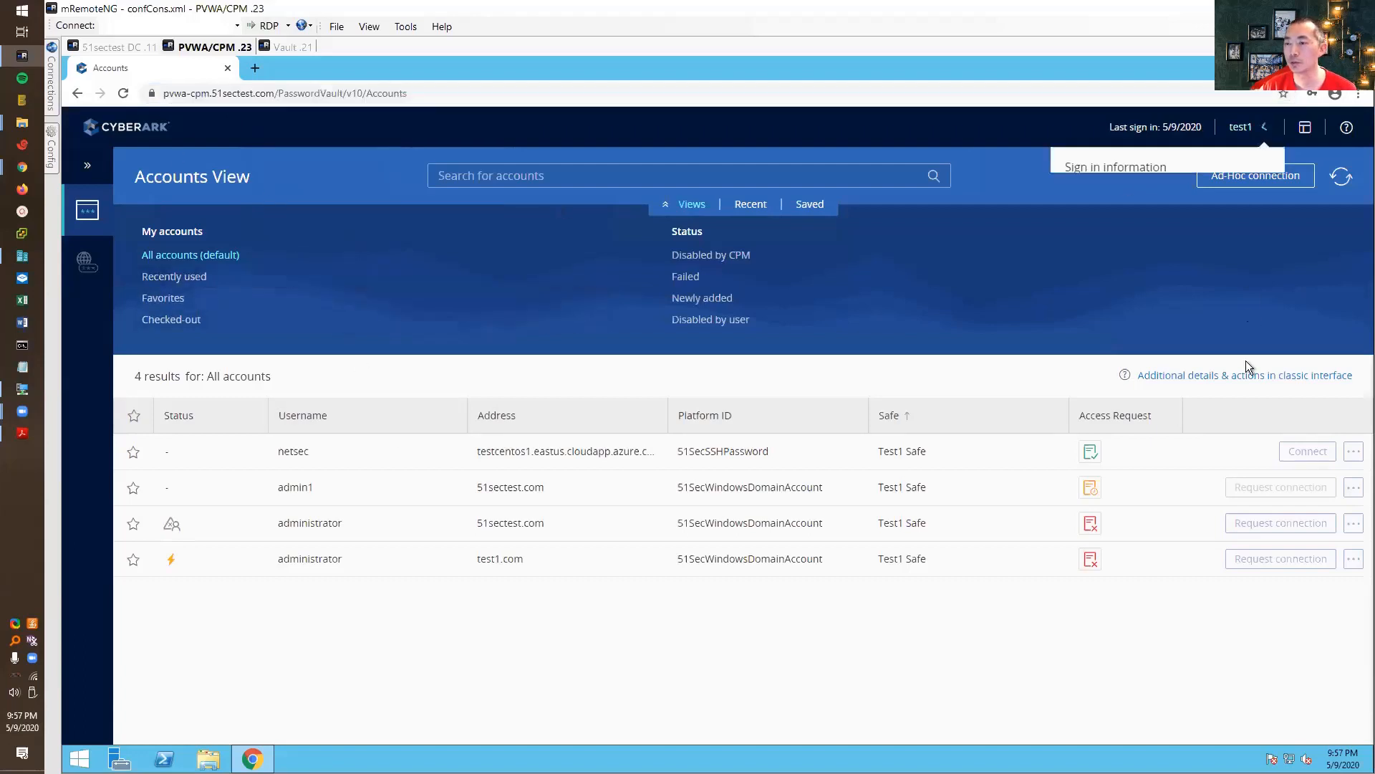
pyautogui.click(1104, 371)
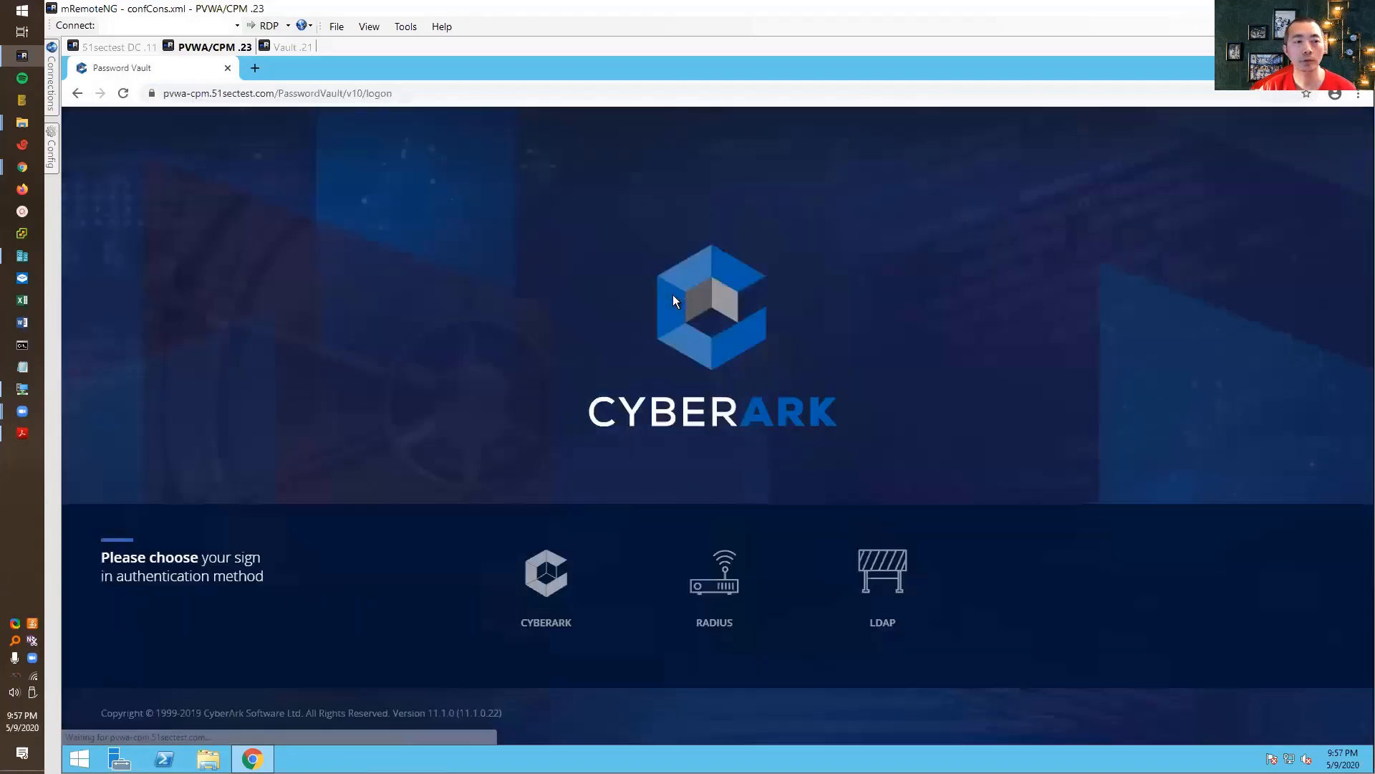
# - Sign in to PVWA as administrator using CyberArk authentication and the account password
pyautogui.click(546, 573)
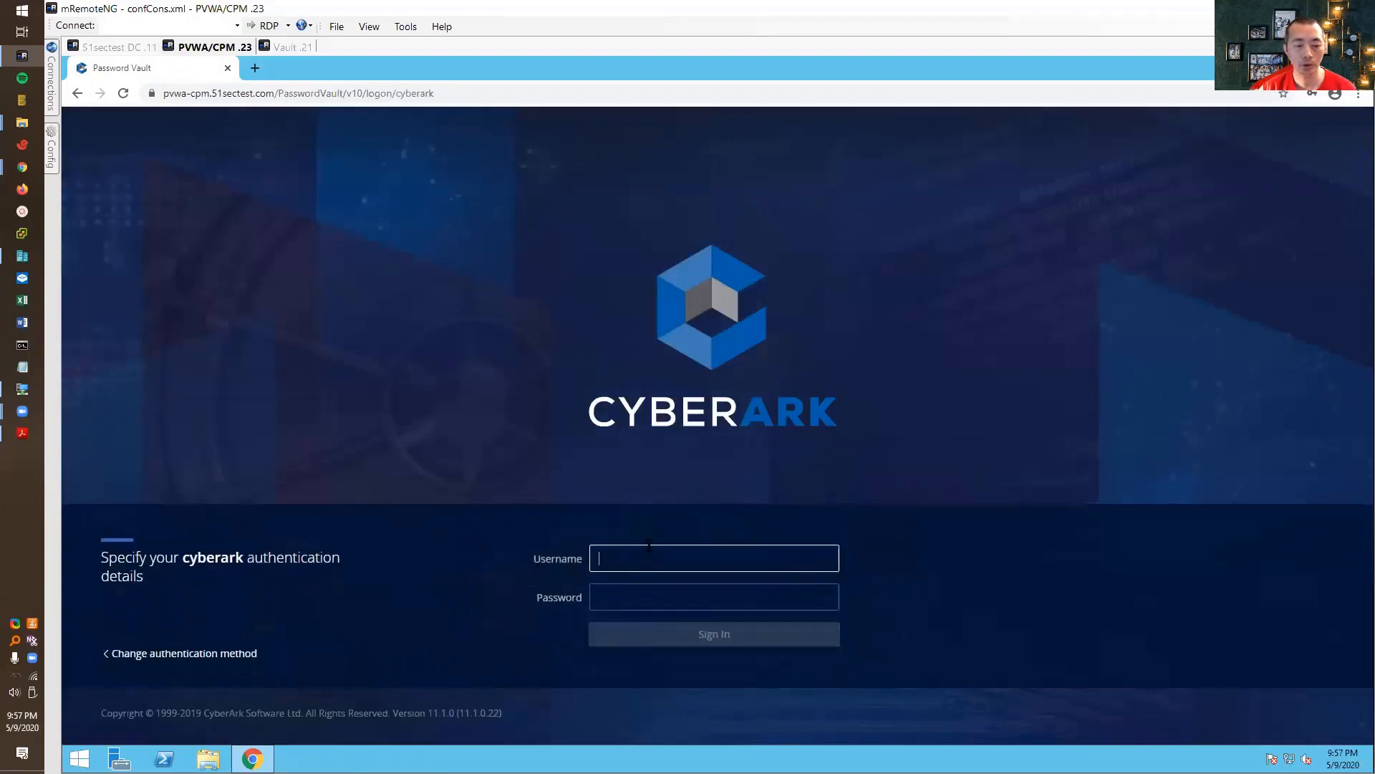
pyautogui.write('adminis')
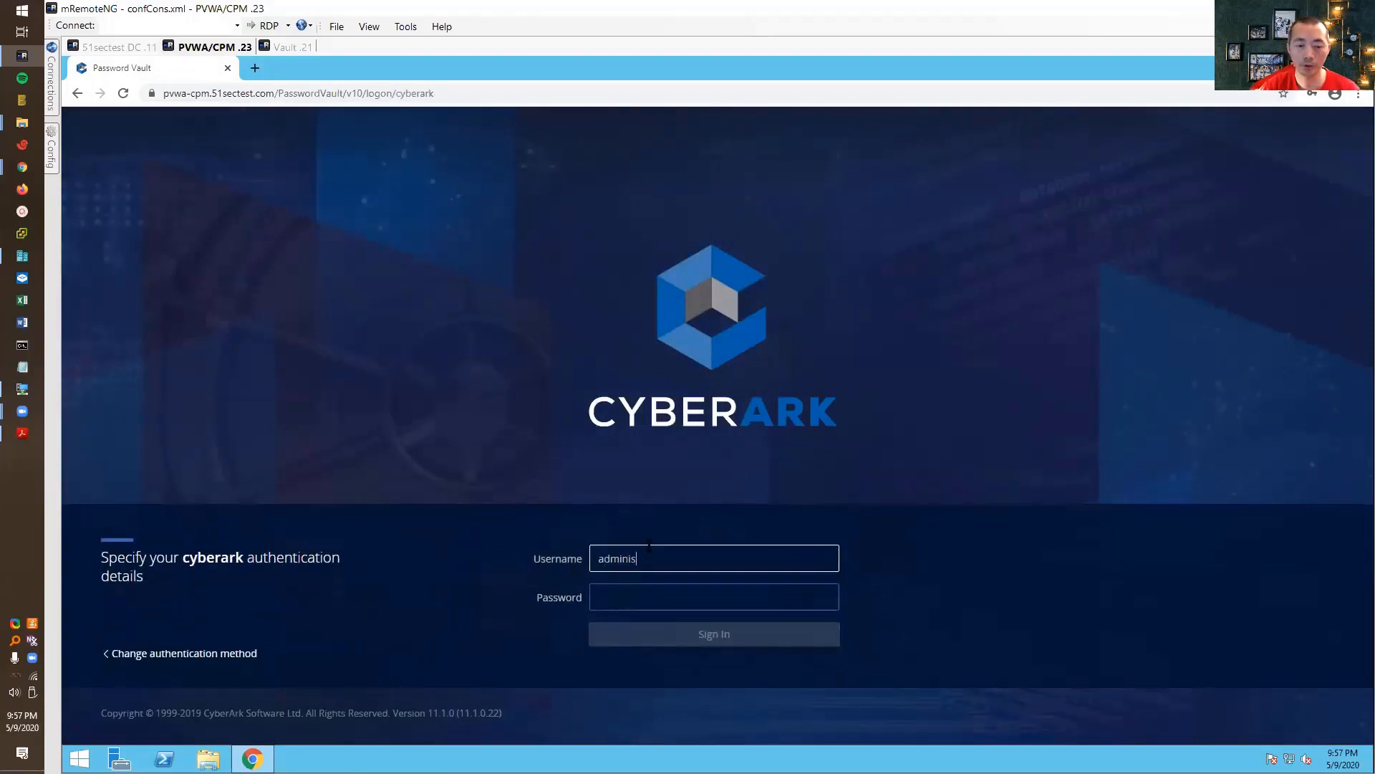
pyautogui.write('trator')
pyautogui.press('Tab')
pyautogui.write('*********')
pyautogui.press('Return')
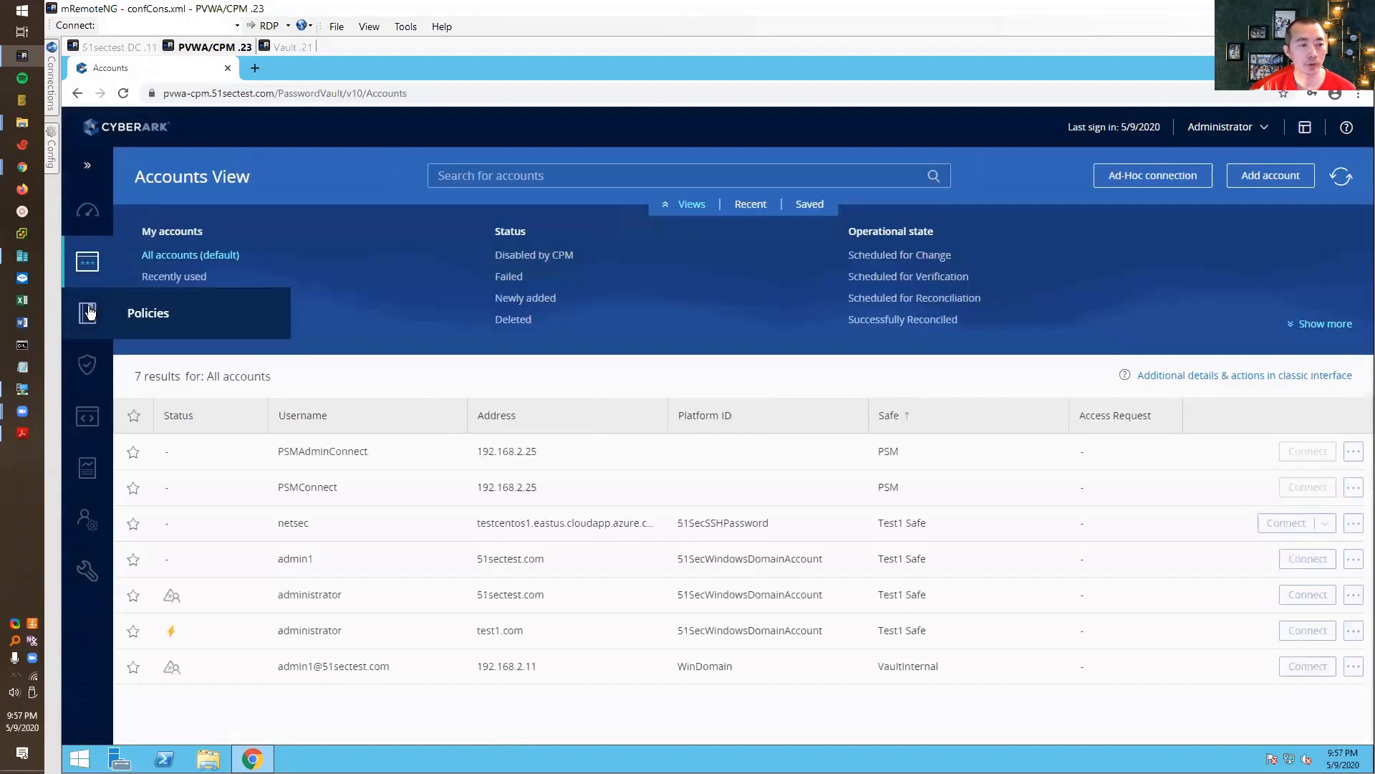
# - Confirm test1's connection request for admin1 under Incoming Requests, then sign the Administrator out
pyautogui.moveTo(88, 261)
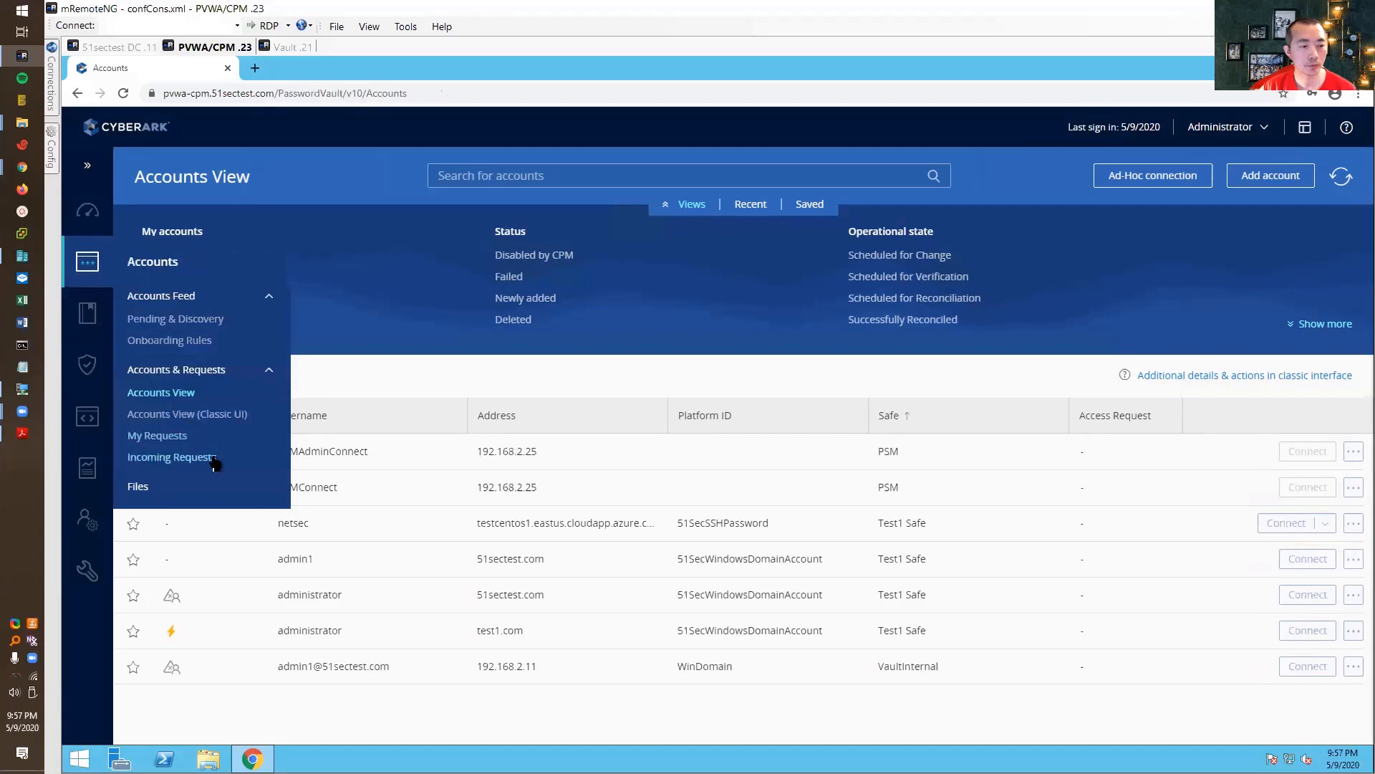
pyautogui.click(215, 454)
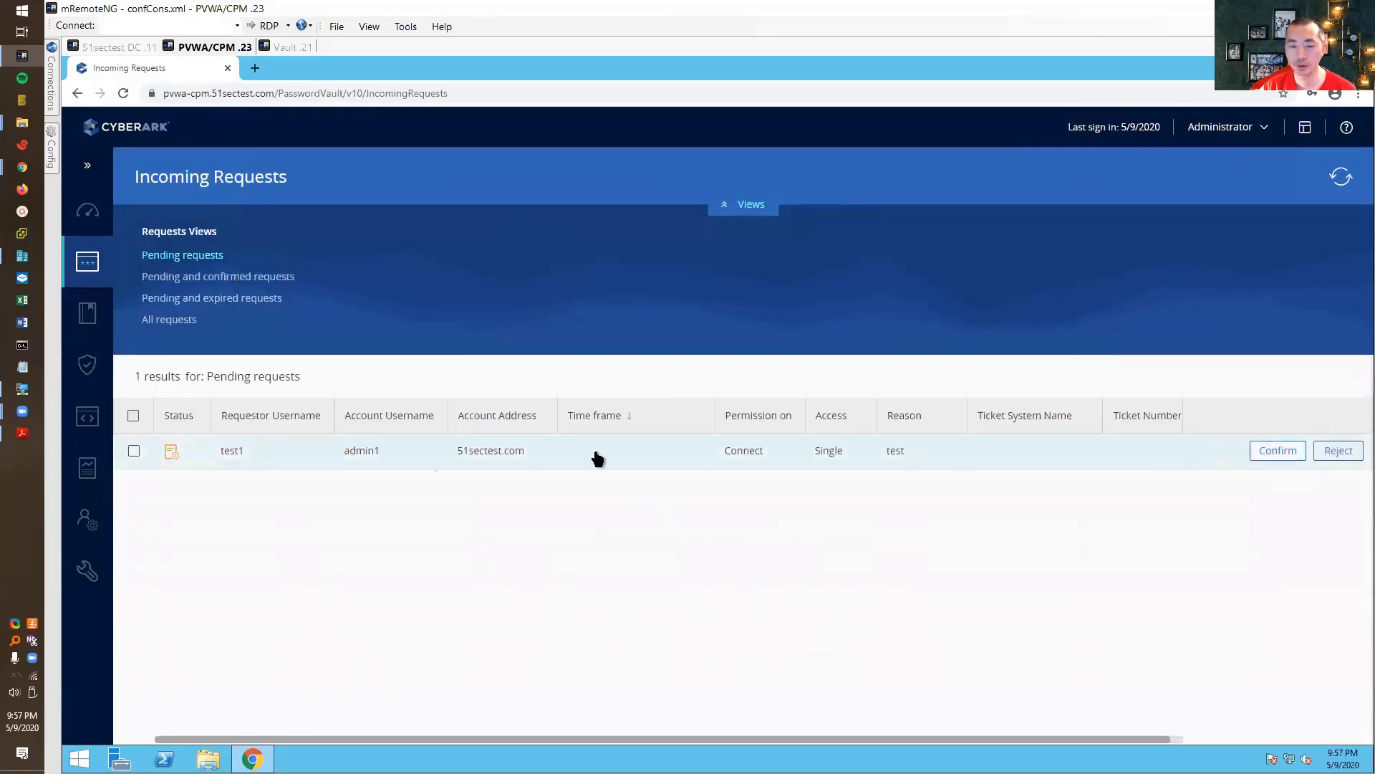
pyautogui.click(1259, 451)
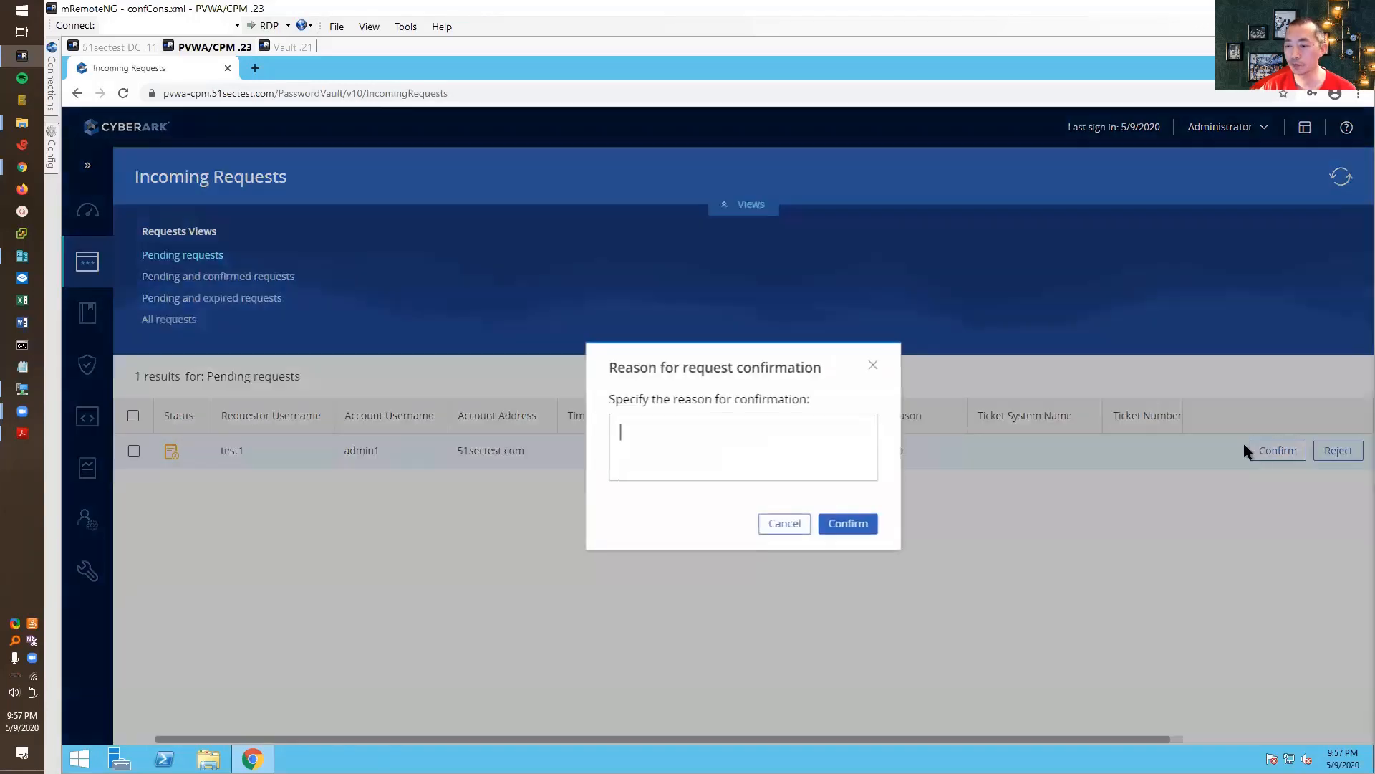
pyautogui.click(854, 518)
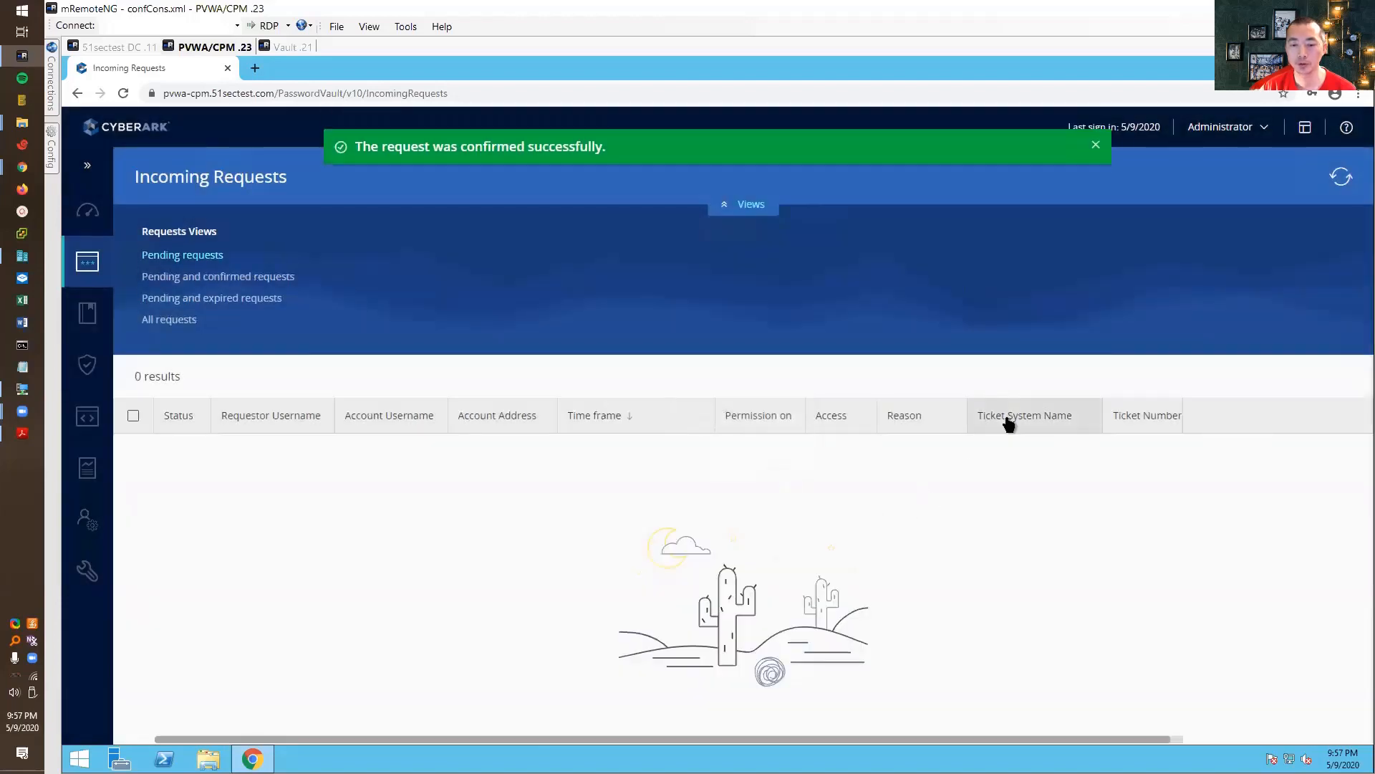
pyautogui.click(1221, 126)
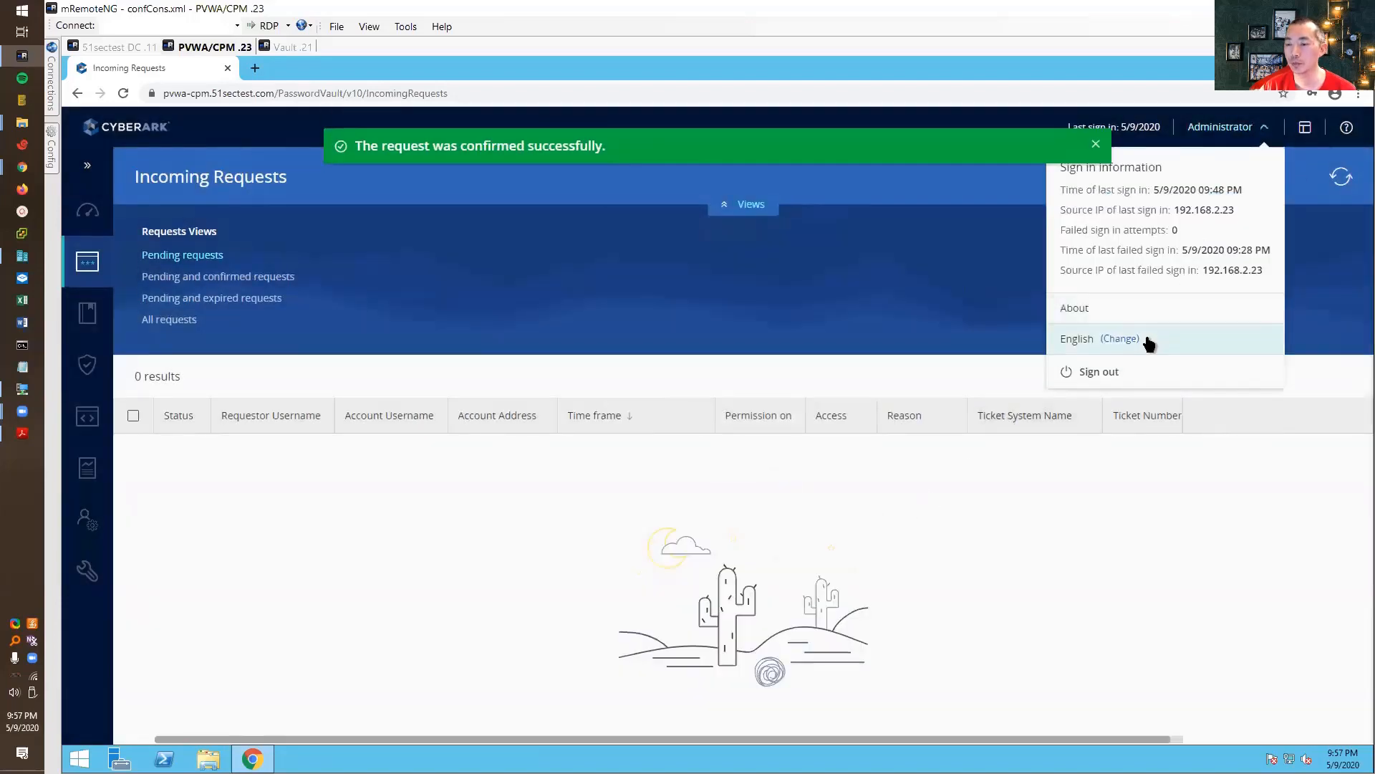
pyautogui.click(1114, 368)
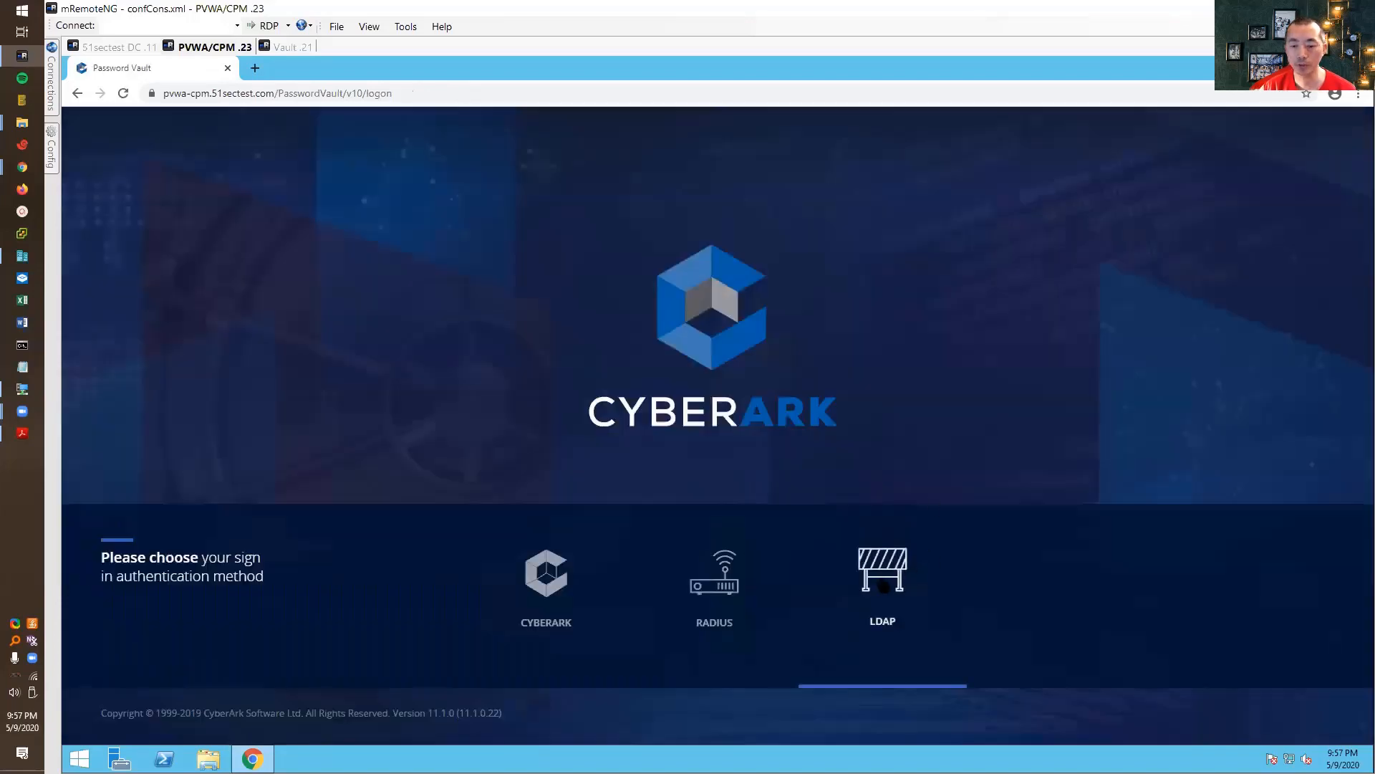
# - Sign in as test1 via LDAP, dismiss the save-password prompt, and connect to admin1, downloading its RDP file
pyautogui.click(881, 545)
pyautogui.click(733, 557)
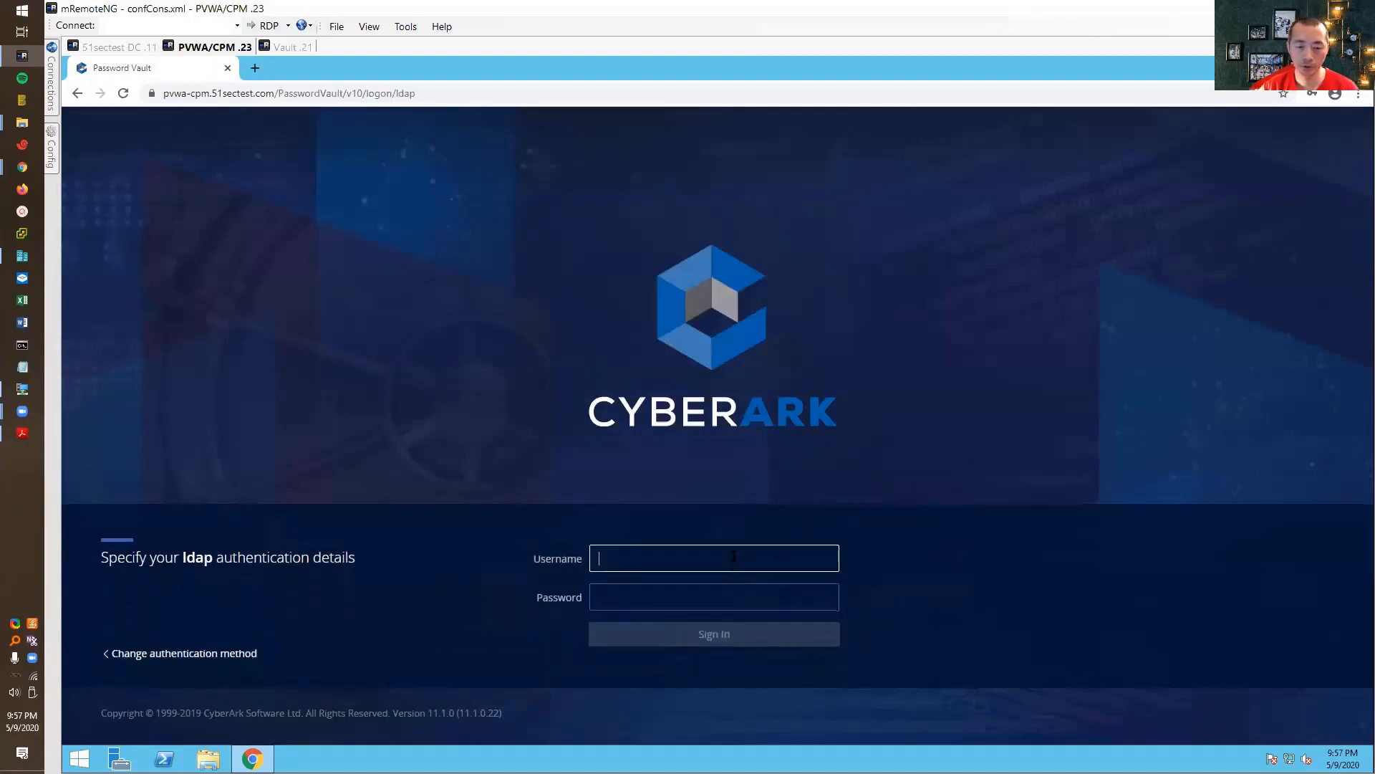
pyautogui.write('test1')
pyautogui.press('Tab')
pyautogui.write('••••')
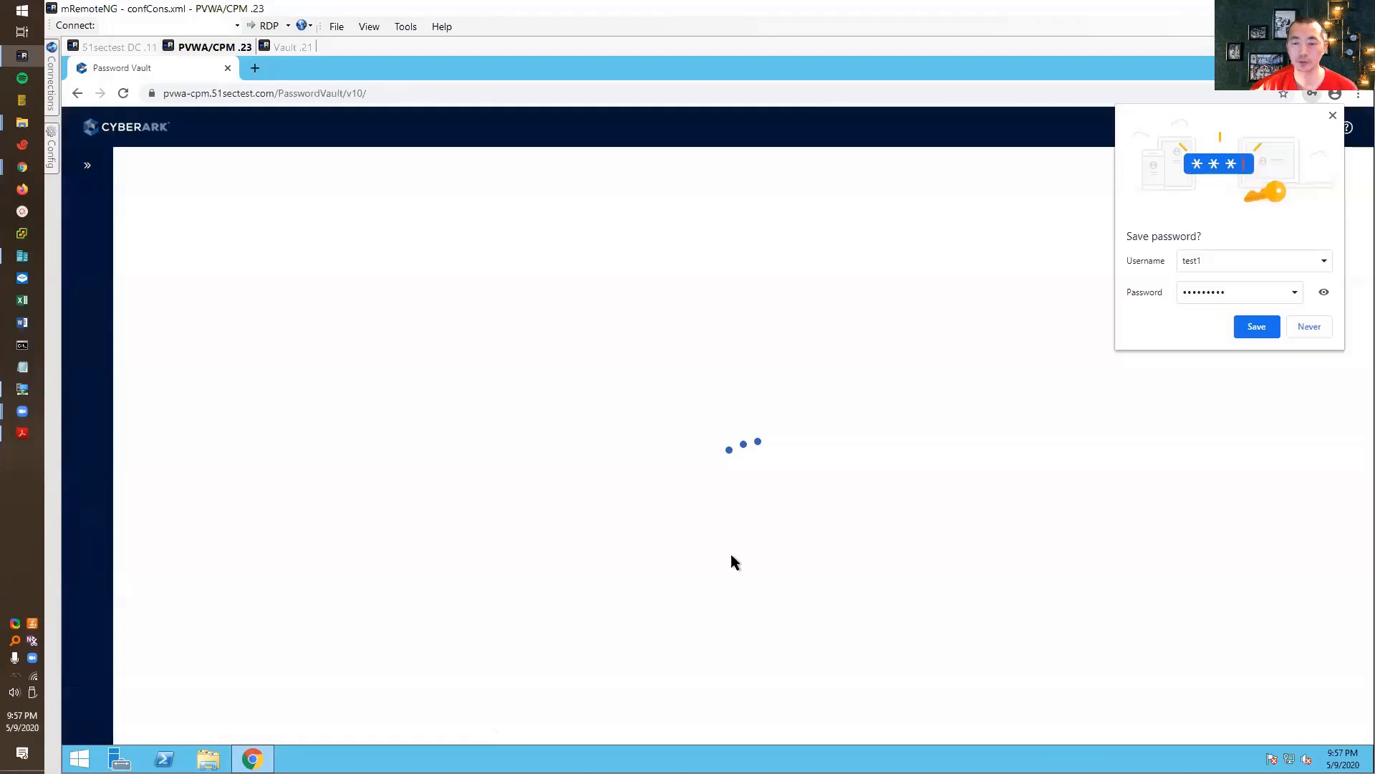
pyautogui.click(1307, 332)
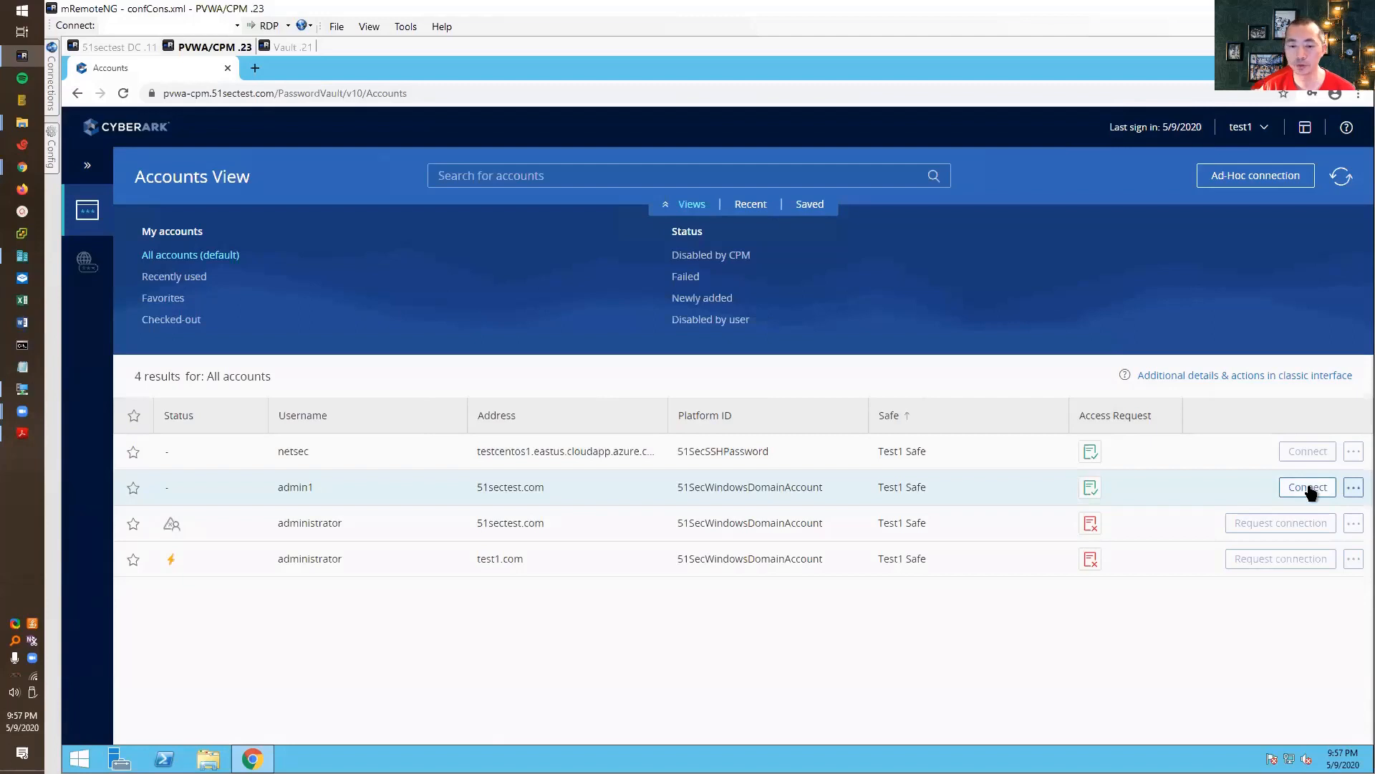
pyautogui.click(1308, 487)
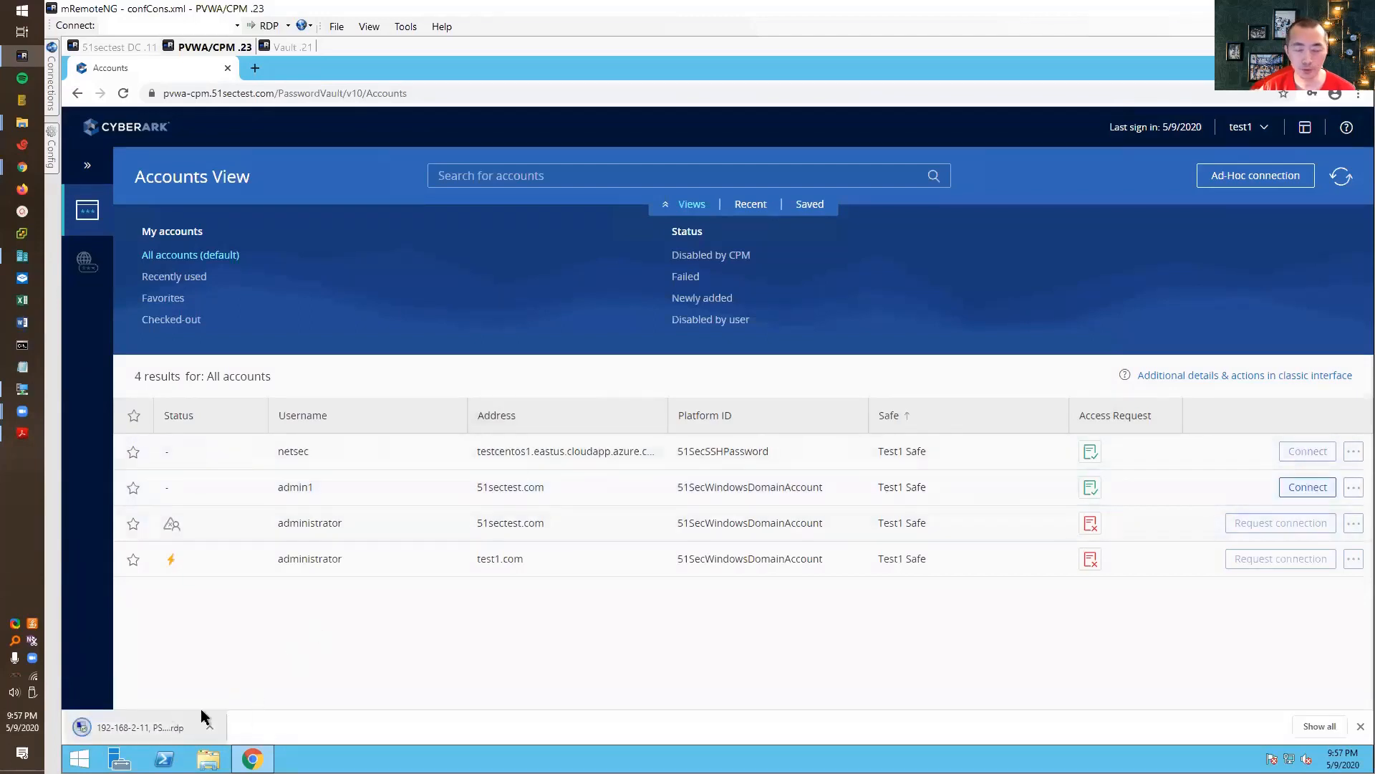